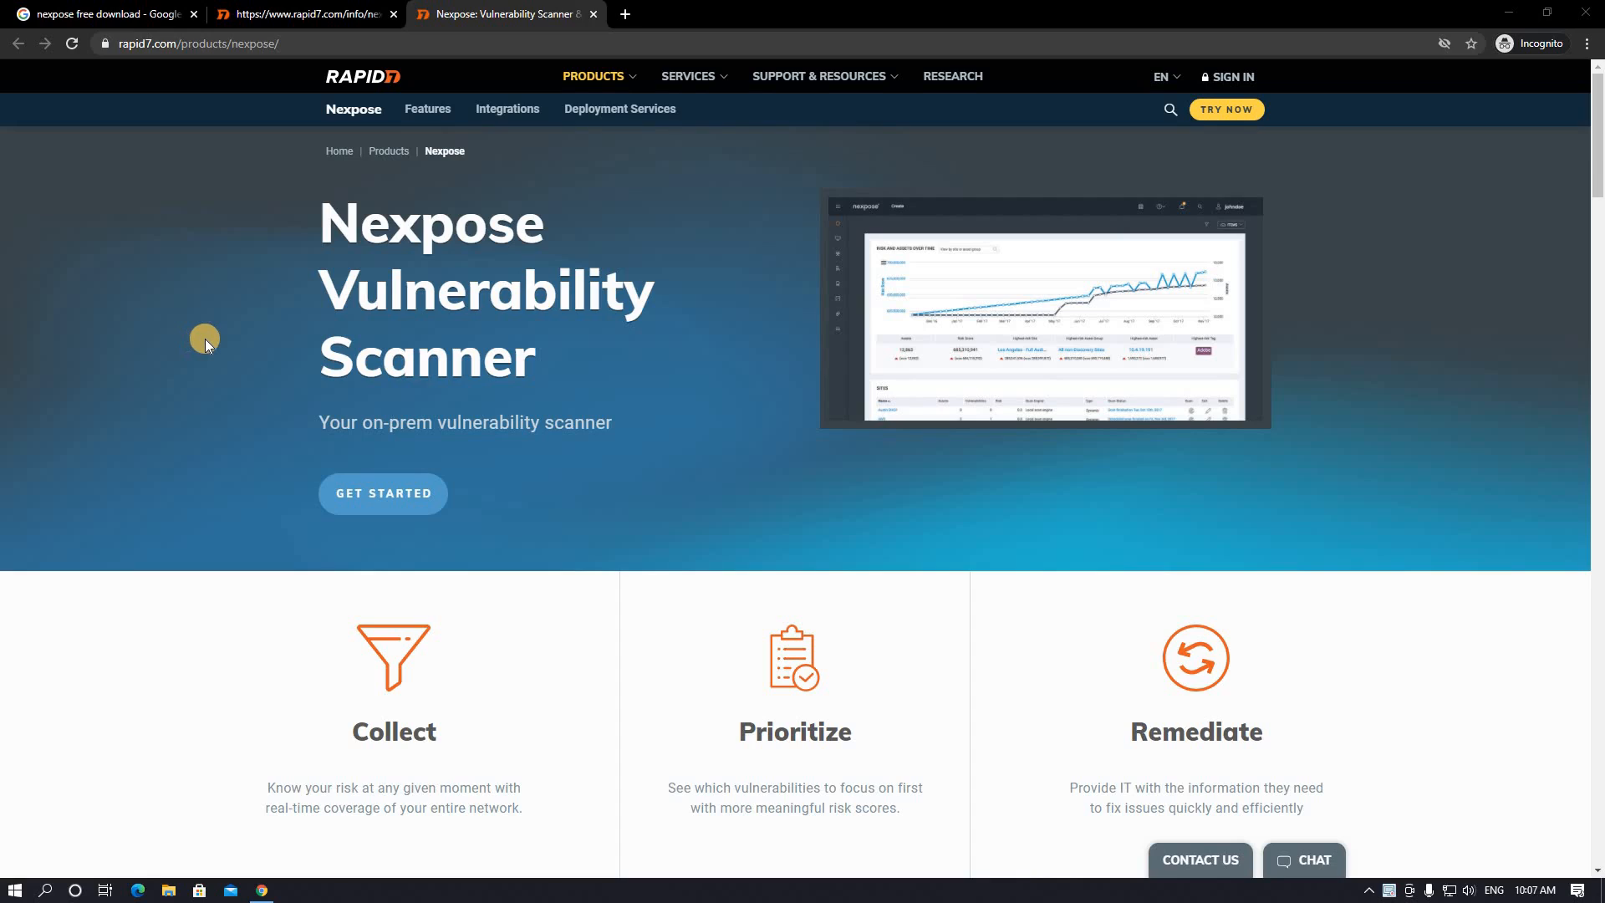
- Open the TRY NOW free trial page, then return to the Nexpose product page
left_click(1218, 122)
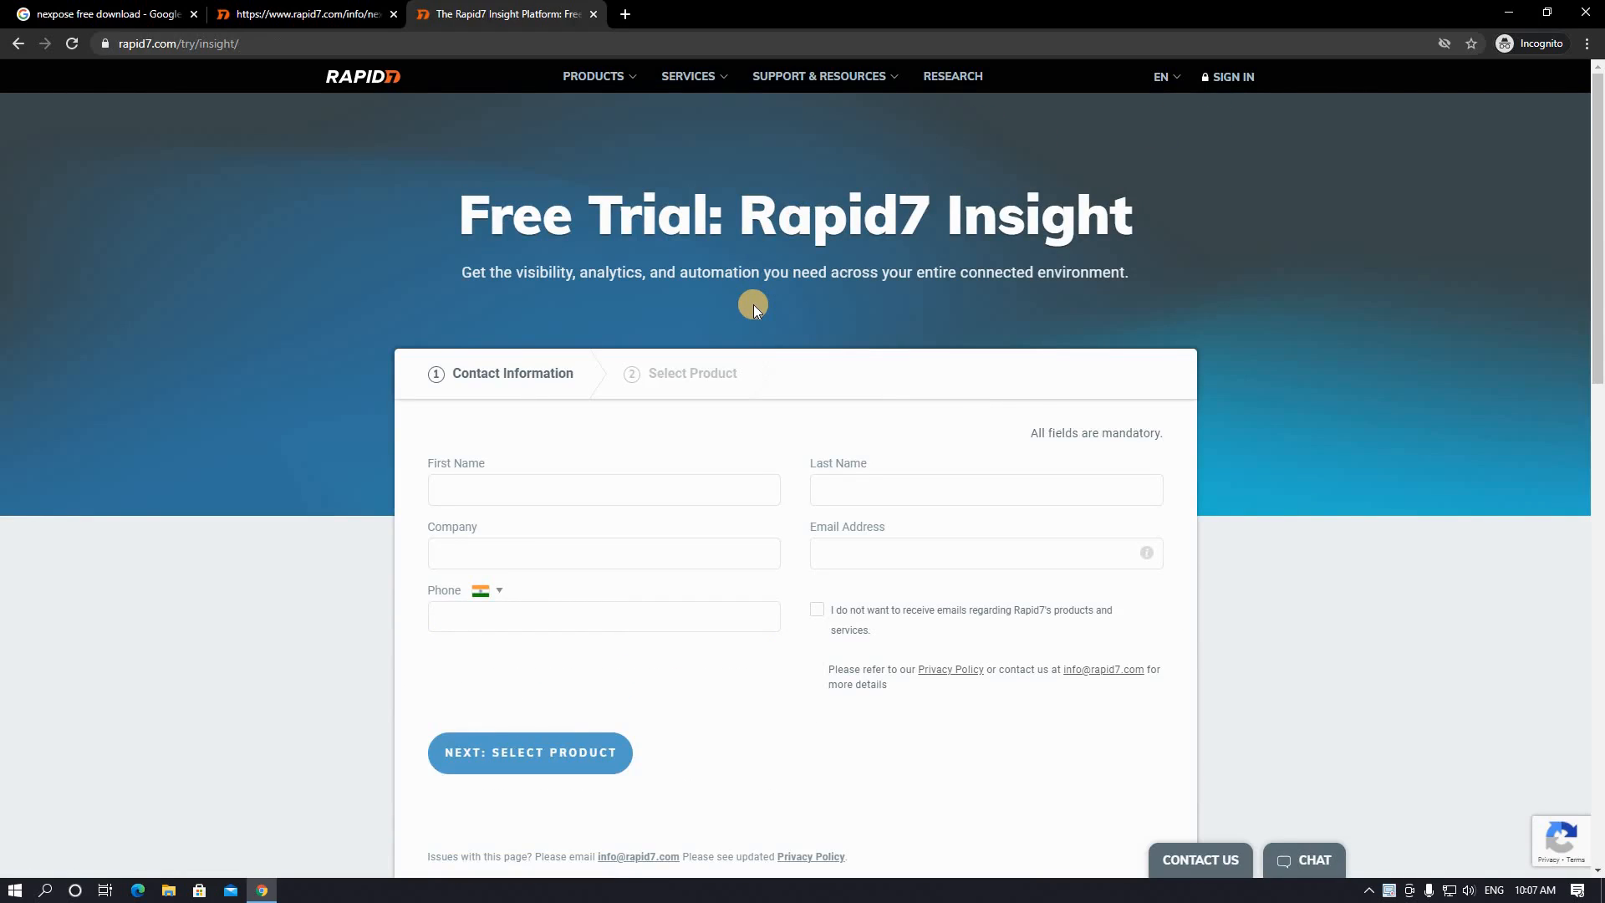
scroll(751, 304, "down", 3)
scroll(751, 304, "up", 3)
left_click(18, 43)
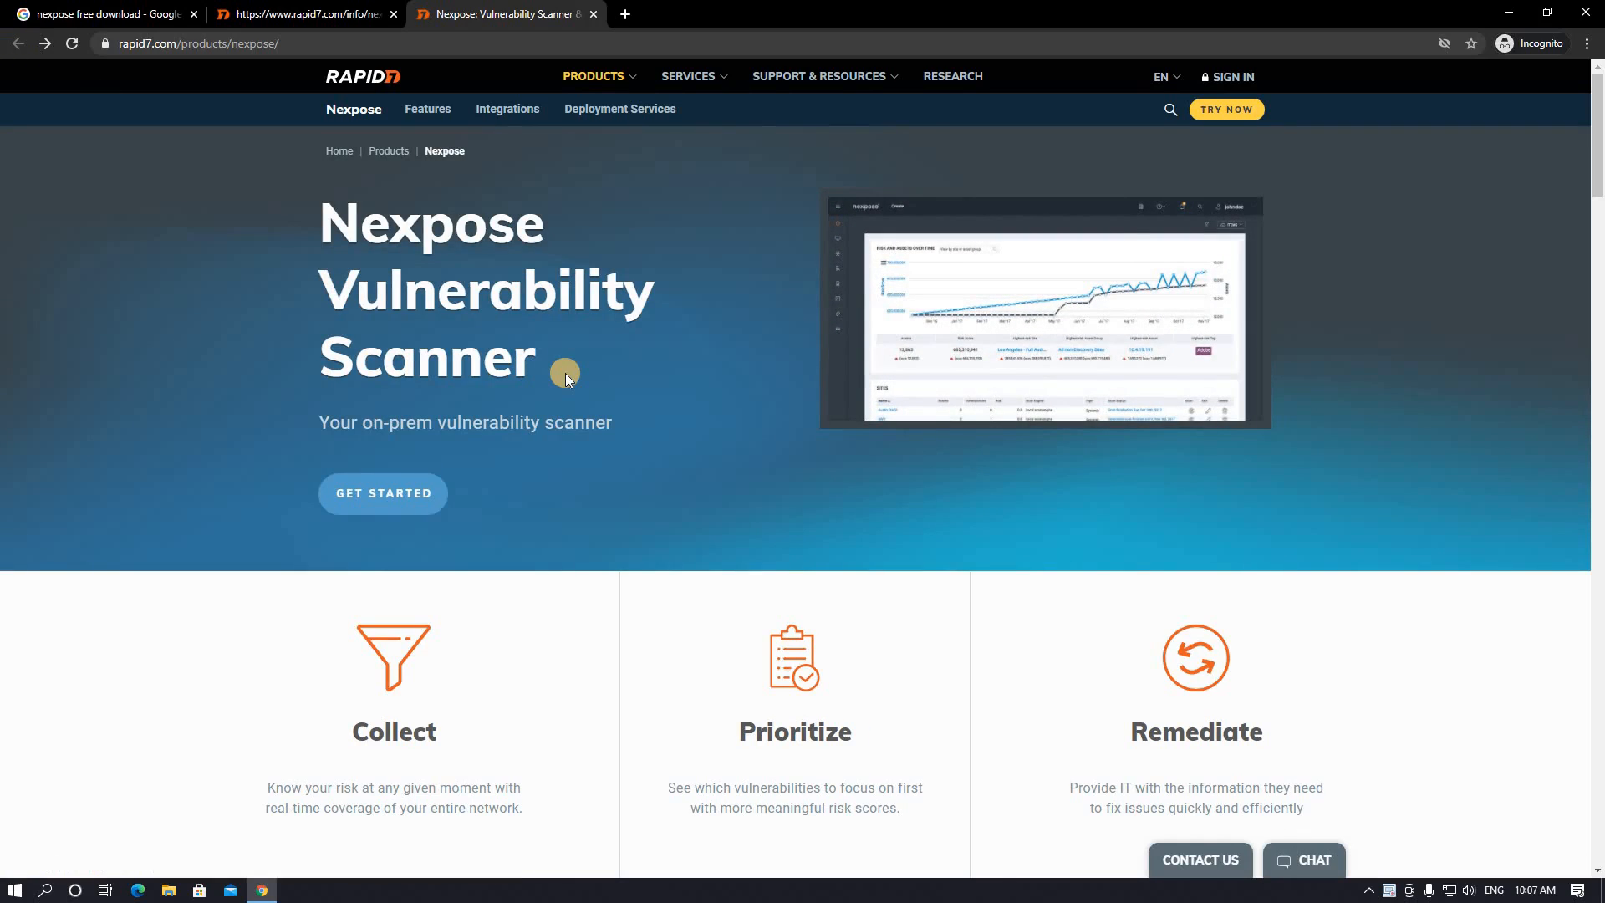
- Open the Nexpose GET STARTED page and view the InsightVM and Nexpose trial cards
left_click(396, 503)
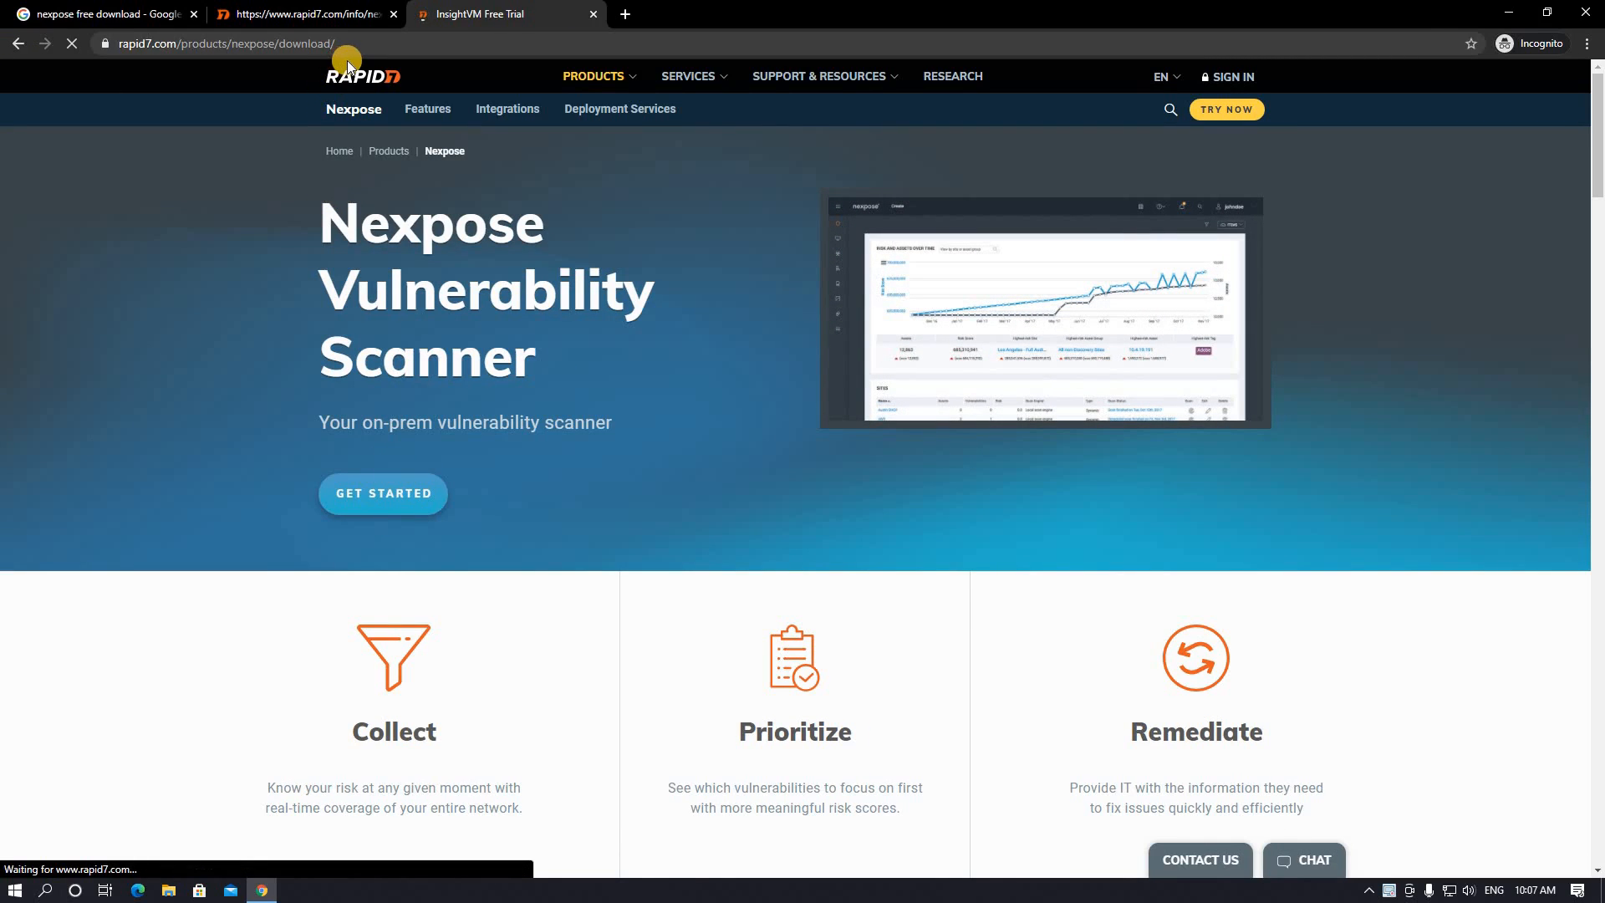
scroll(885, 429, "down", 4)
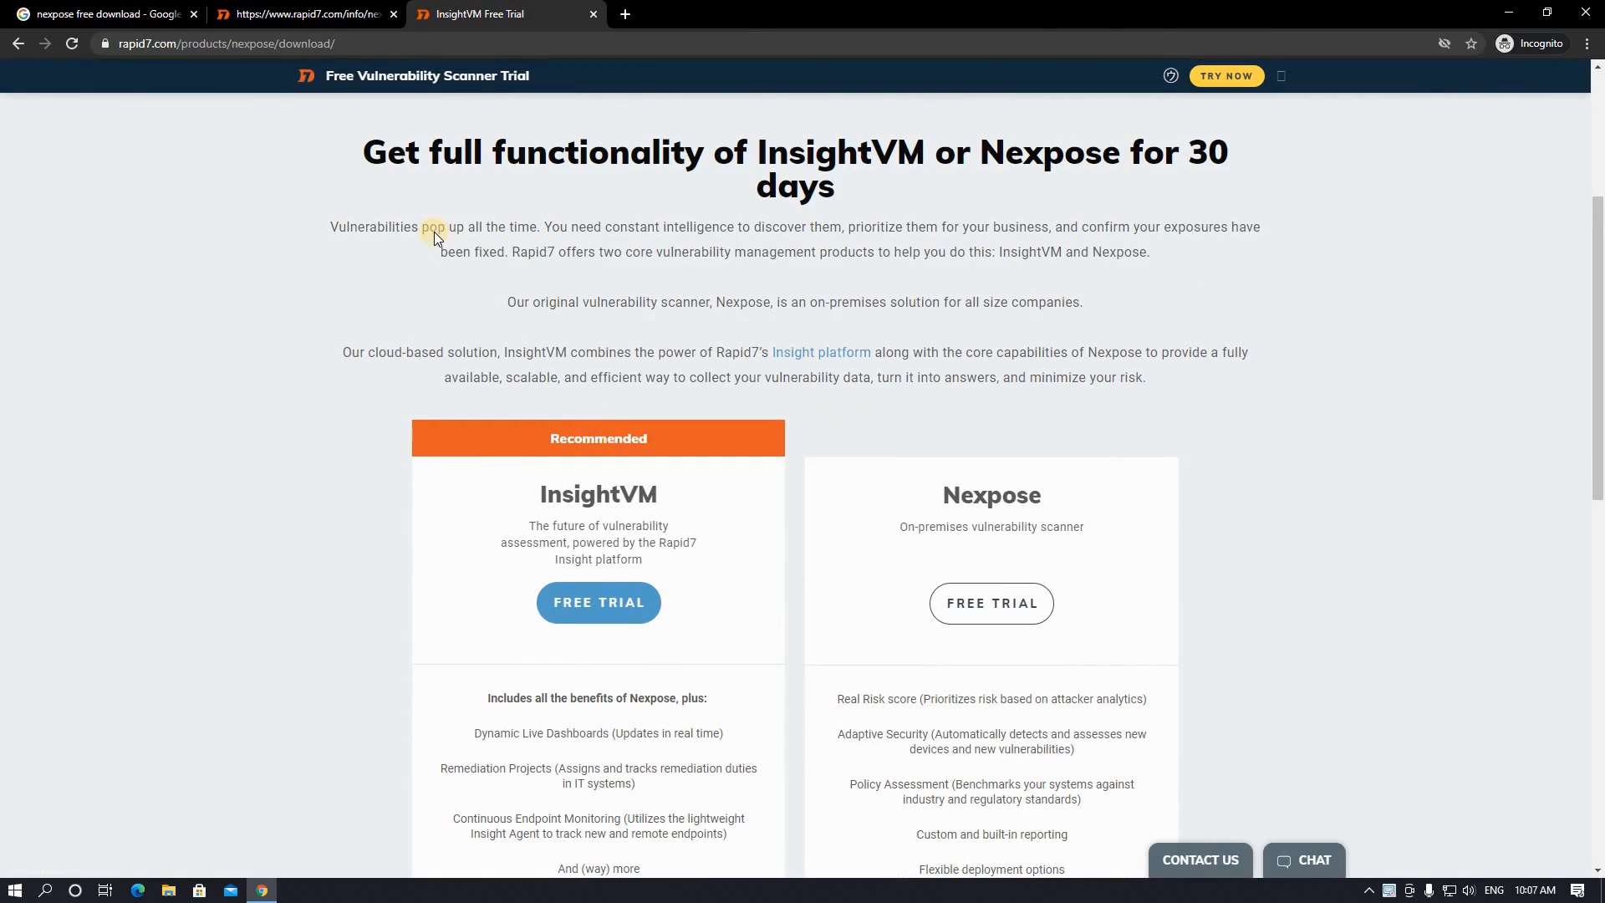
scroll(610, 350, "down", 2)
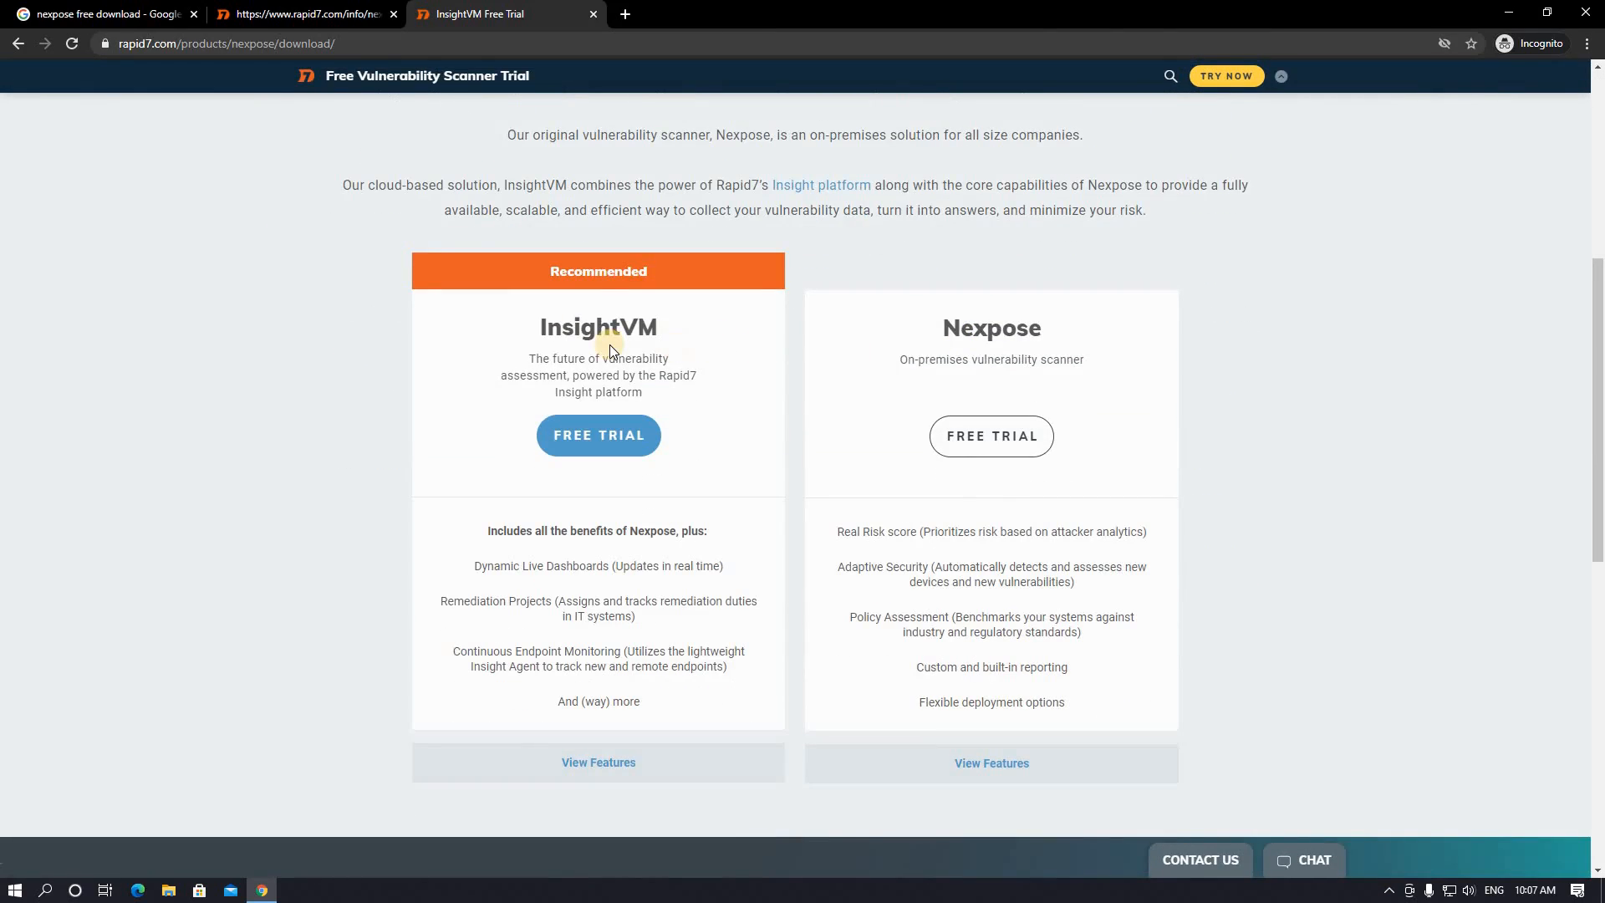
double_click(1009, 329)
double_click(569, 326)
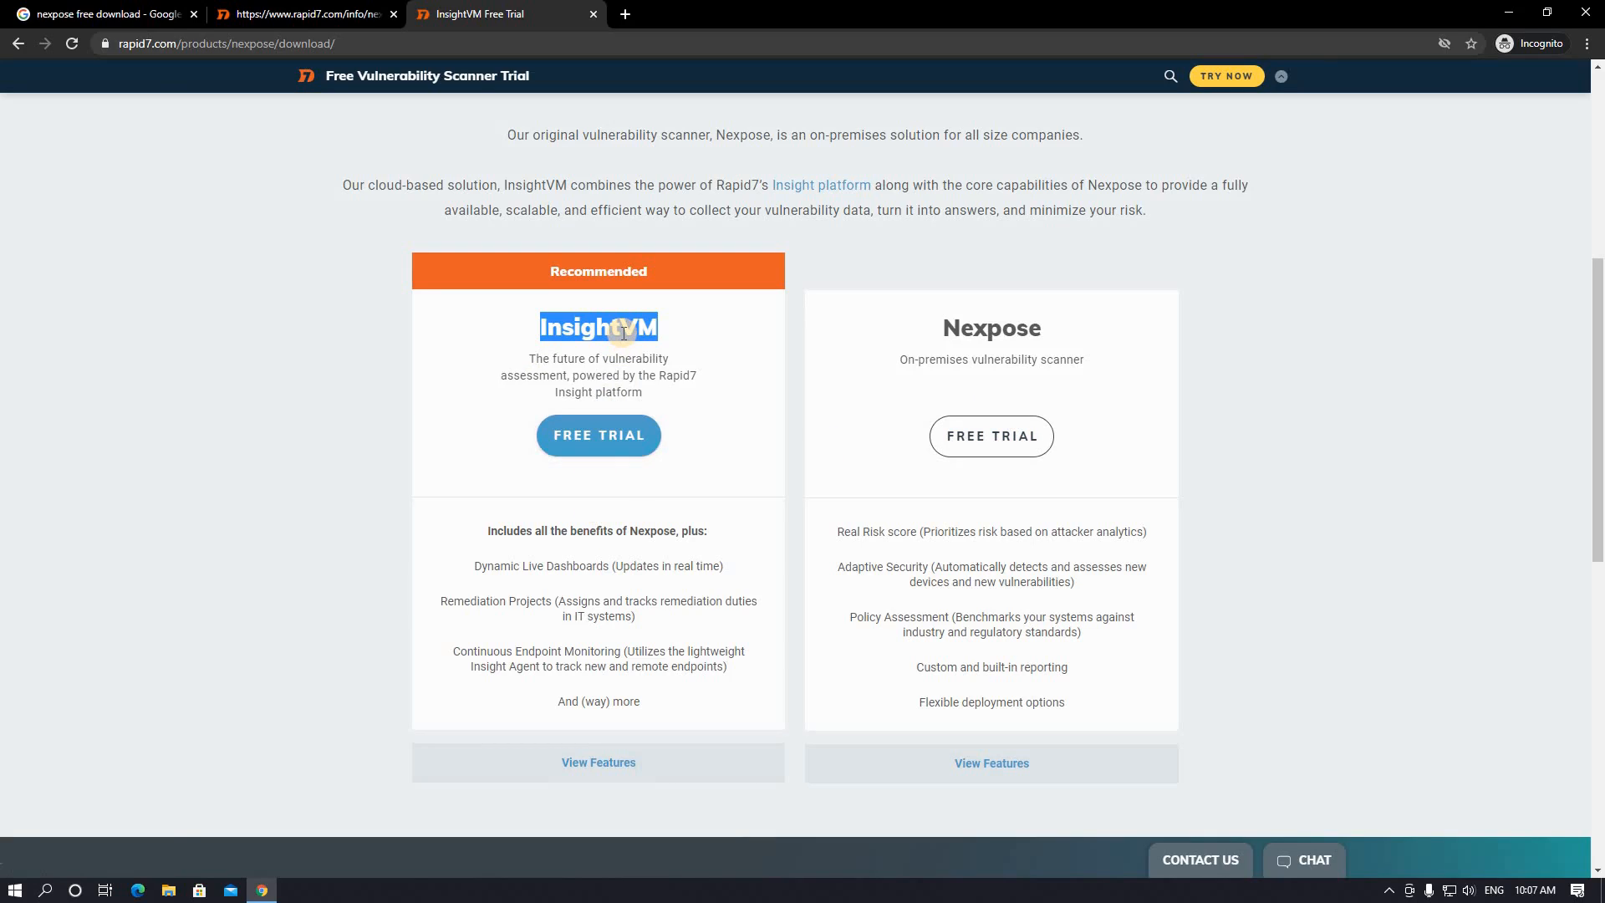
left_click(807, 370)
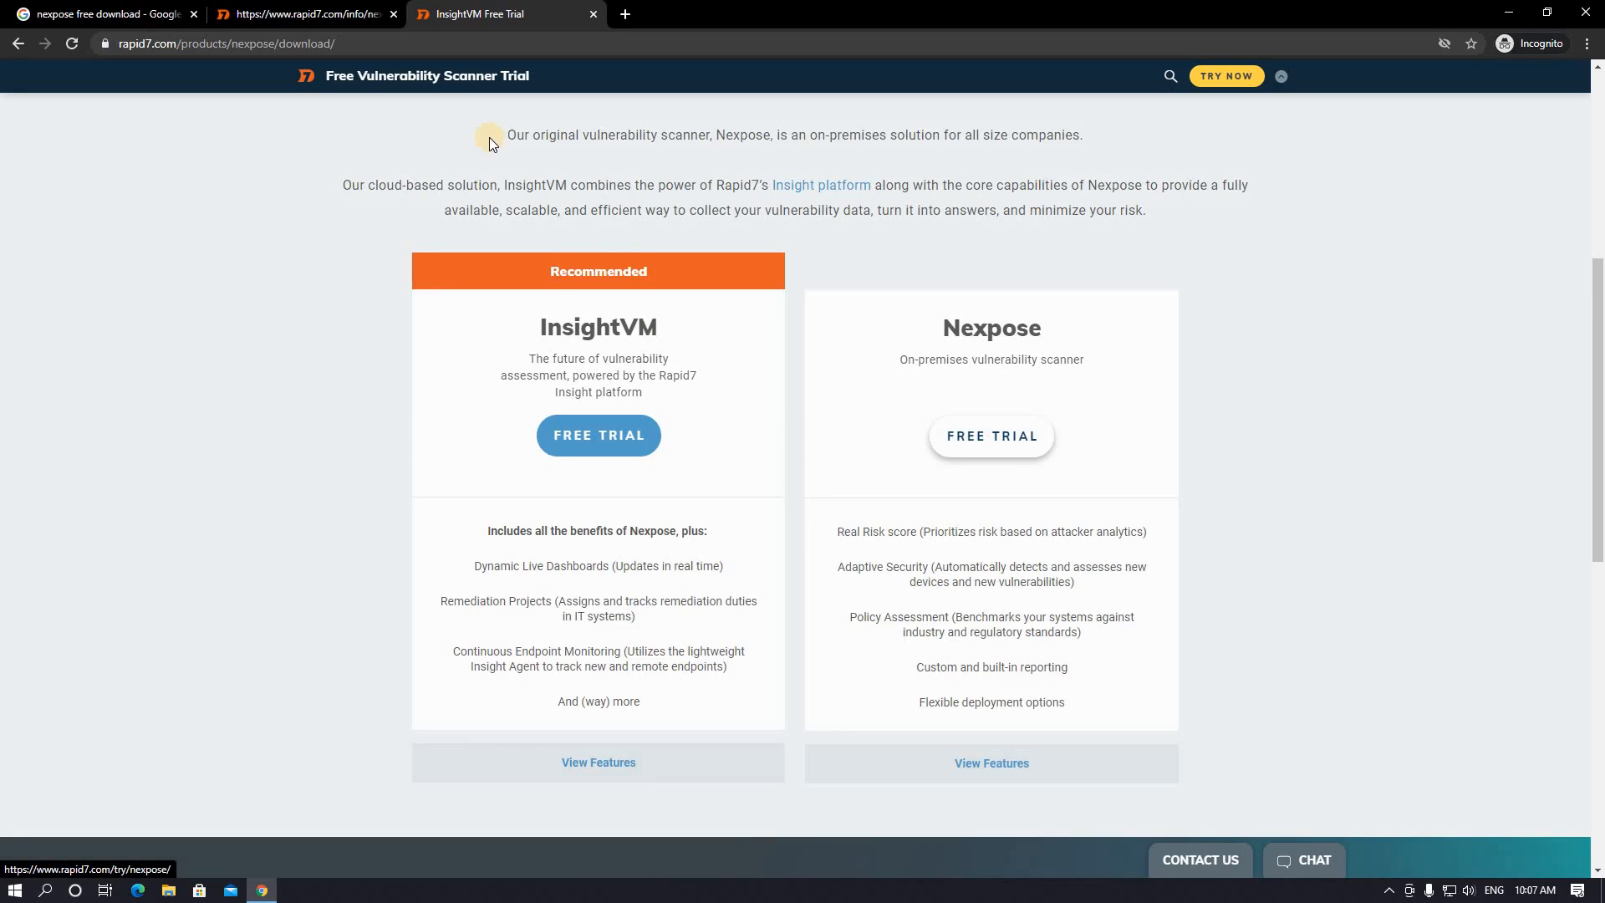
scroll(971, 613, "up", 2)
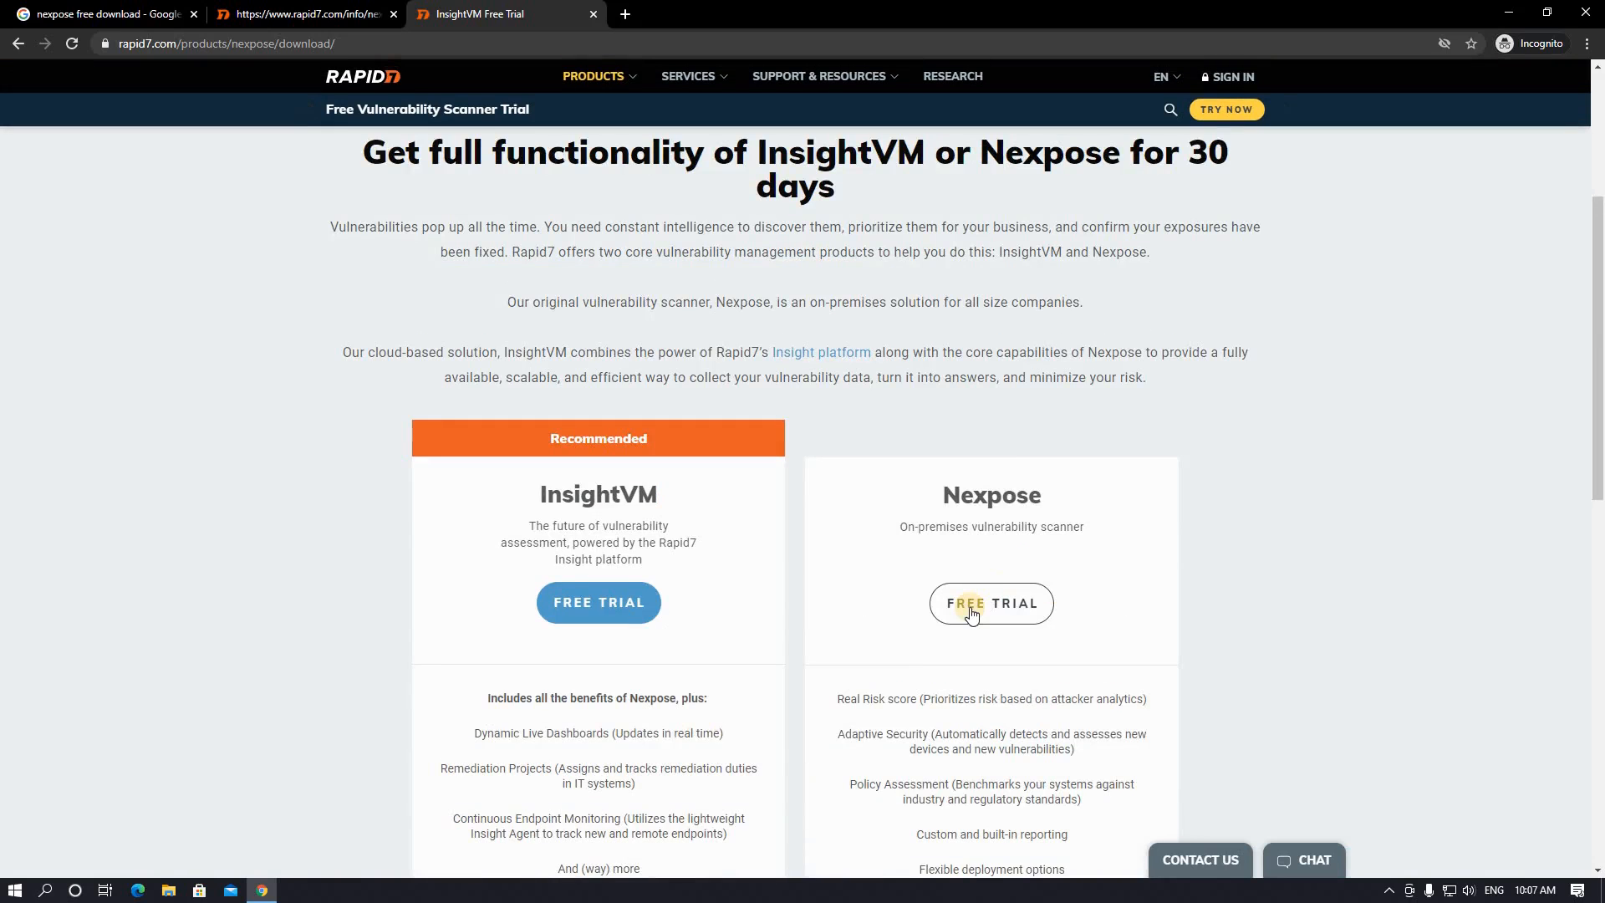
- Choose FREE TRIAL under Nexpose and bring the Try Nexpose form into view
left_click(970, 613)
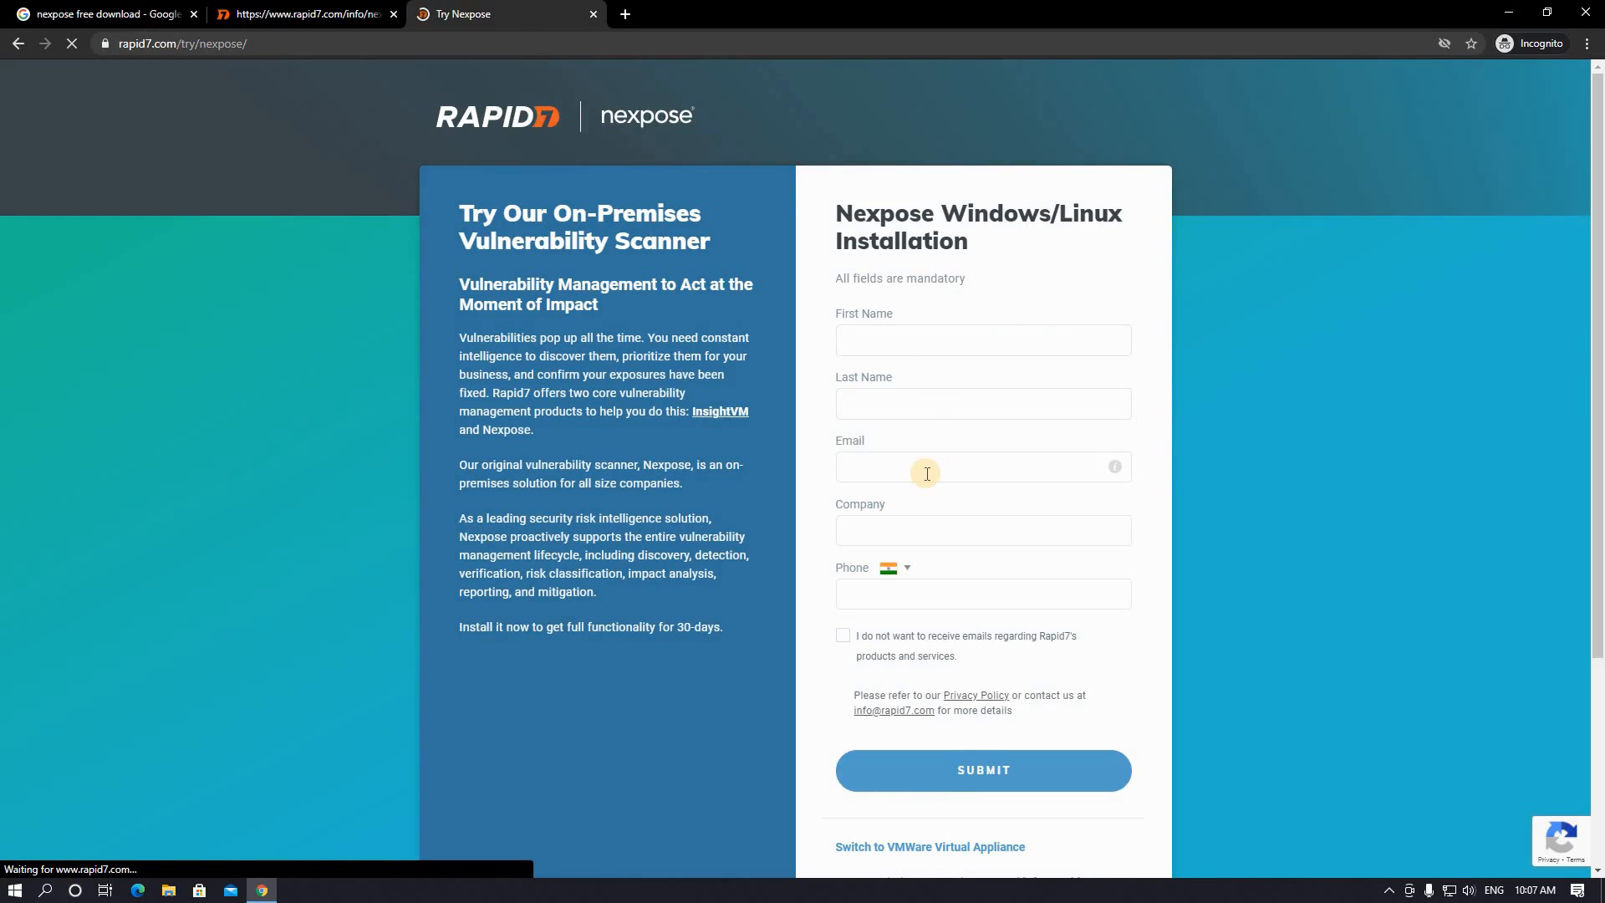
scroll(978, 694, "down", 1)
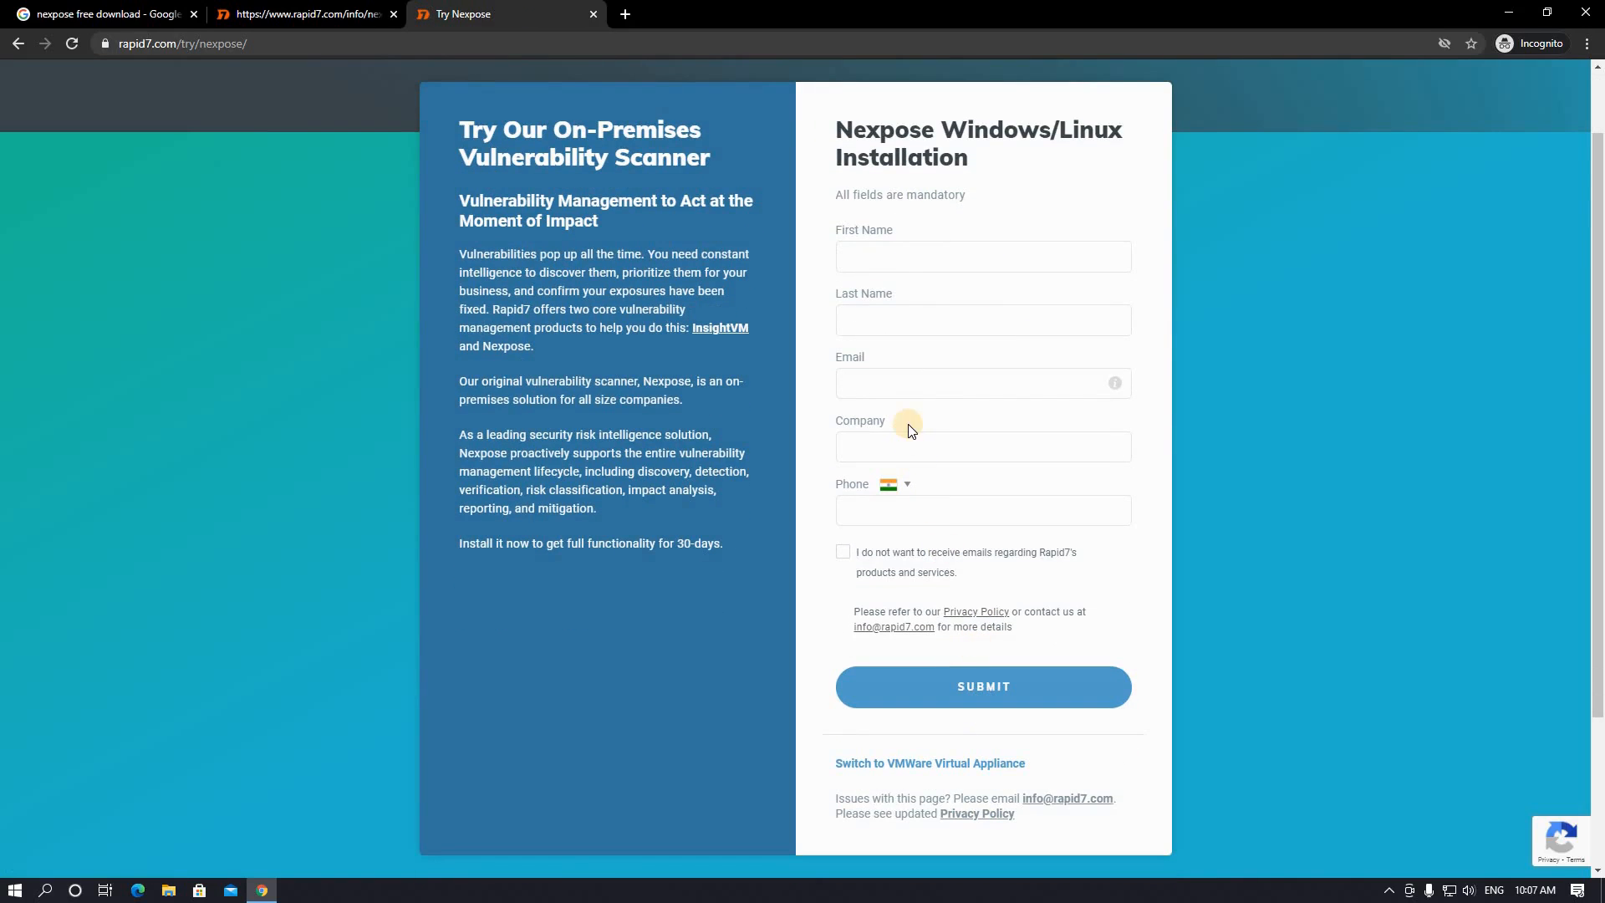
mouse_move(1115, 385)
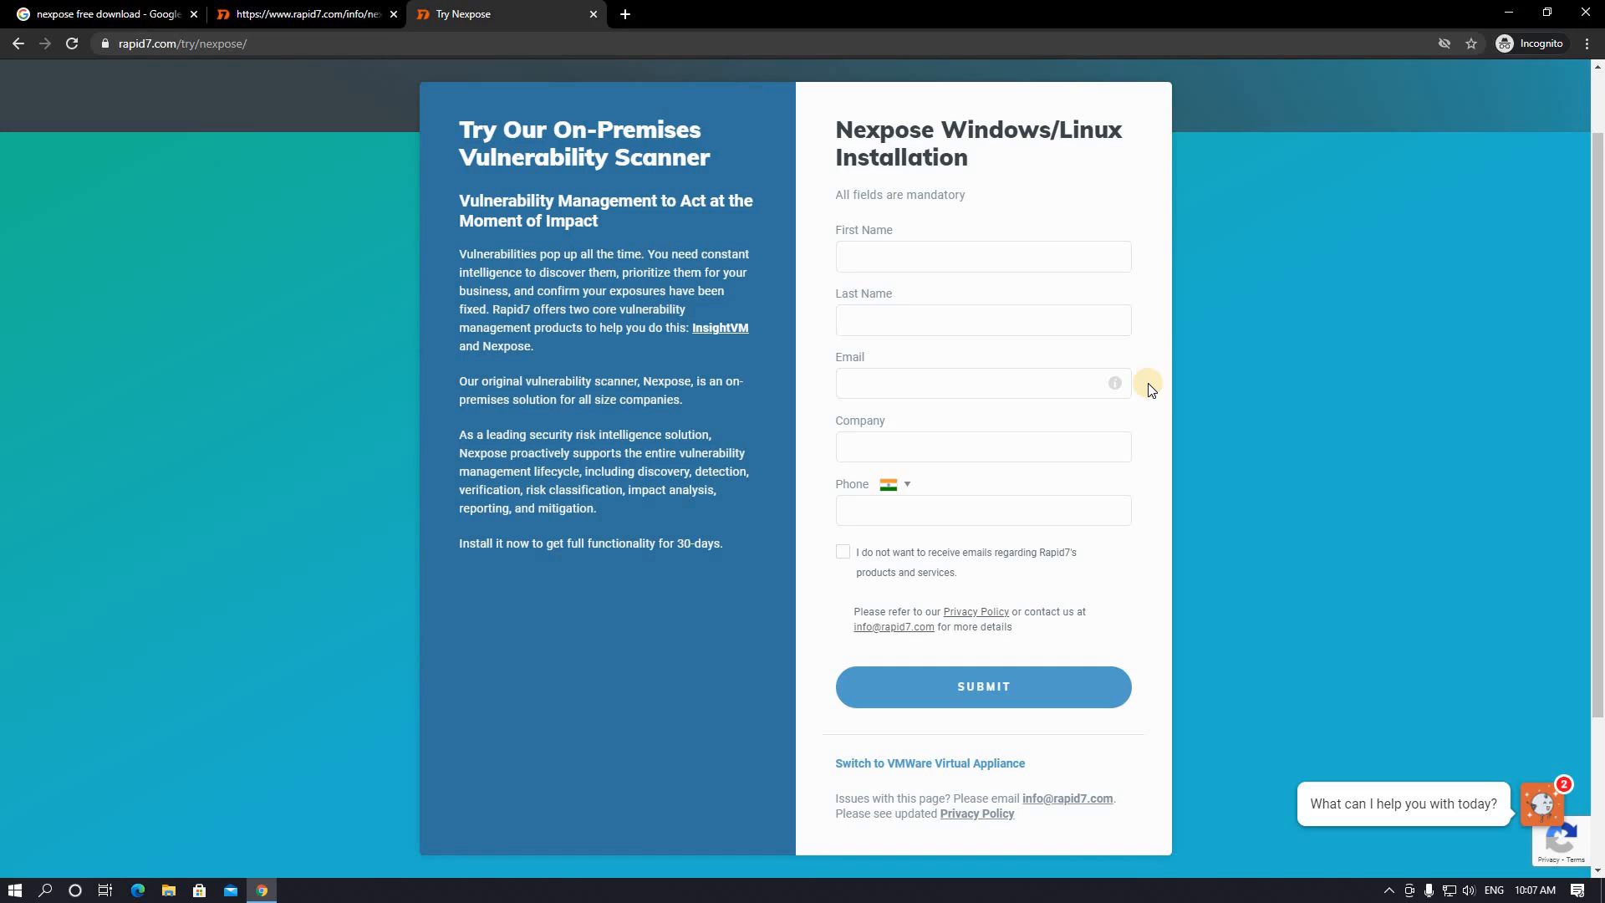
- Search '10 mins email' in a new tab and open the 10 Minute Mail site
left_click(629, 14)
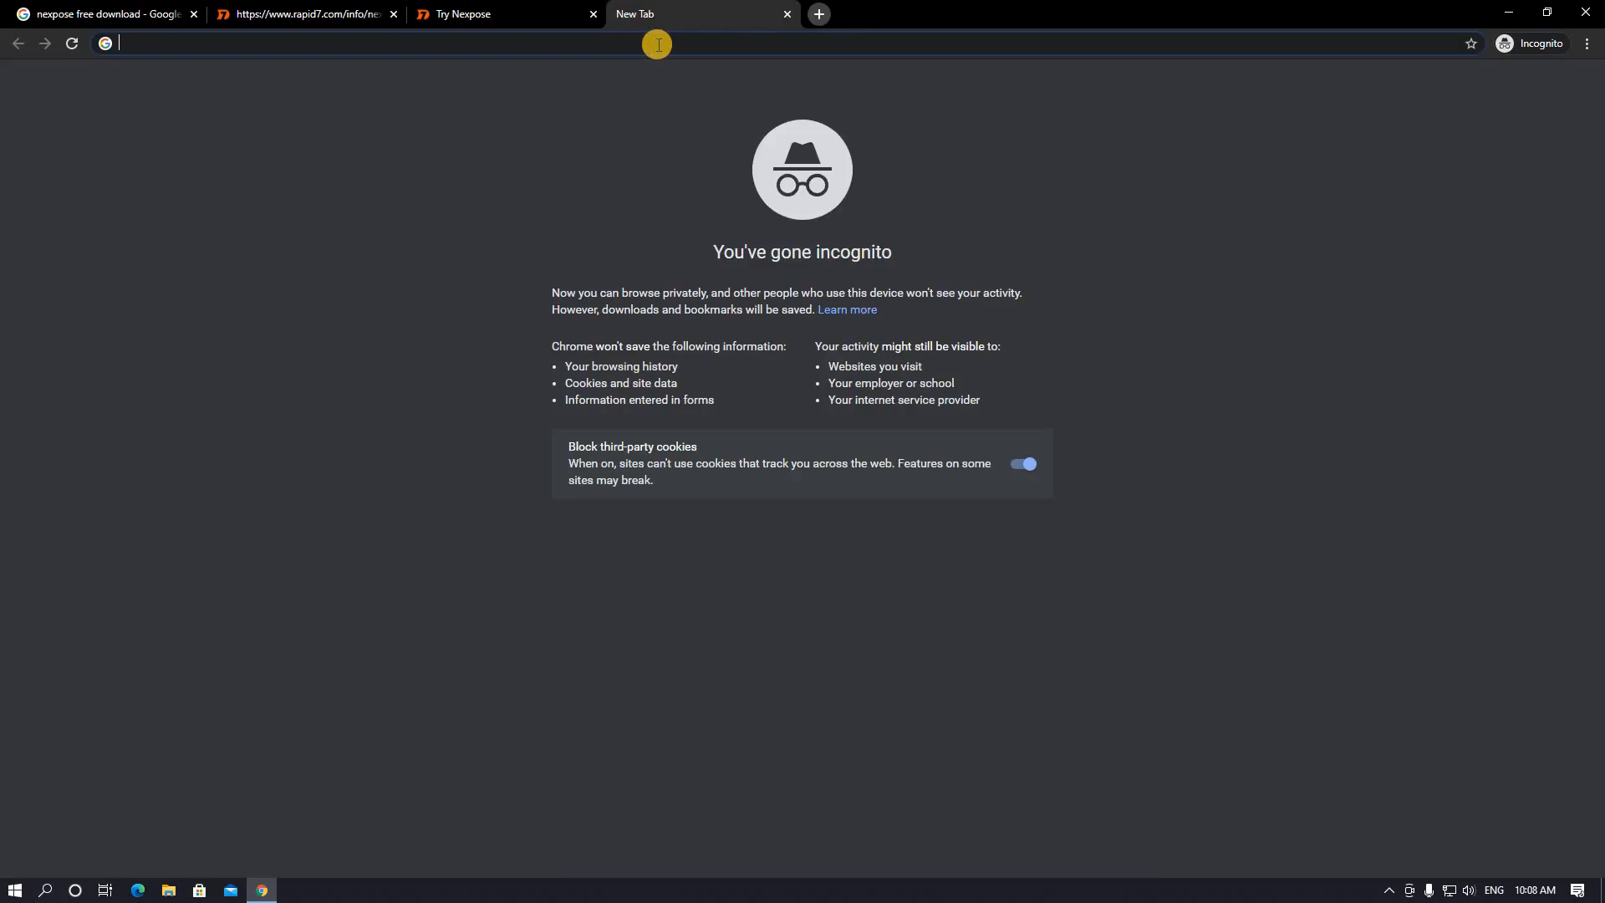
type("10 mins email")
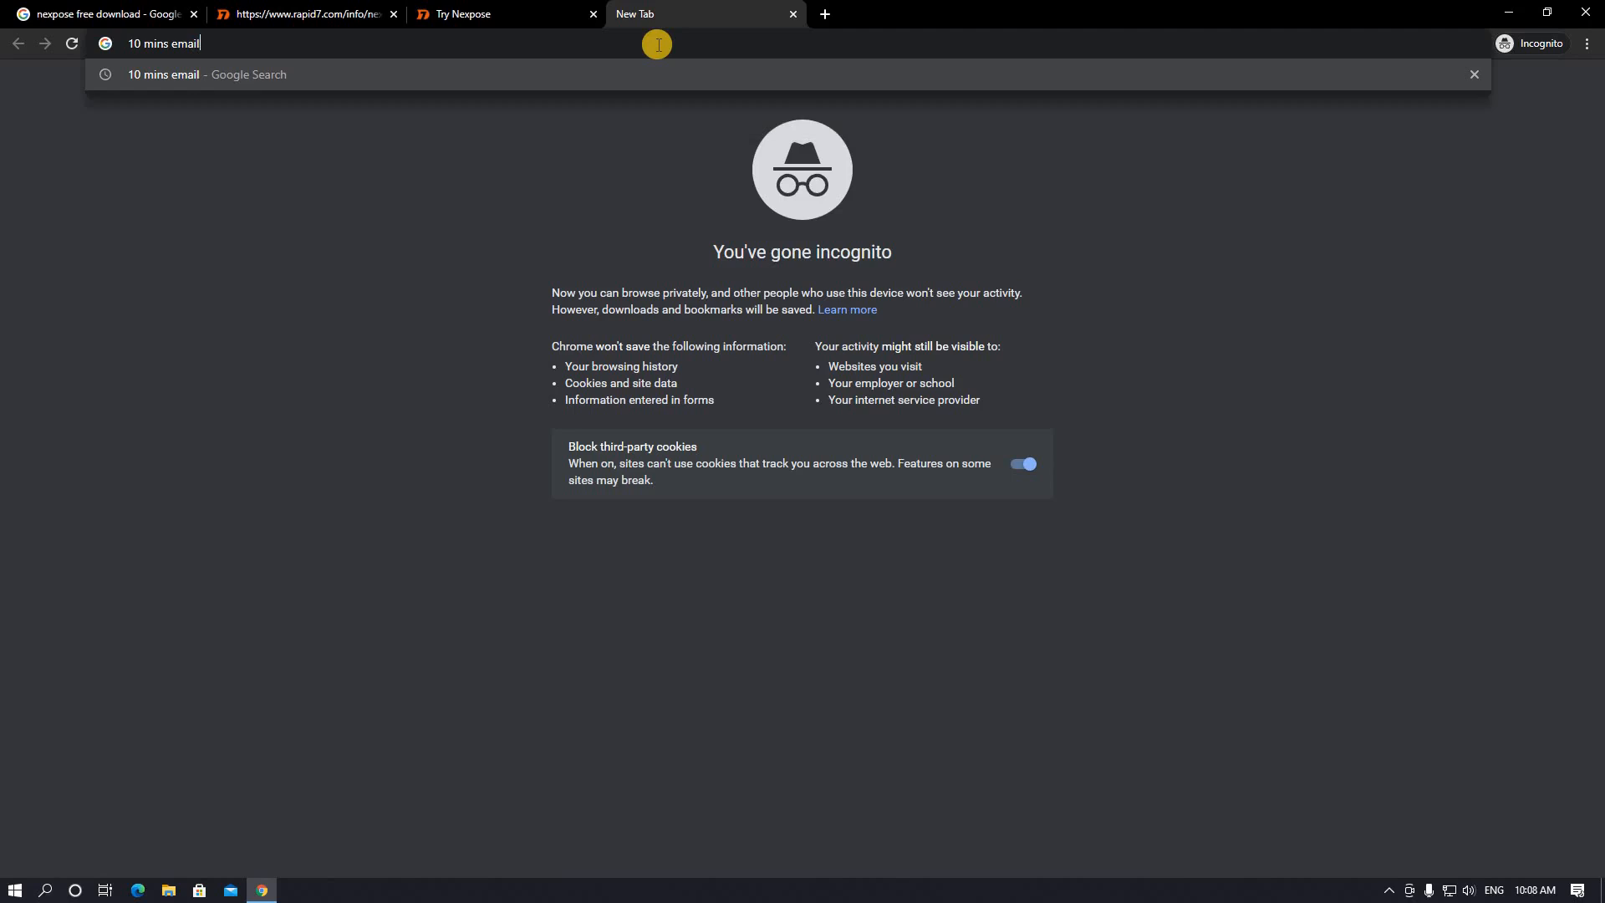
key("Return")
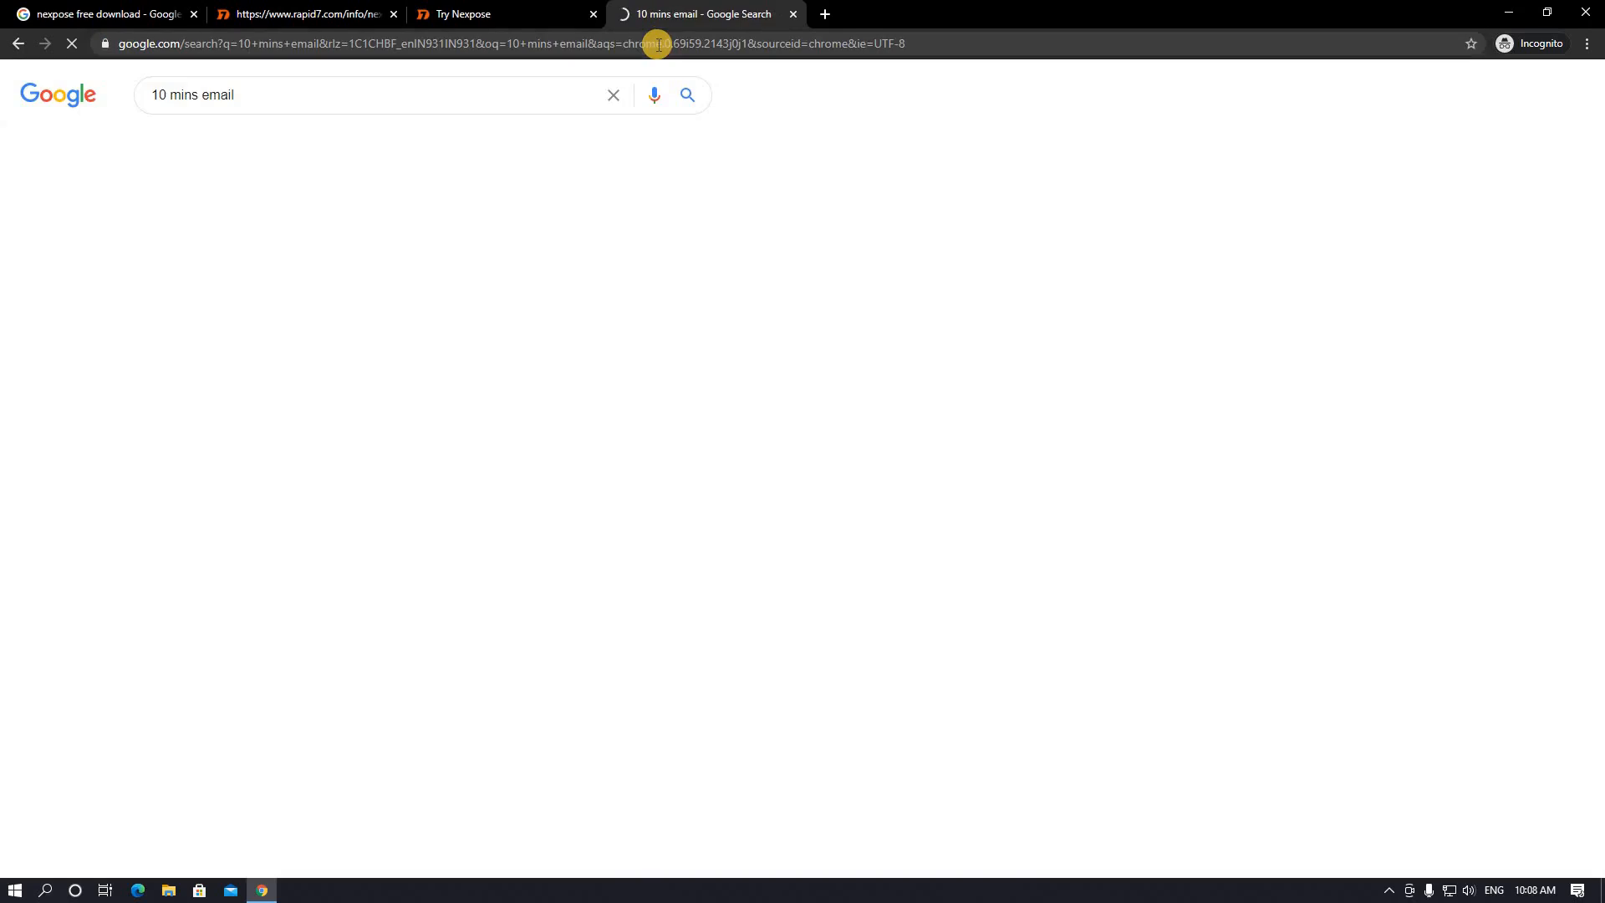
left_click(183, 295)
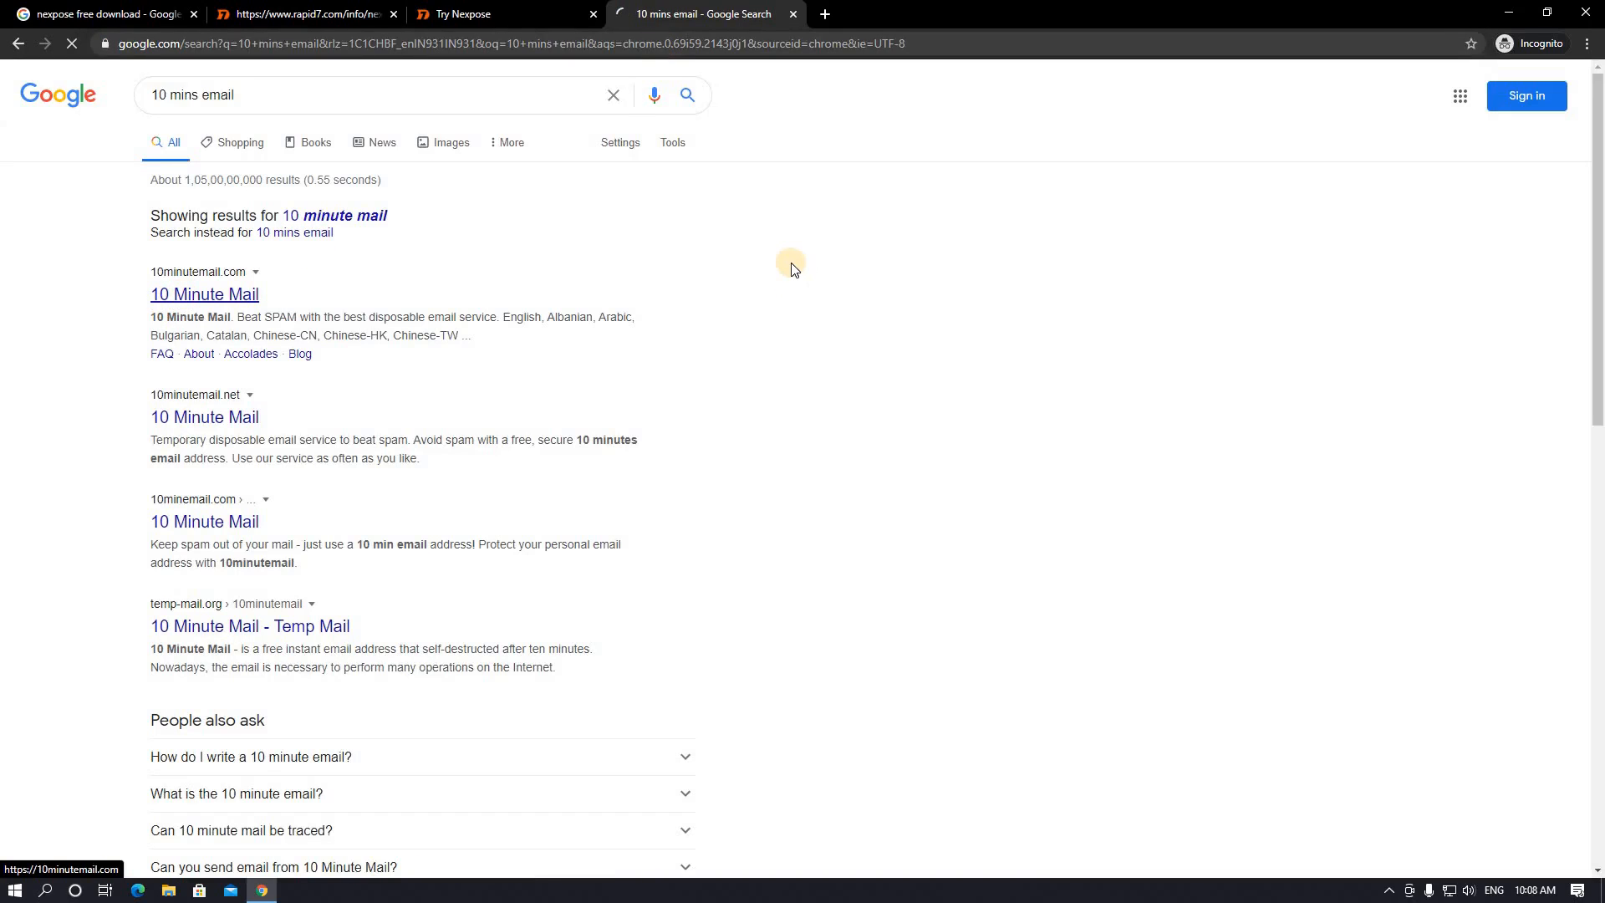
- Copy the disposable email address and go back to the Try Nexpose tab
left_click(563, 262)
double_click(610, 265)
key("ctrl+c")
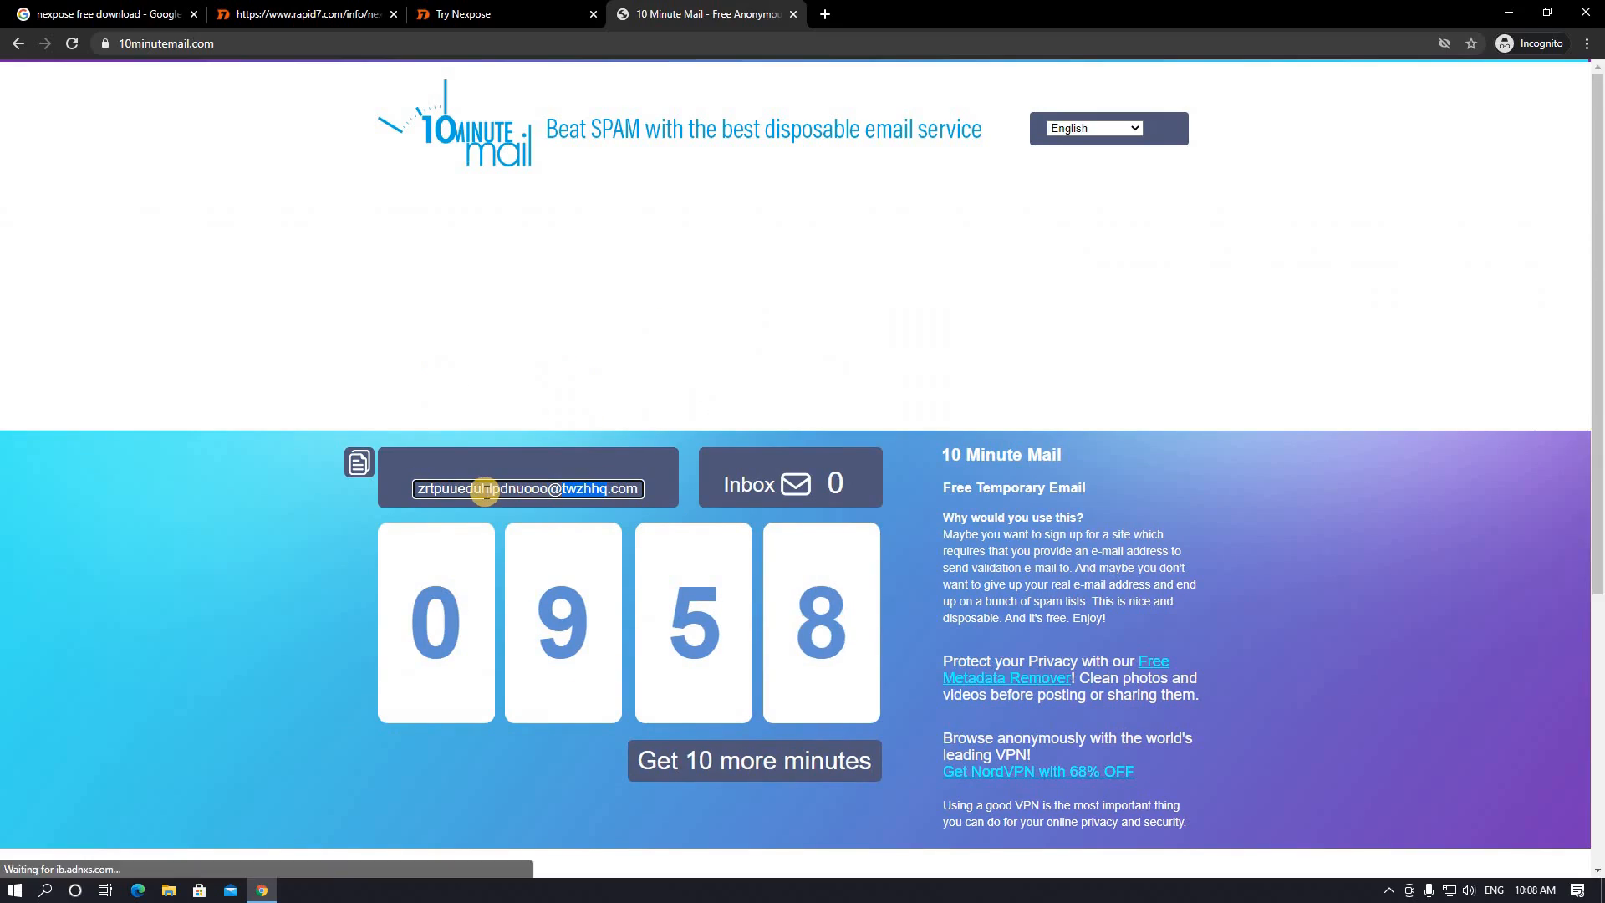
left_click(485, 492)
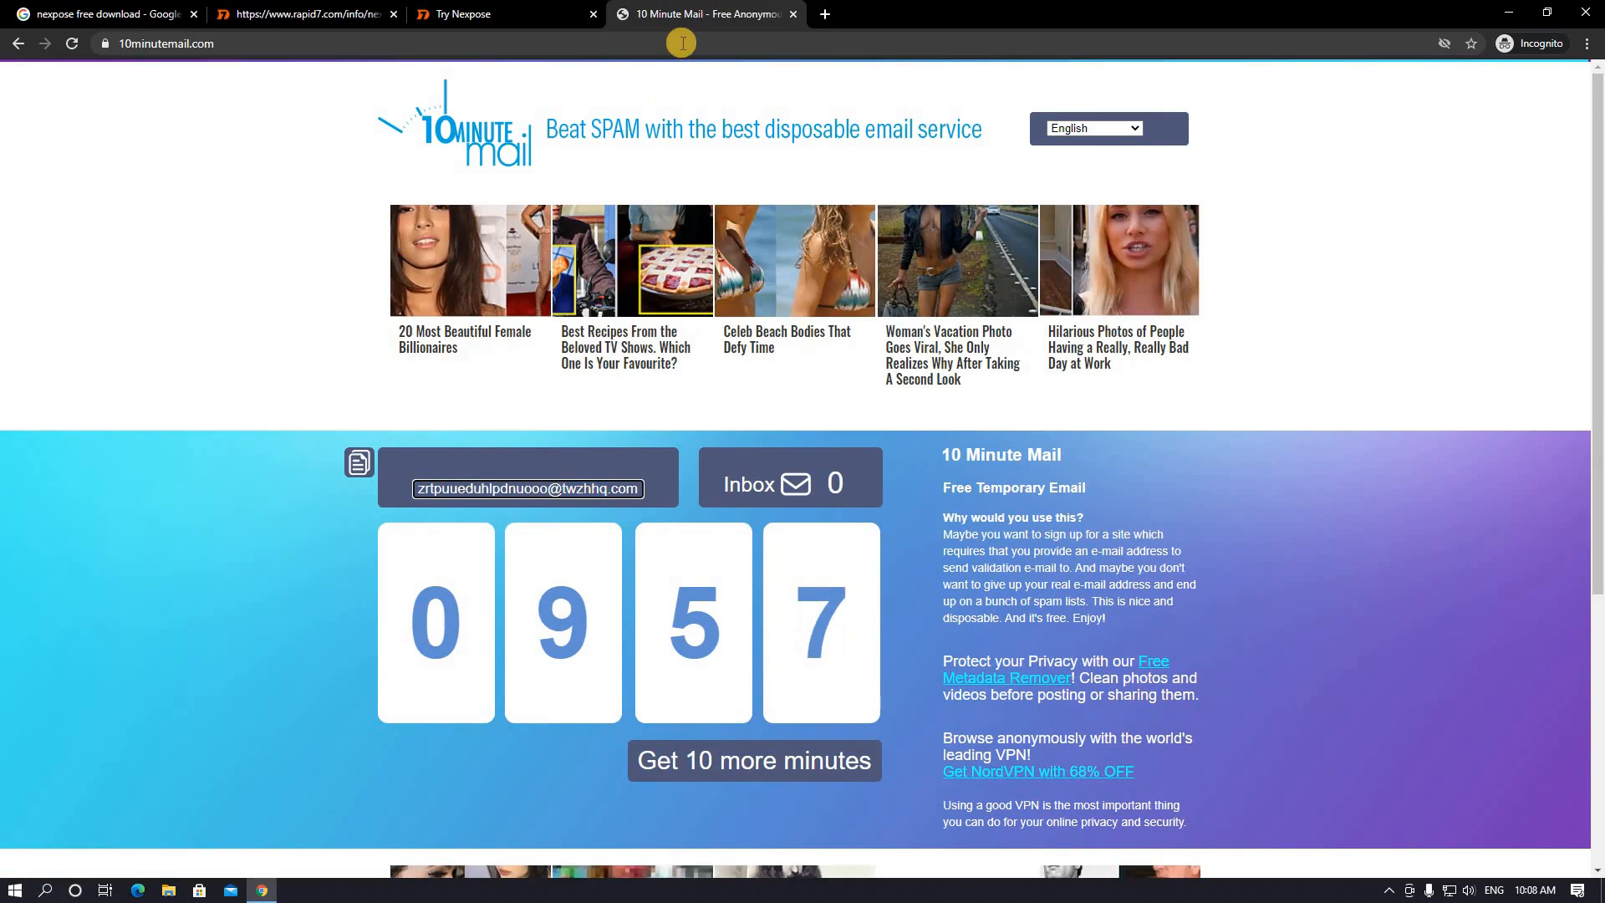
left_click(497, 14)
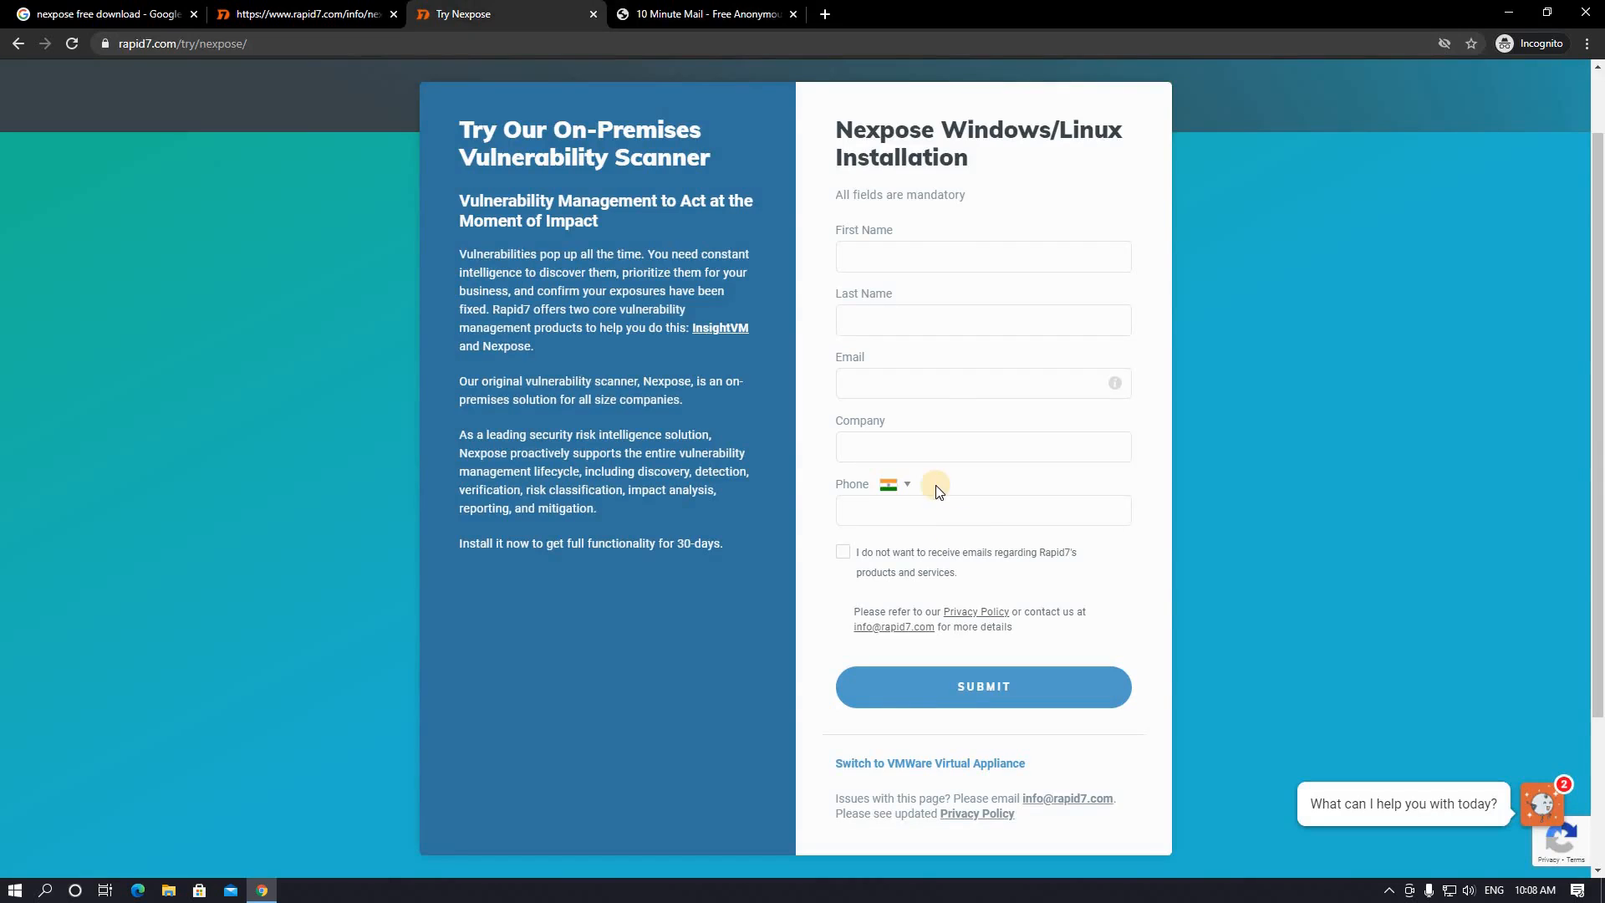
- Paste the disposable address into Email and its domain name into the Company field
left_click(914, 385)
left_click(913, 385)
left_click(914, 385)
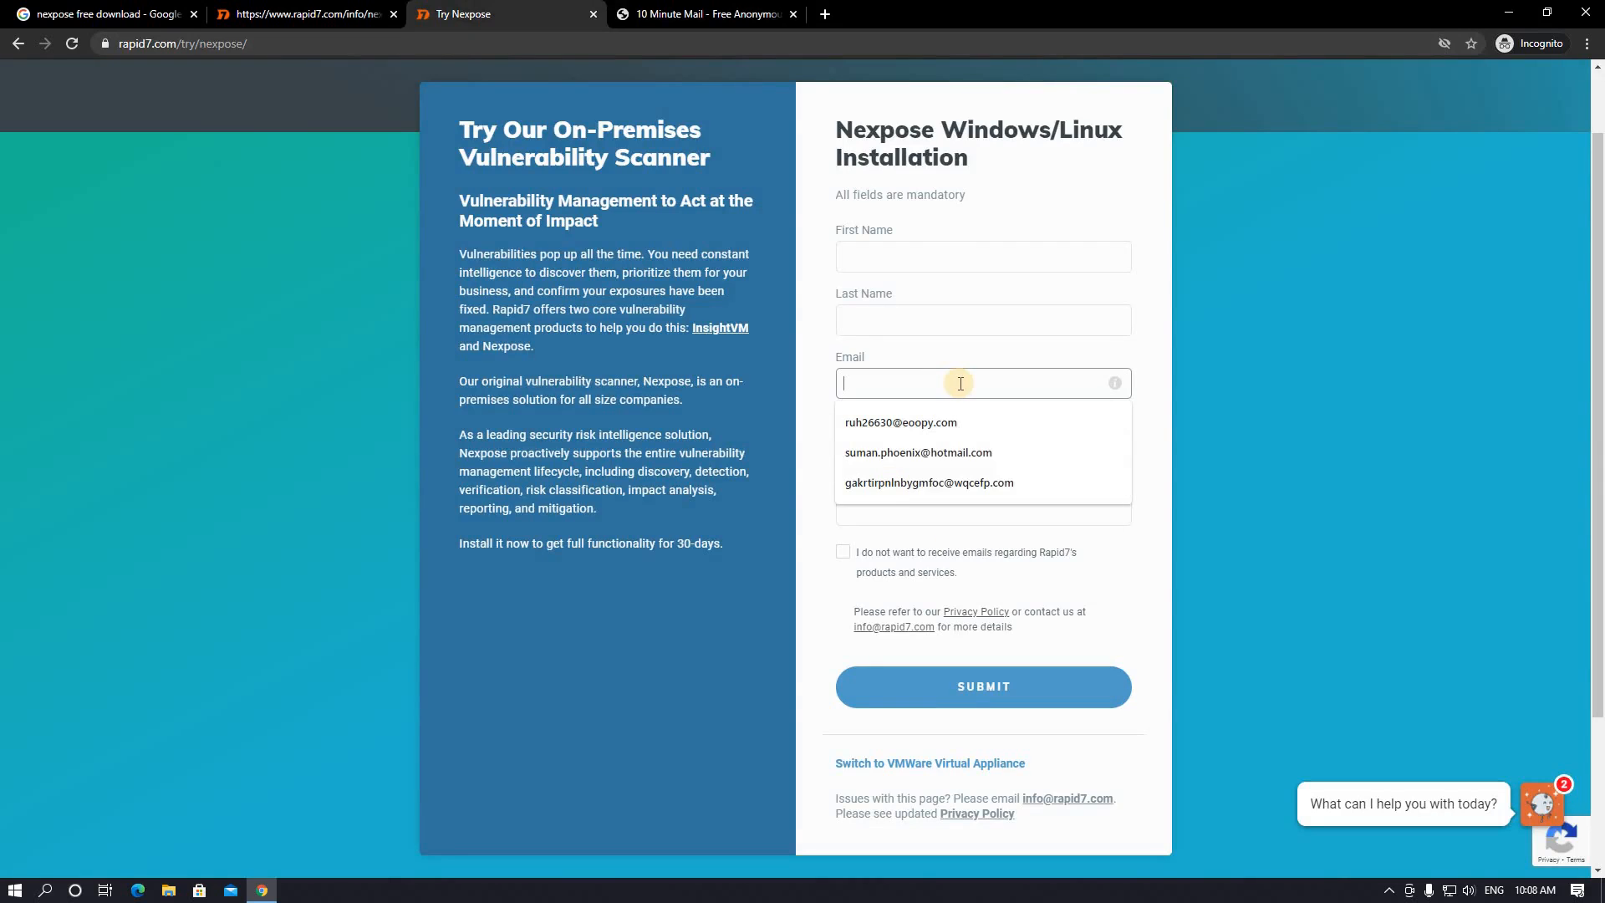
key("ctrl+v")
double_click(998, 382)
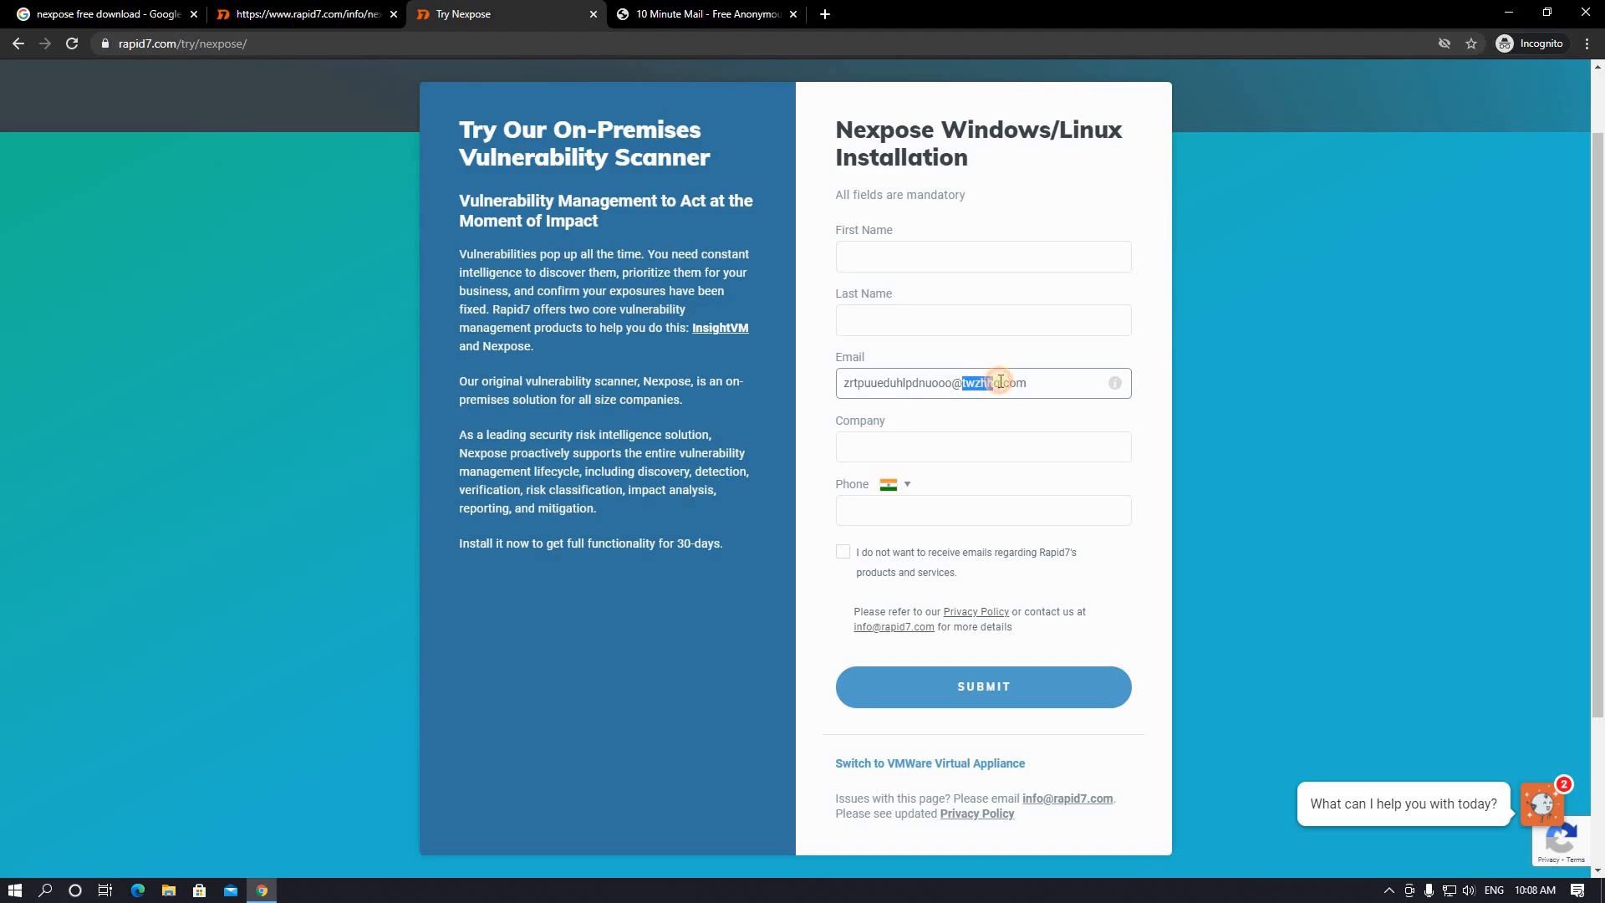
left_click(940, 430)
key("ctrl+v")
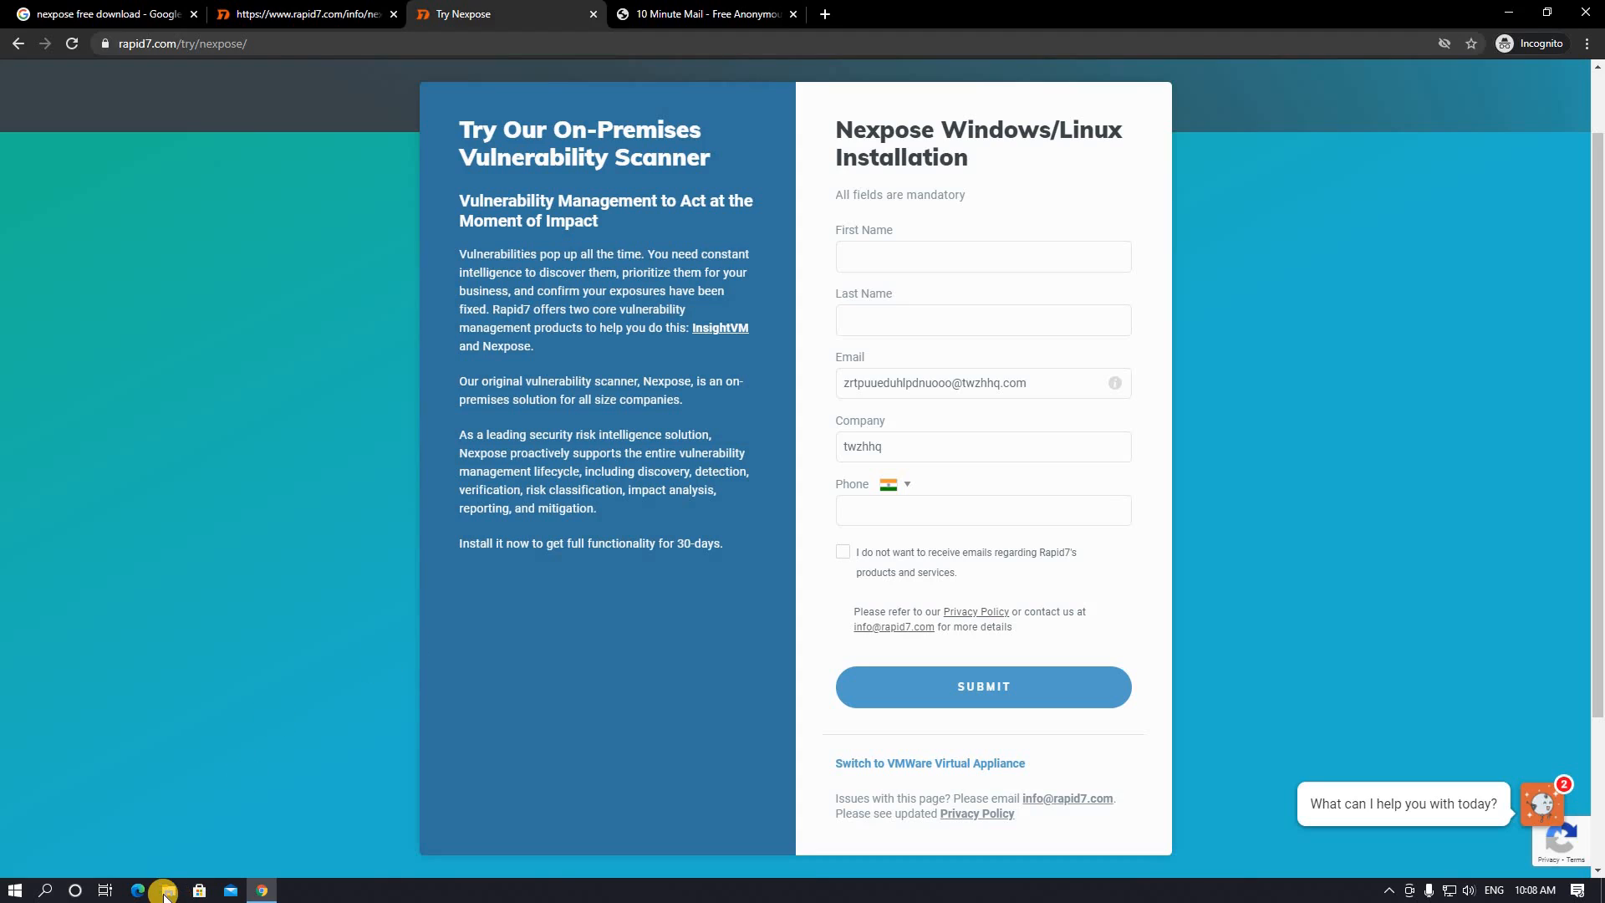
- Open the 'nexpose mail' document from Documents, then bring the sign-up form back
left_click(168, 889)
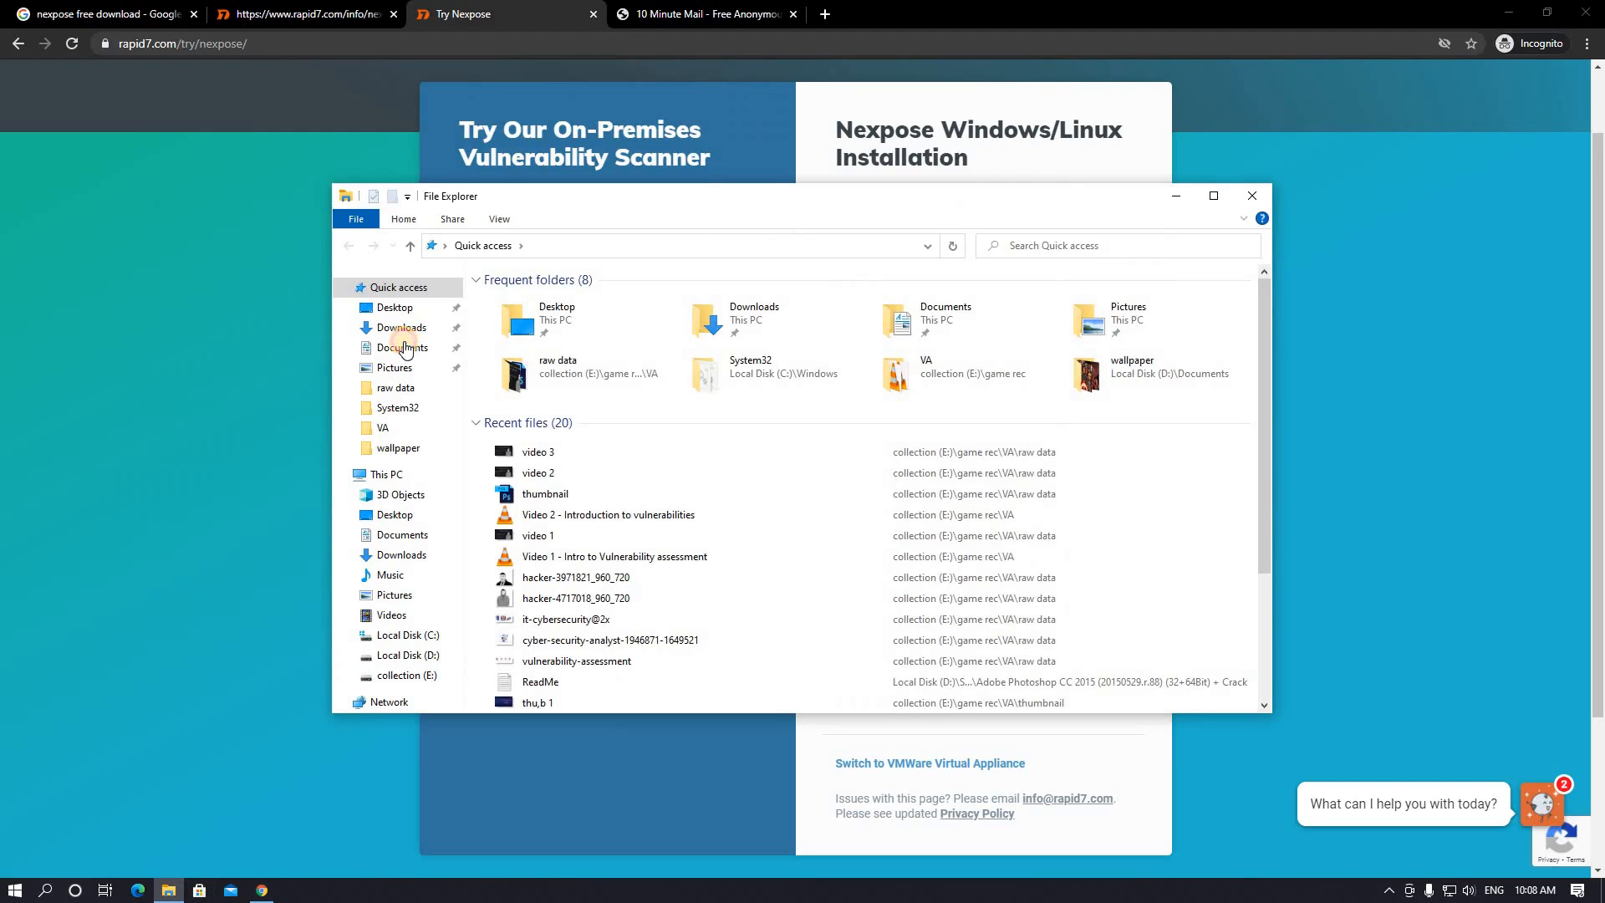
double_click(574, 314)
double_click(723, 311)
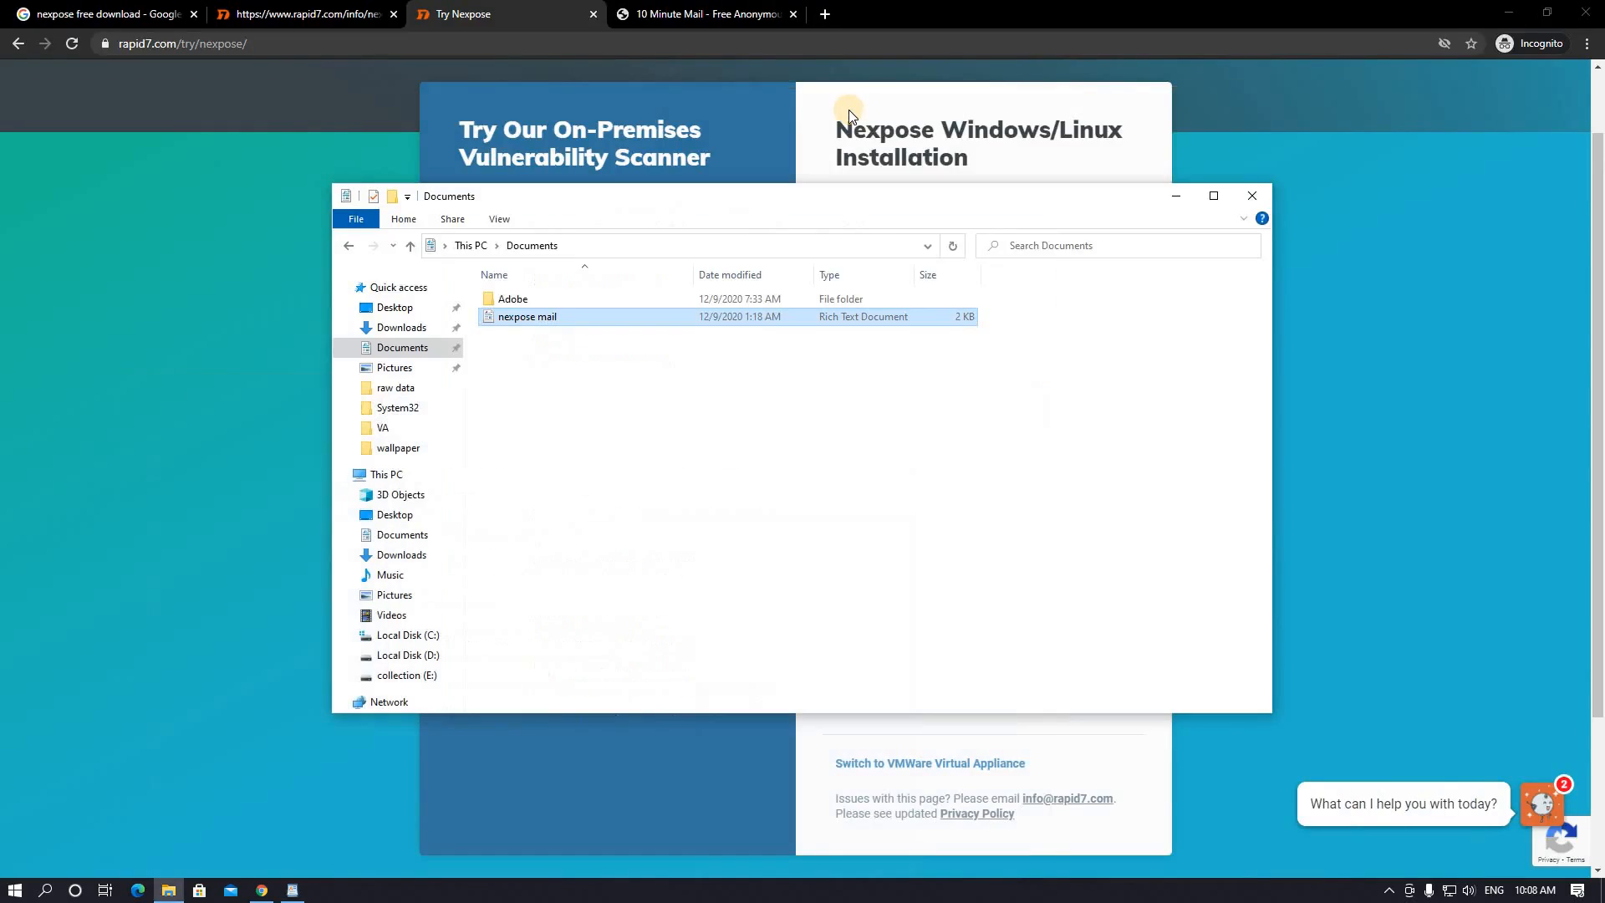
left_click(179, 214)
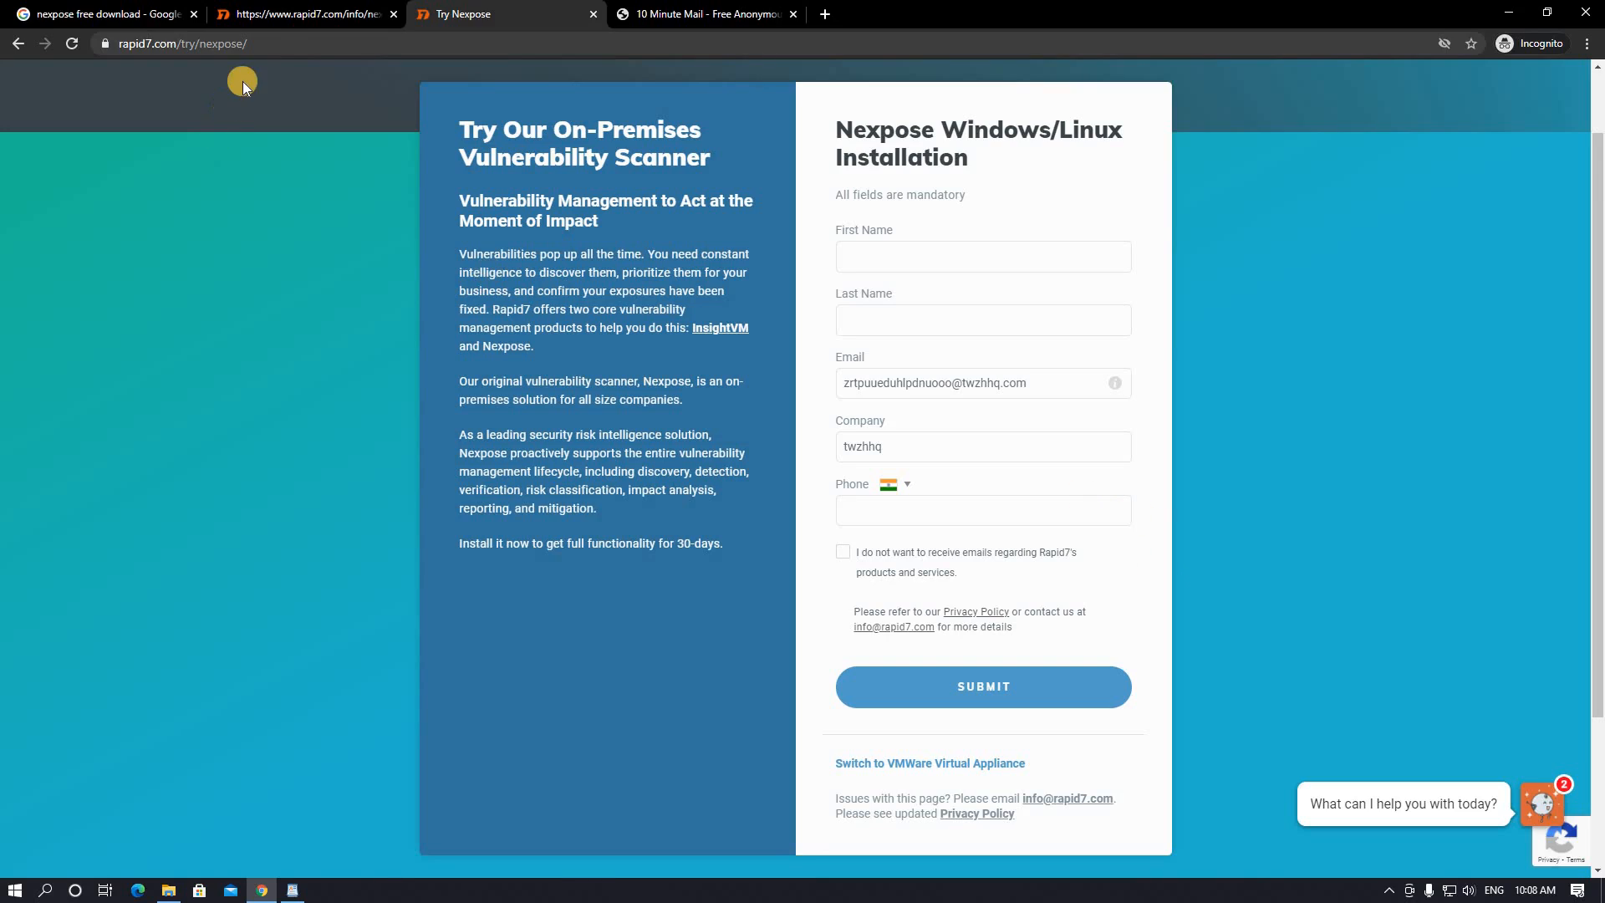
- Download the Windows 64-Bit Nexpose installer from the It's Go Time page
left_click(285, 25)
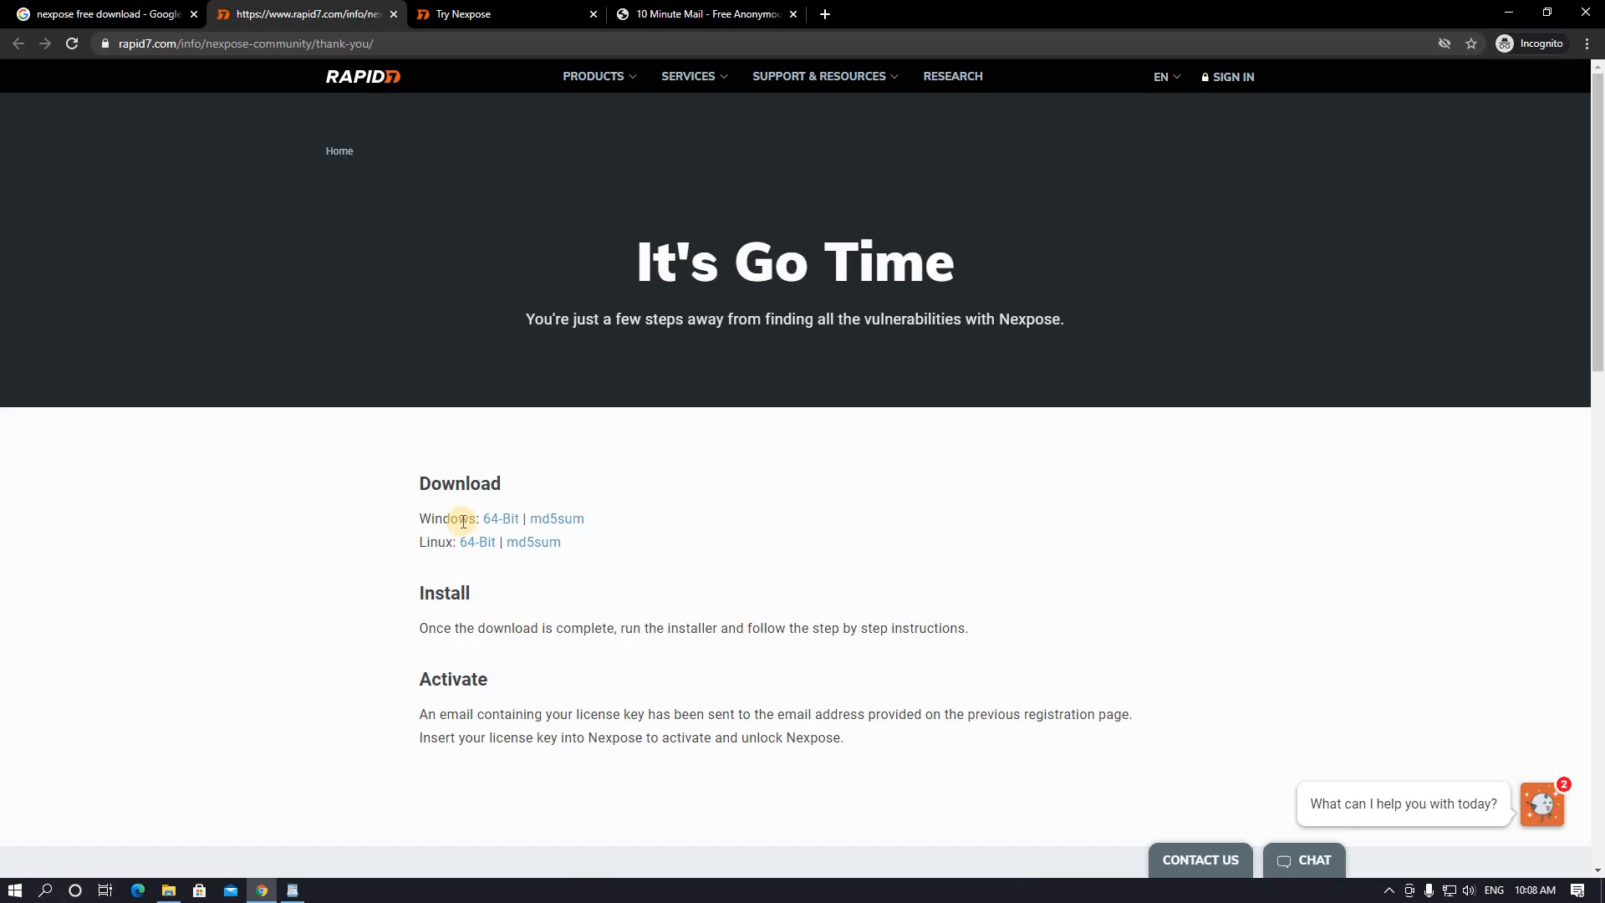
left_click(472, 547)
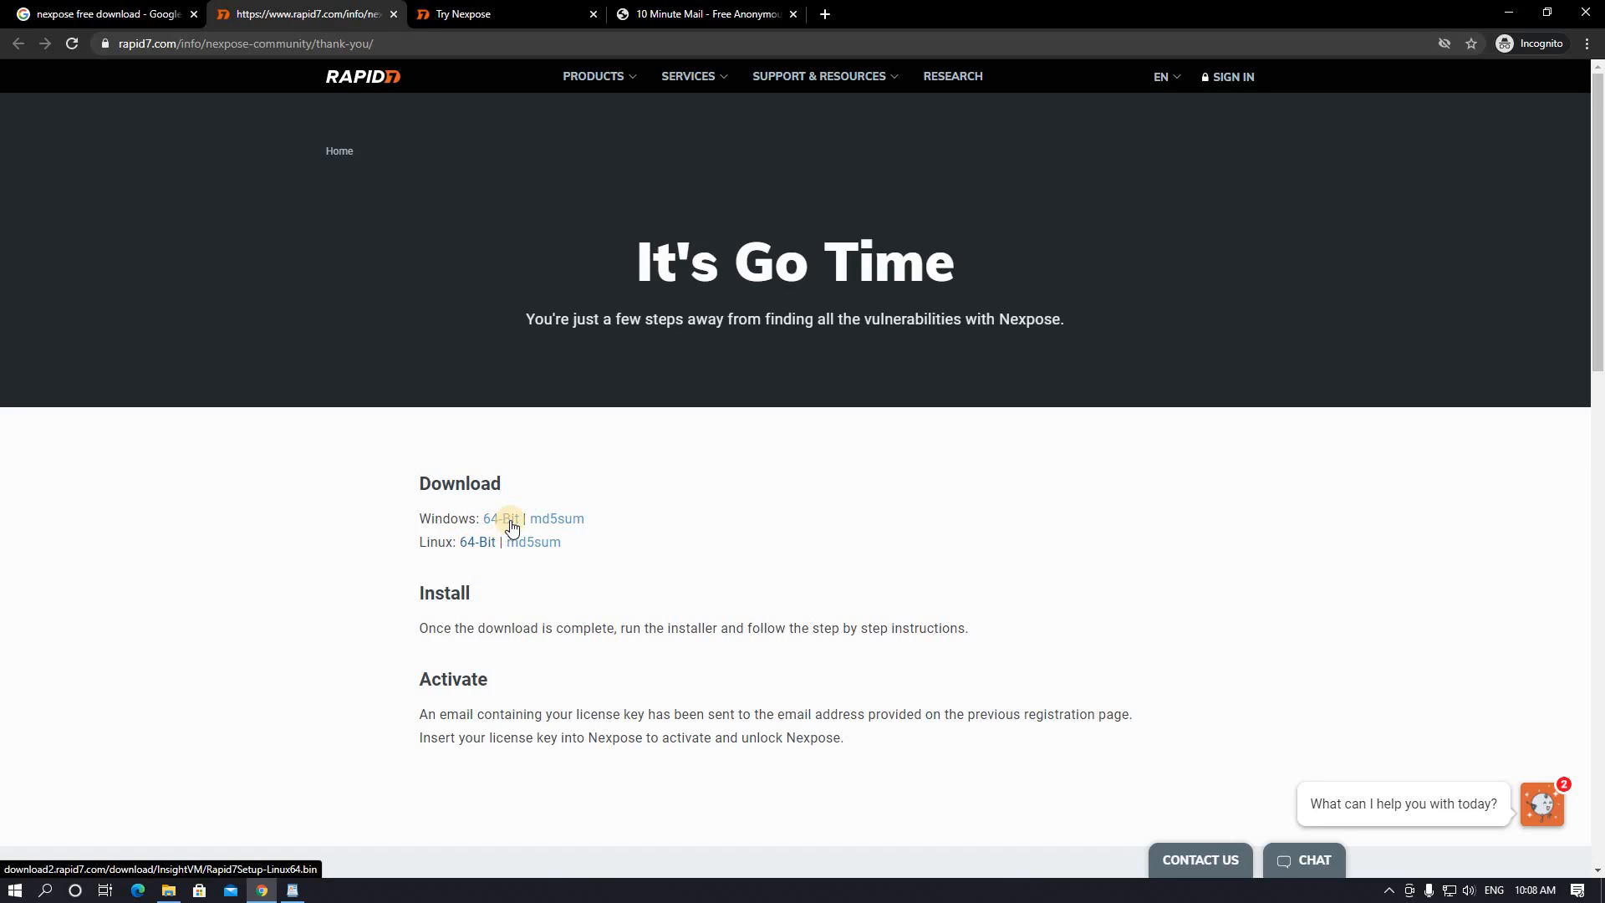
left_click(510, 523)
left_click(172, 896)
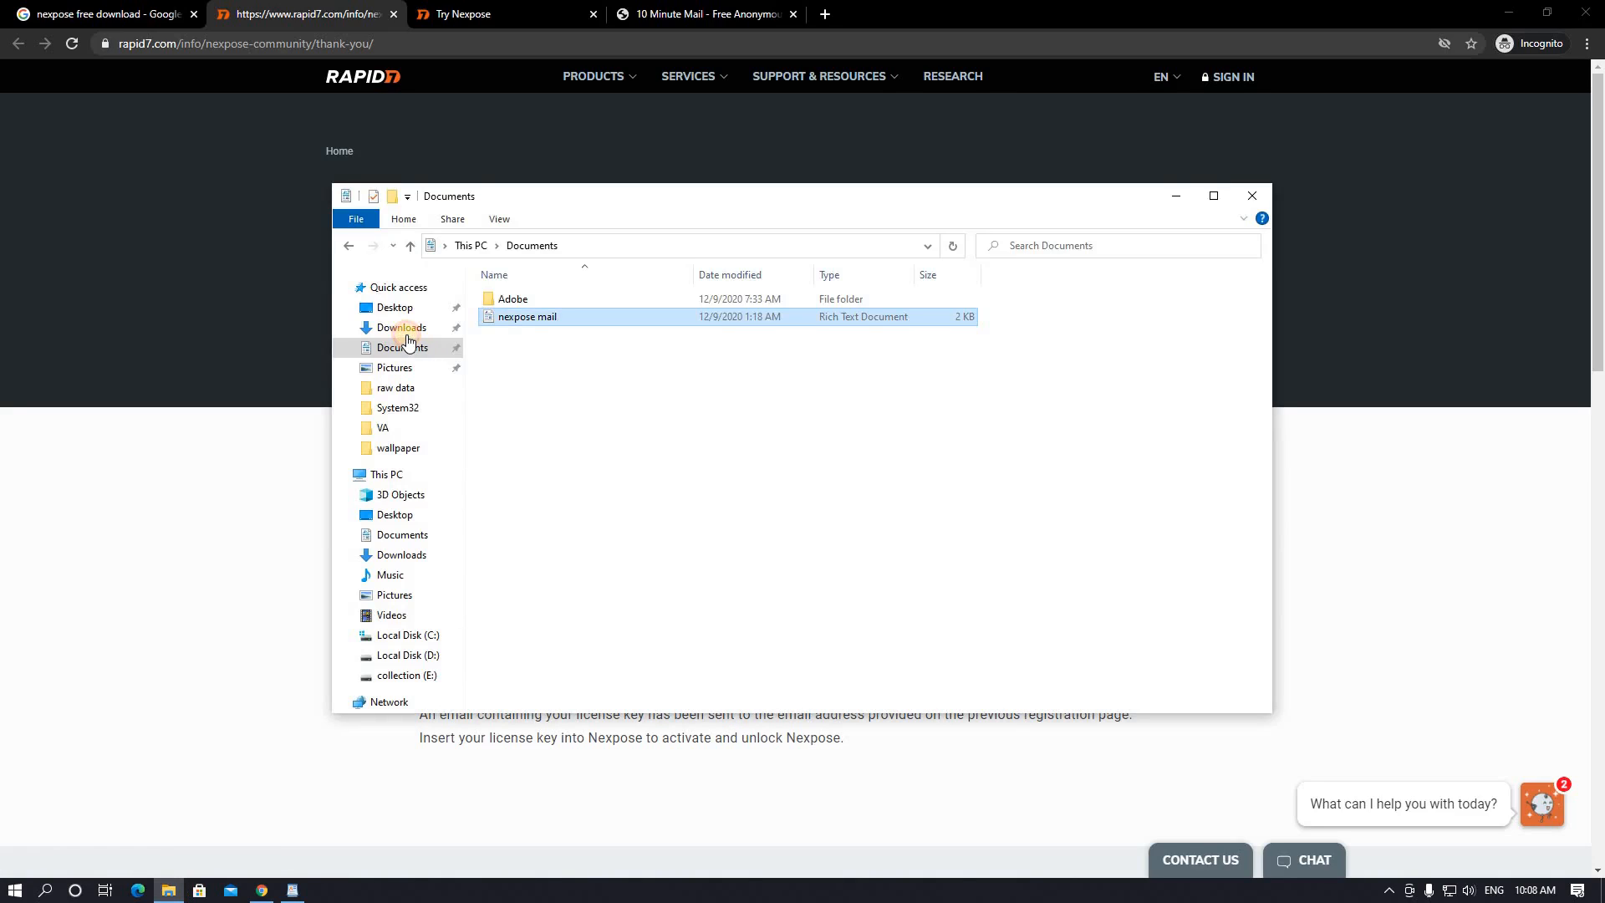
- Launch Rapid7Setup-Windows64 from Downloads and bring the installer's Welcome page forward
left_click(405, 329)
left_click(524, 323)
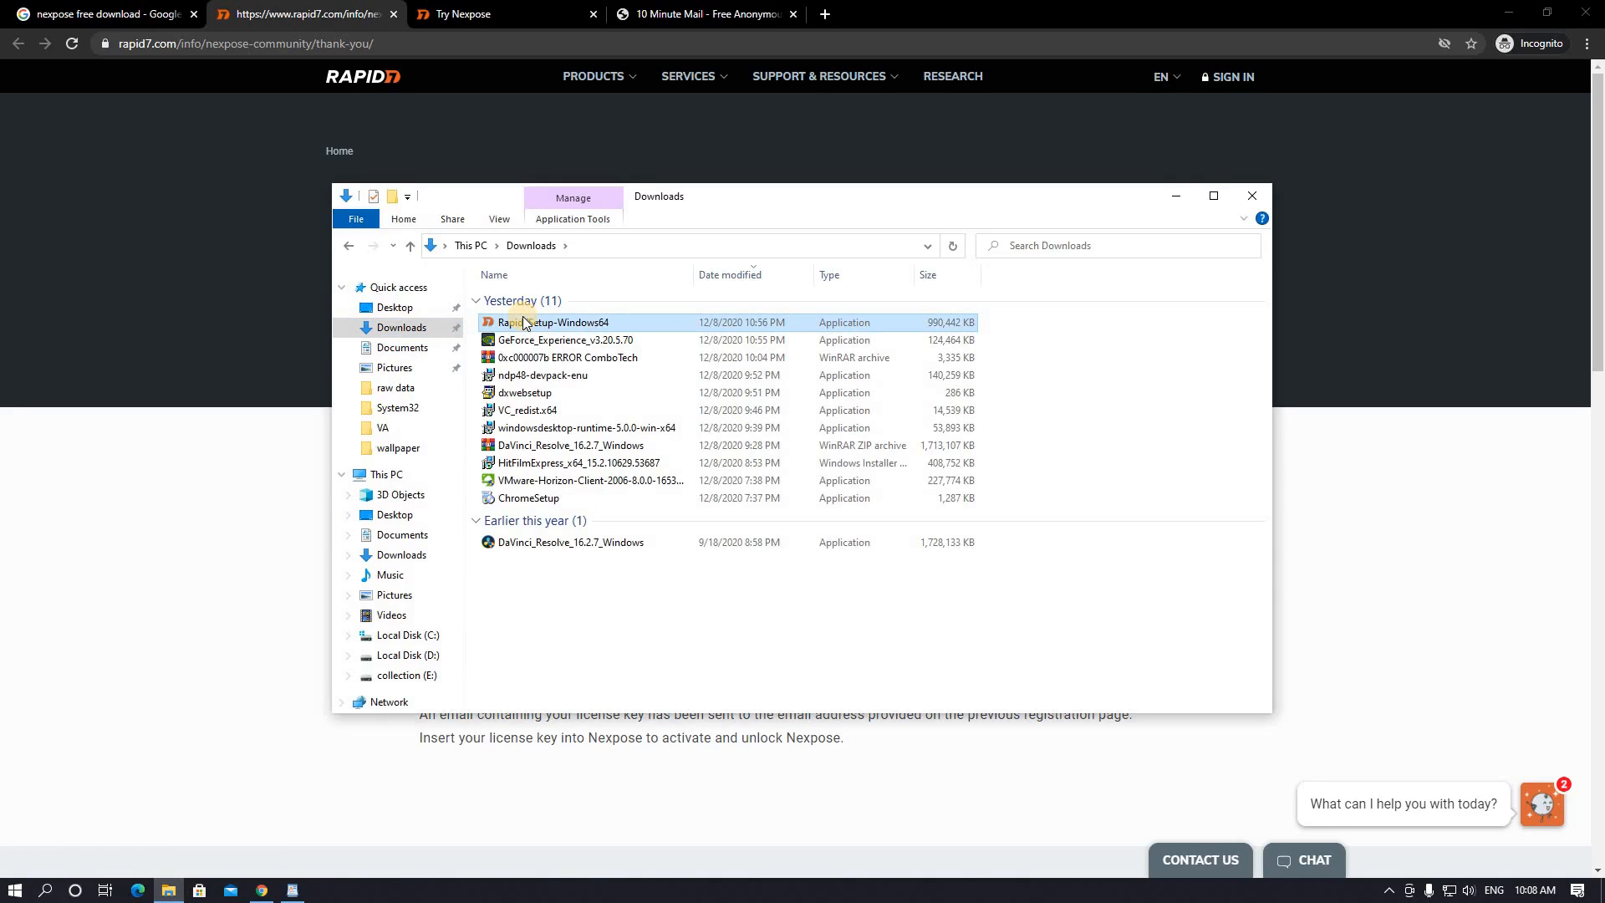
double_click(524, 323)
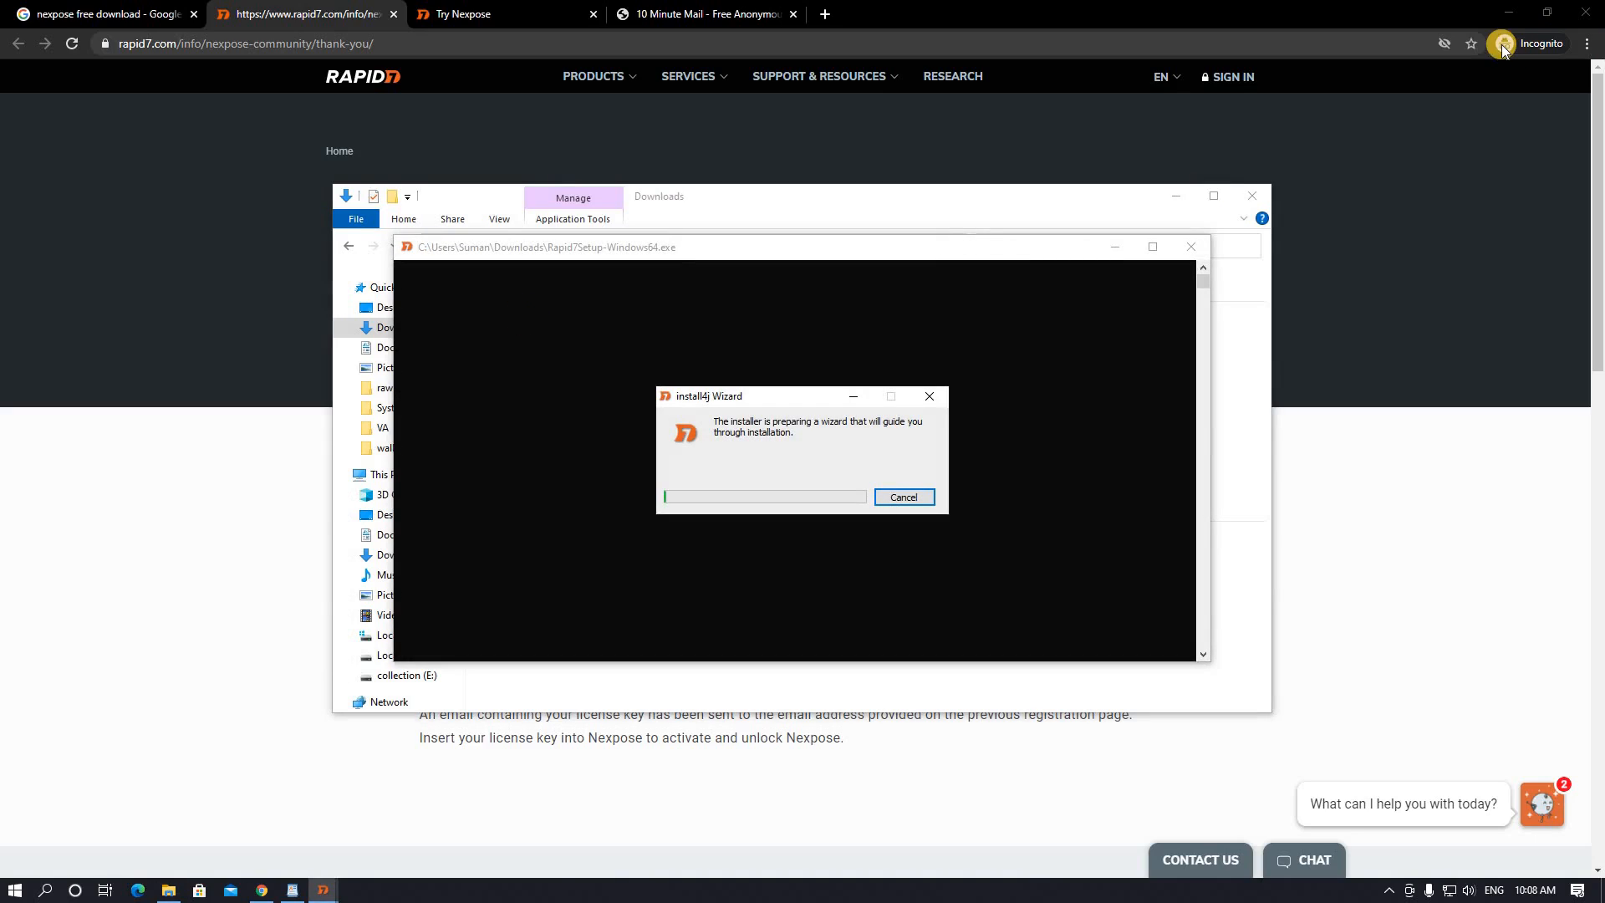
left_click(1506, 16)
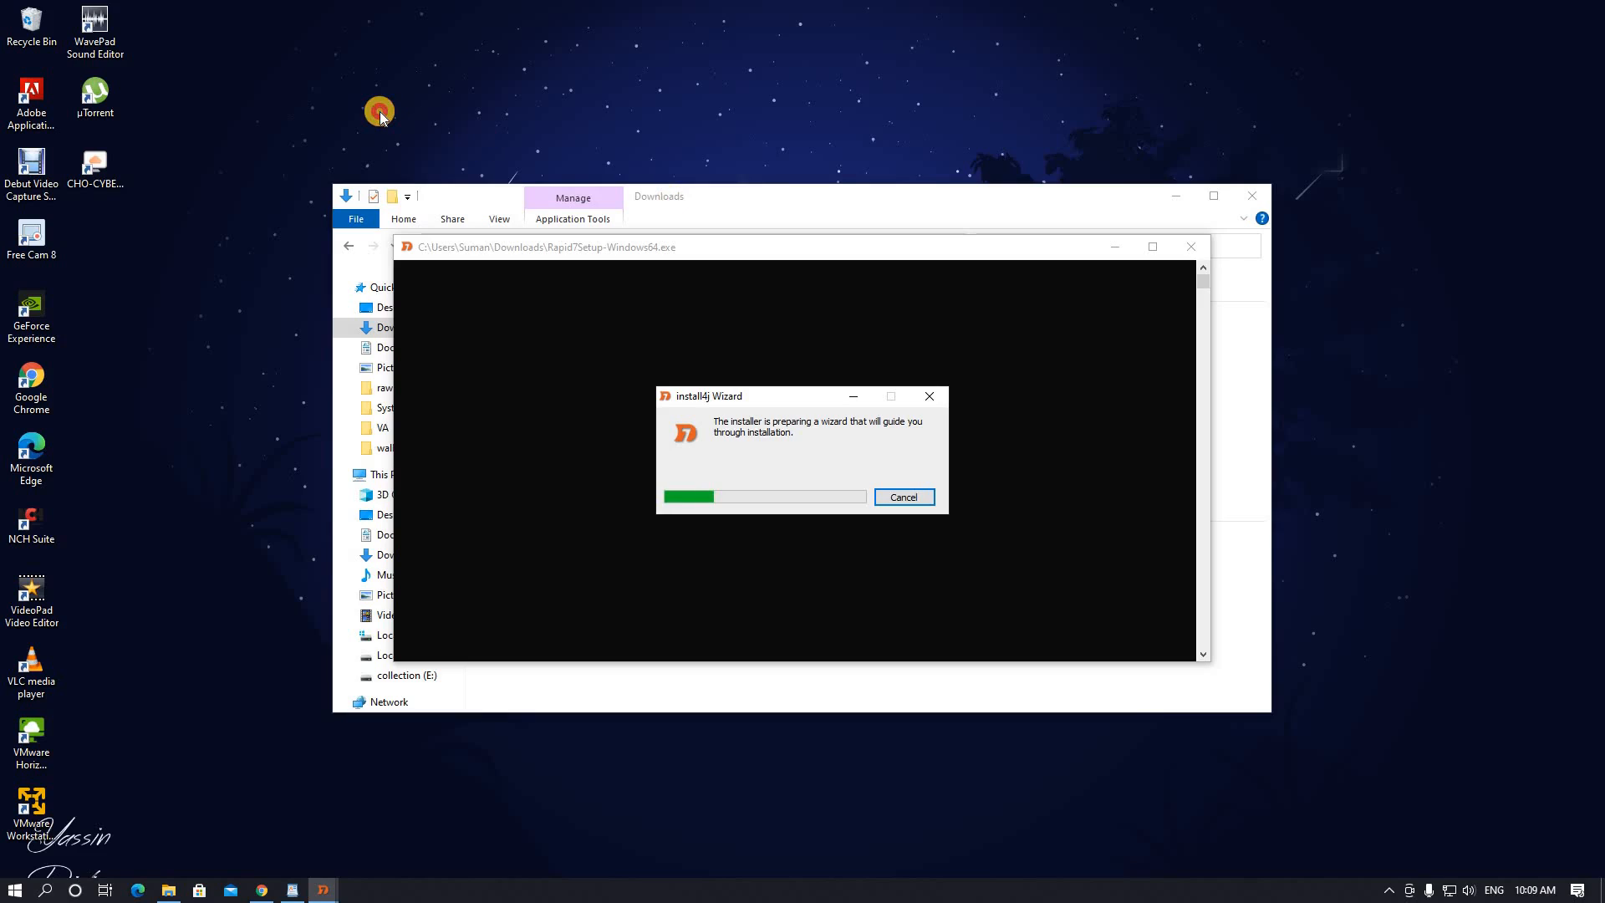
left_click_drag(676, 198, 316, 3)
left_click(320, 891)
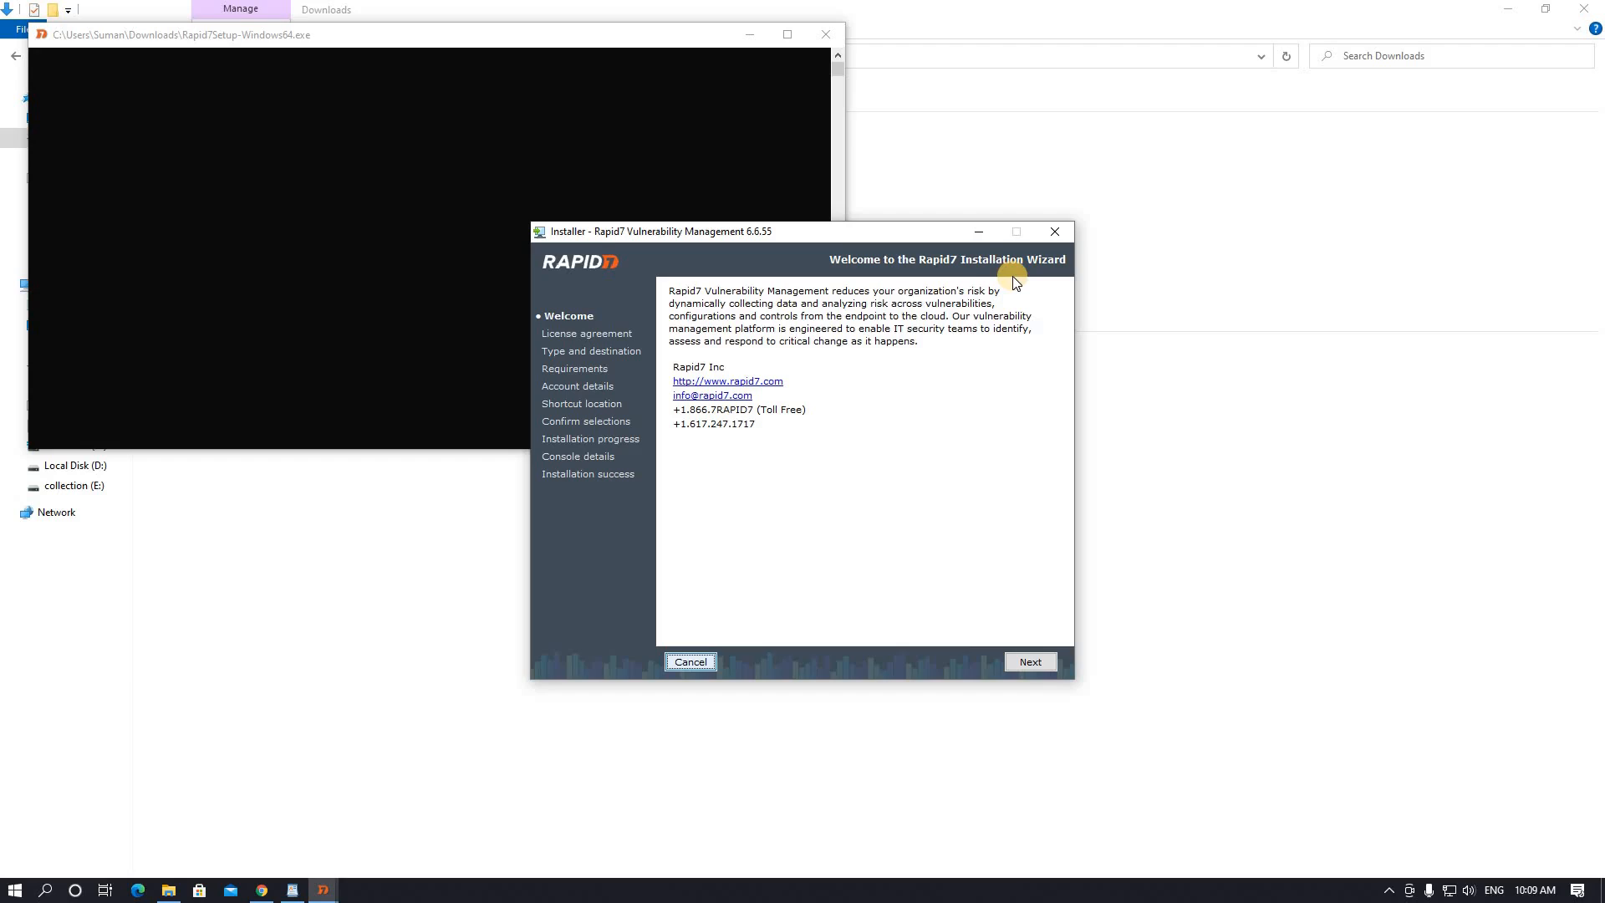
- Keep Security Console with local Scan Engine and the default path, passing the requirements check
left_click(1030, 663)
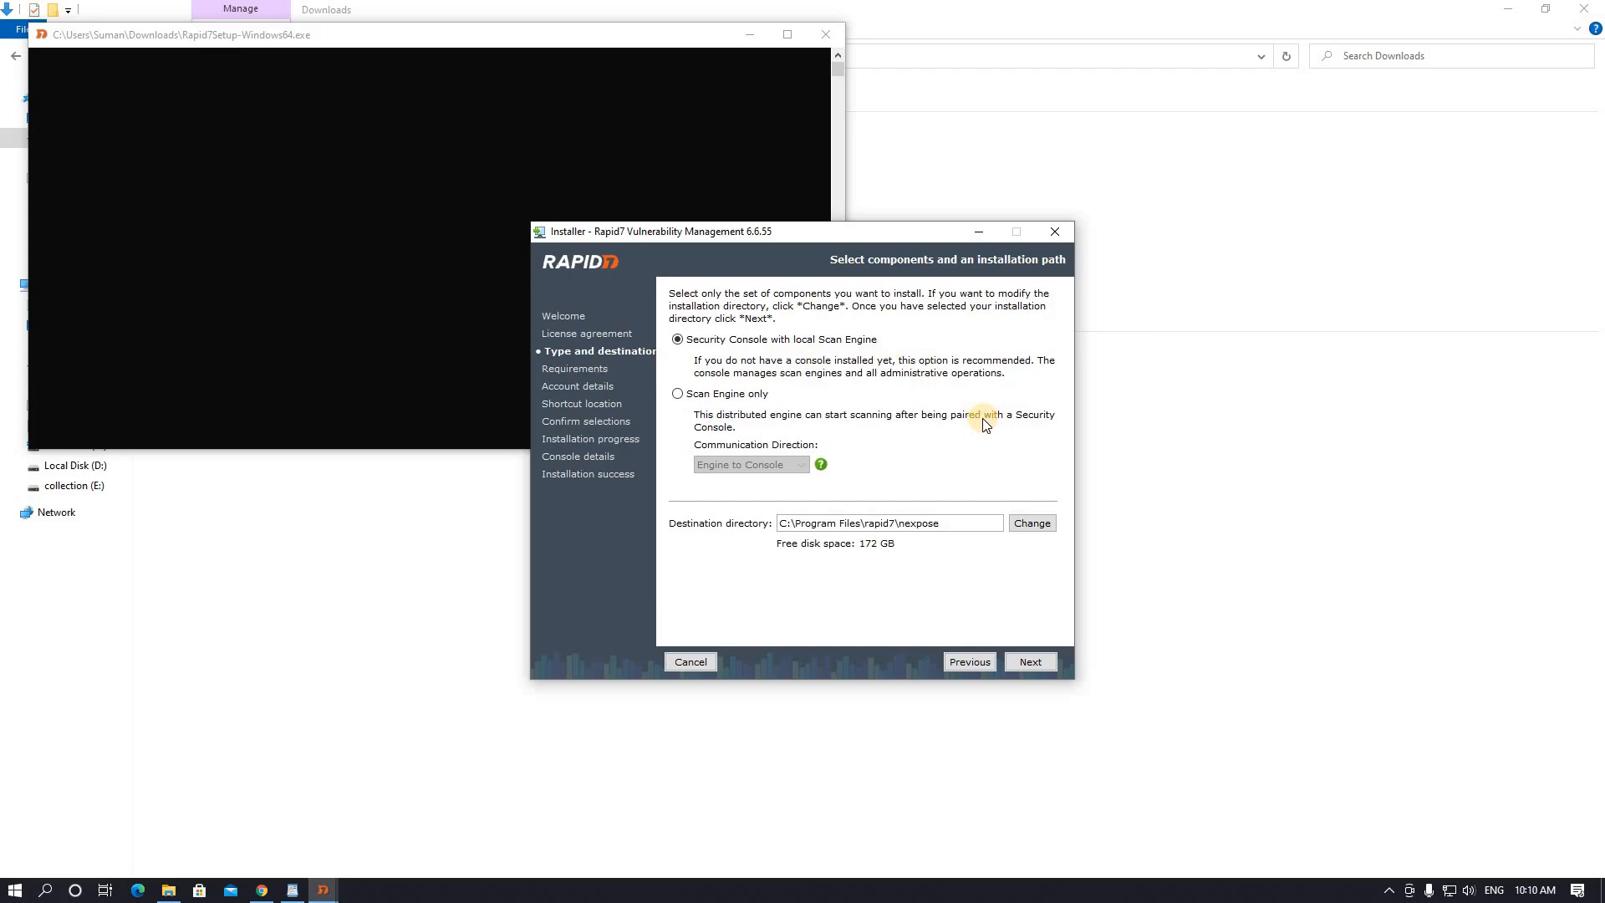
left_click(1026, 663)
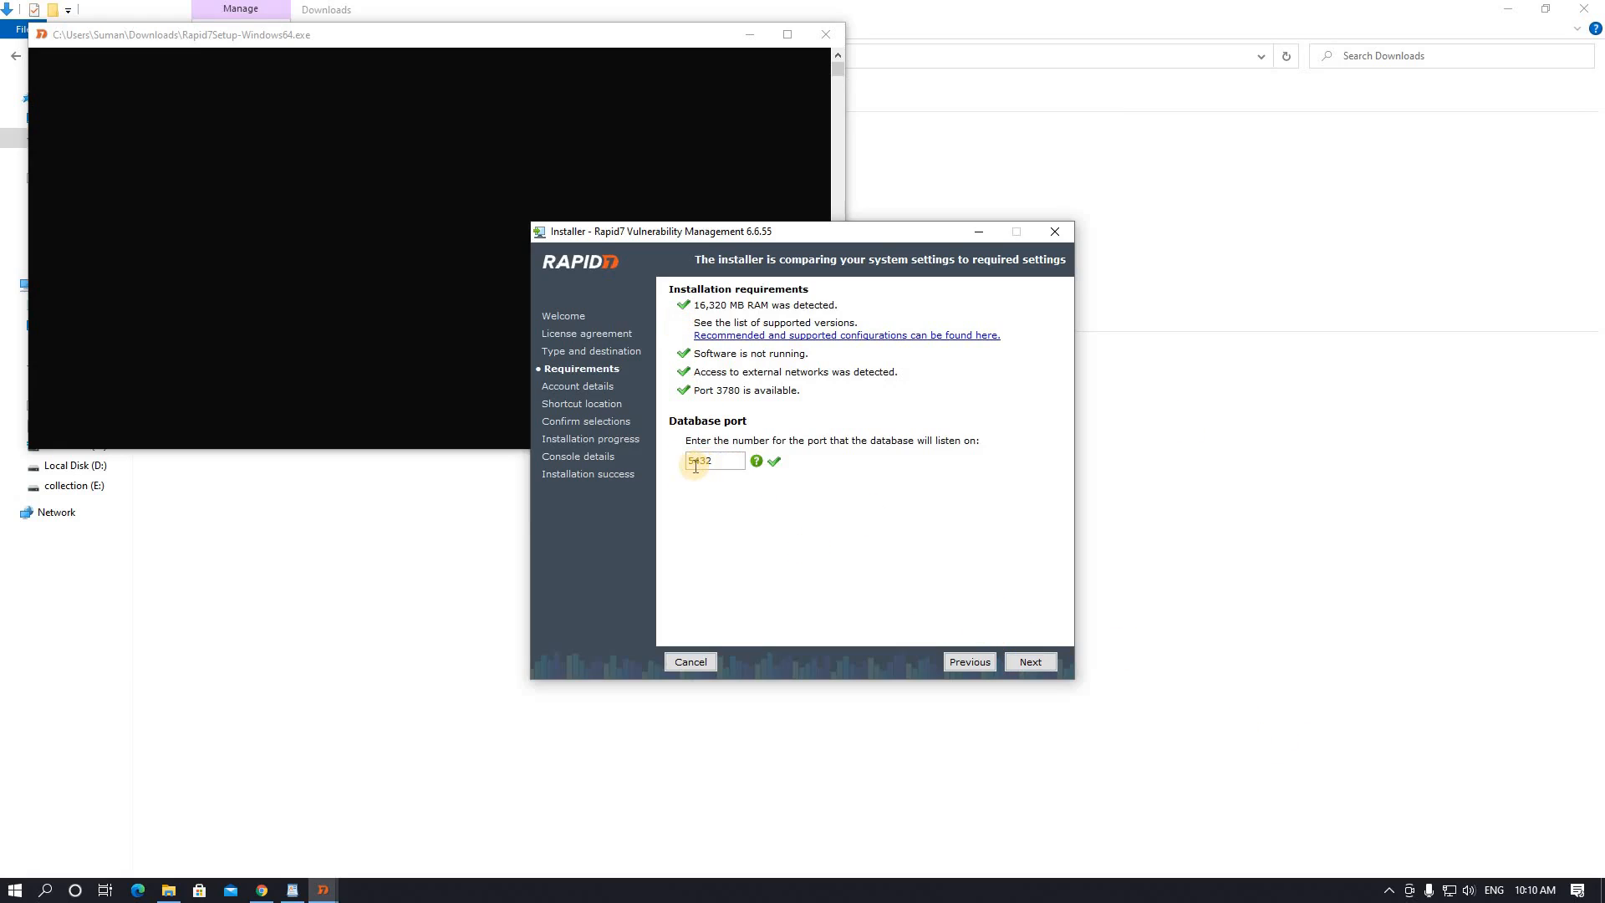
left_click(1035, 659)
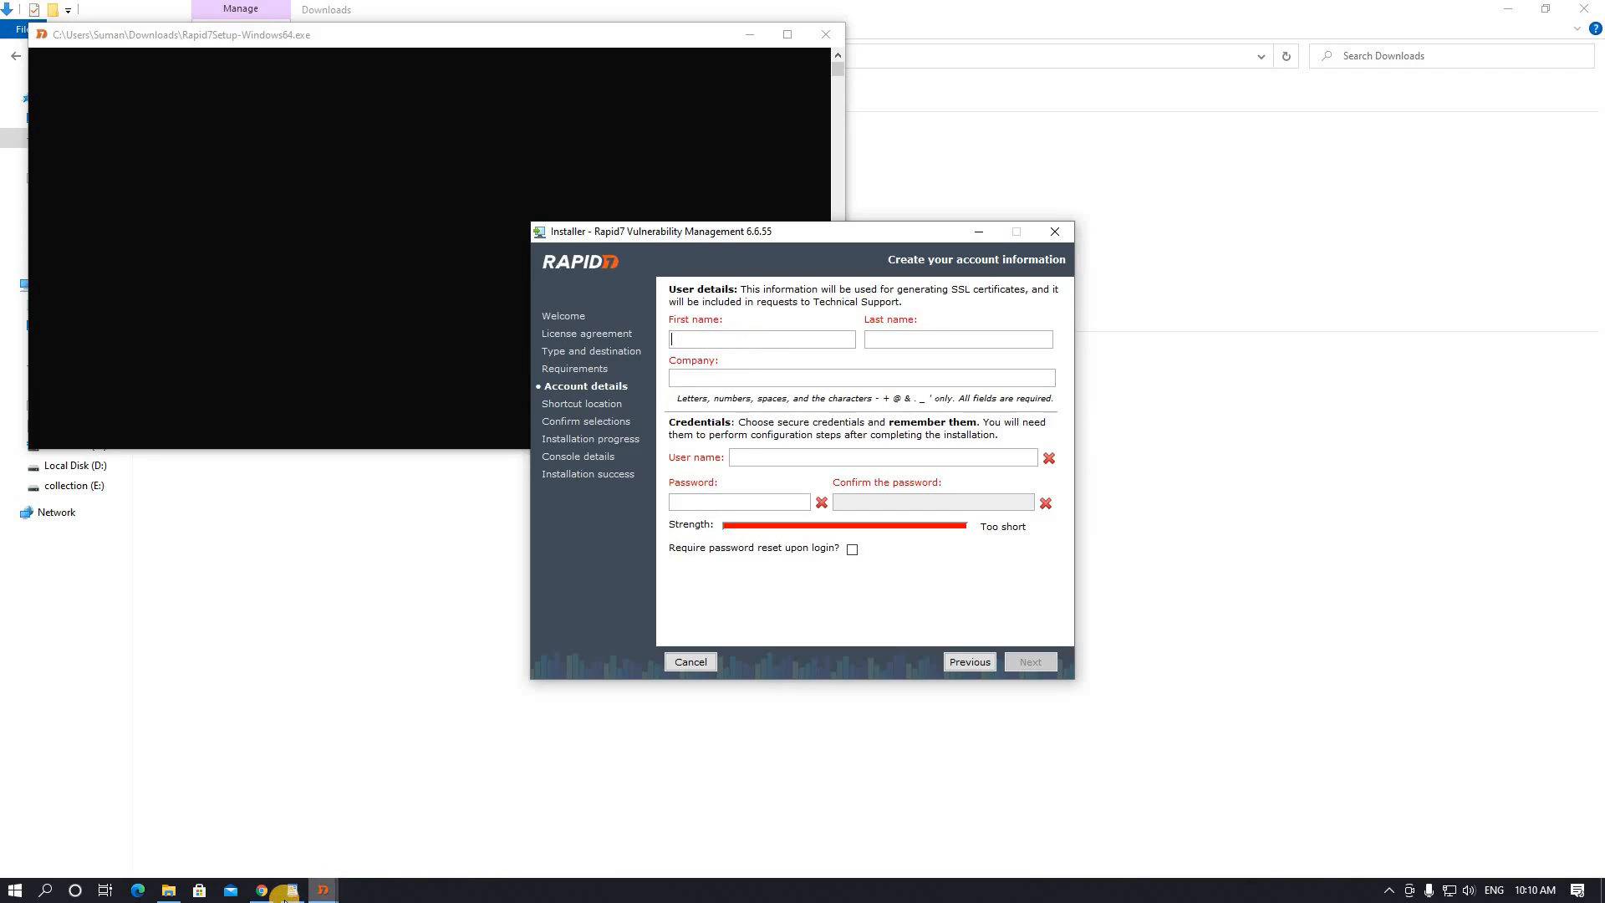
- Copy the product key from the mail document, then enter user name admin and the matching password twice
left_click(284, 896)
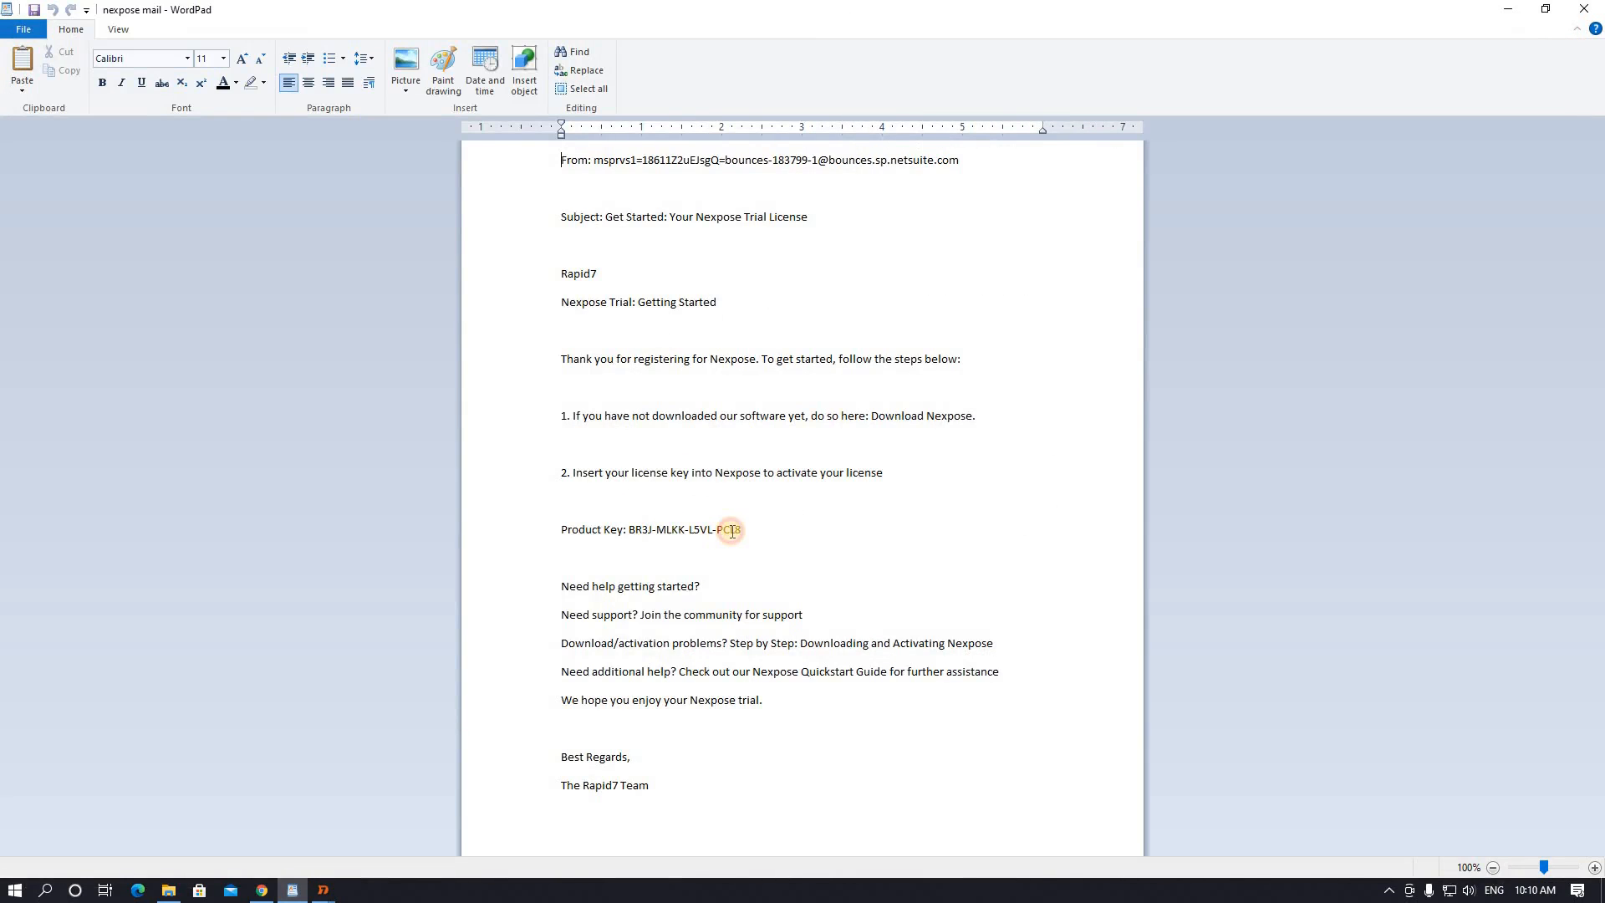
double_click(740, 531)
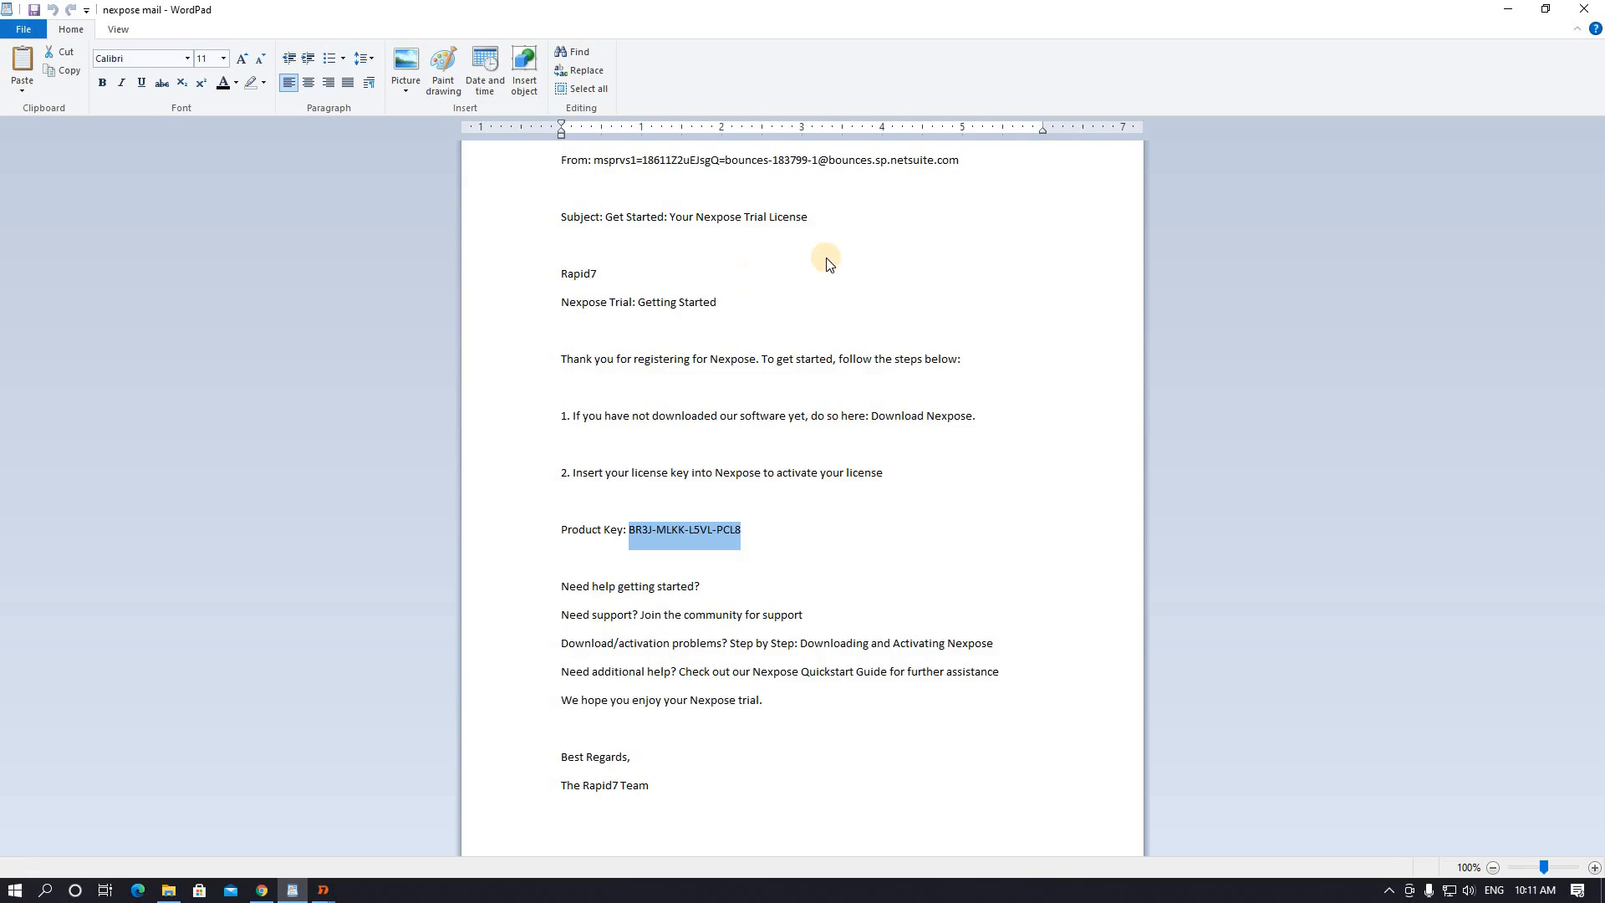
key("alt+Tab")
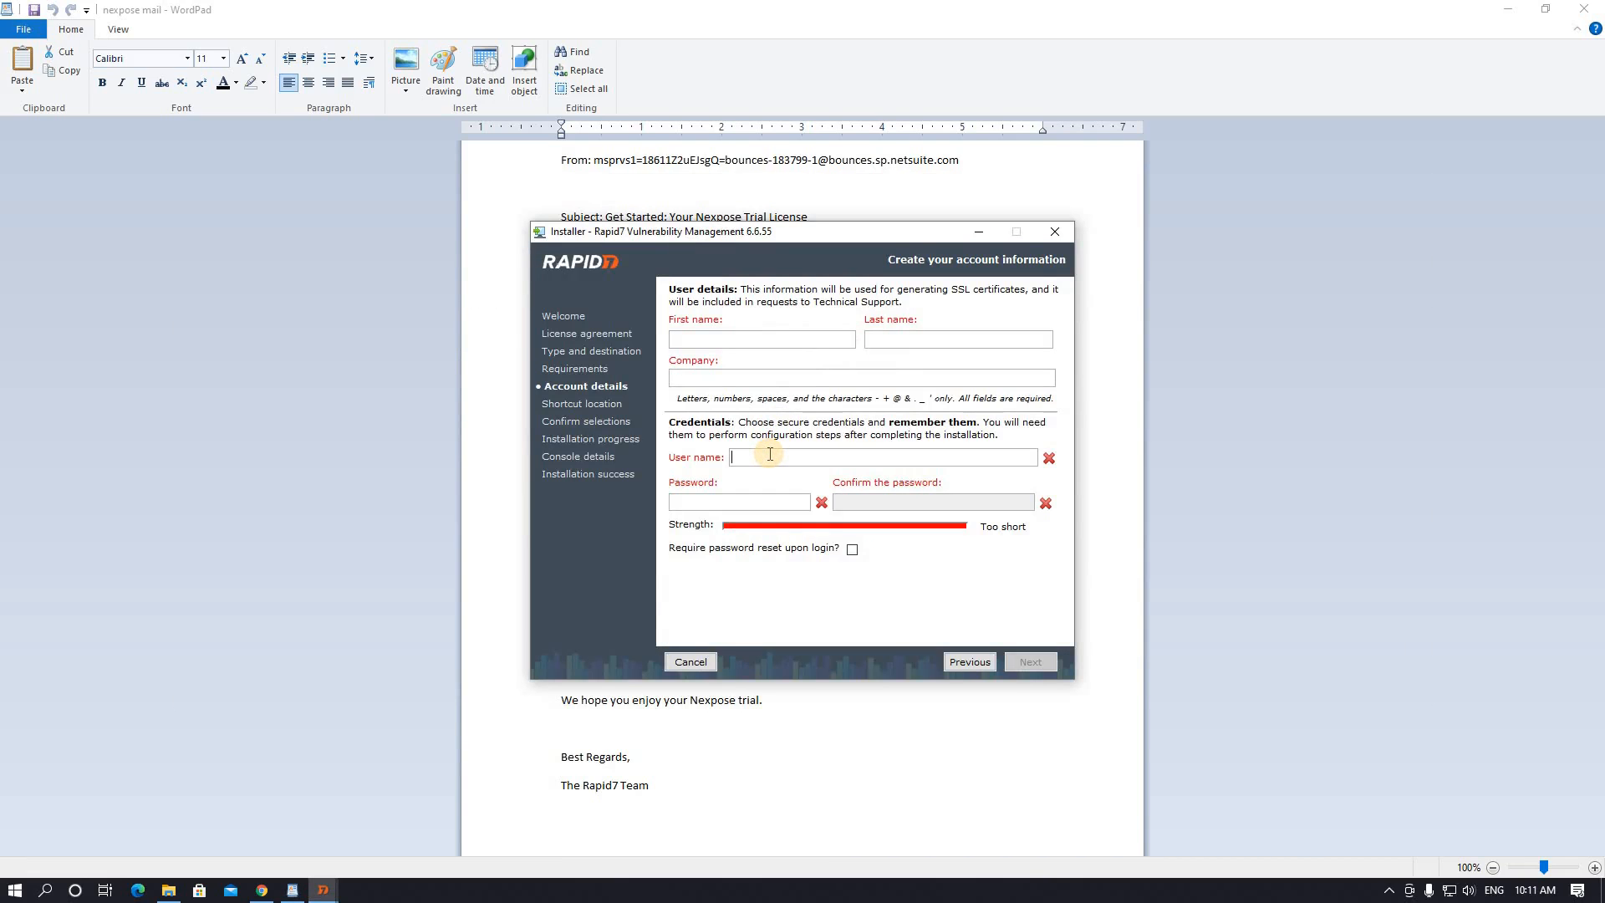
type("admin")
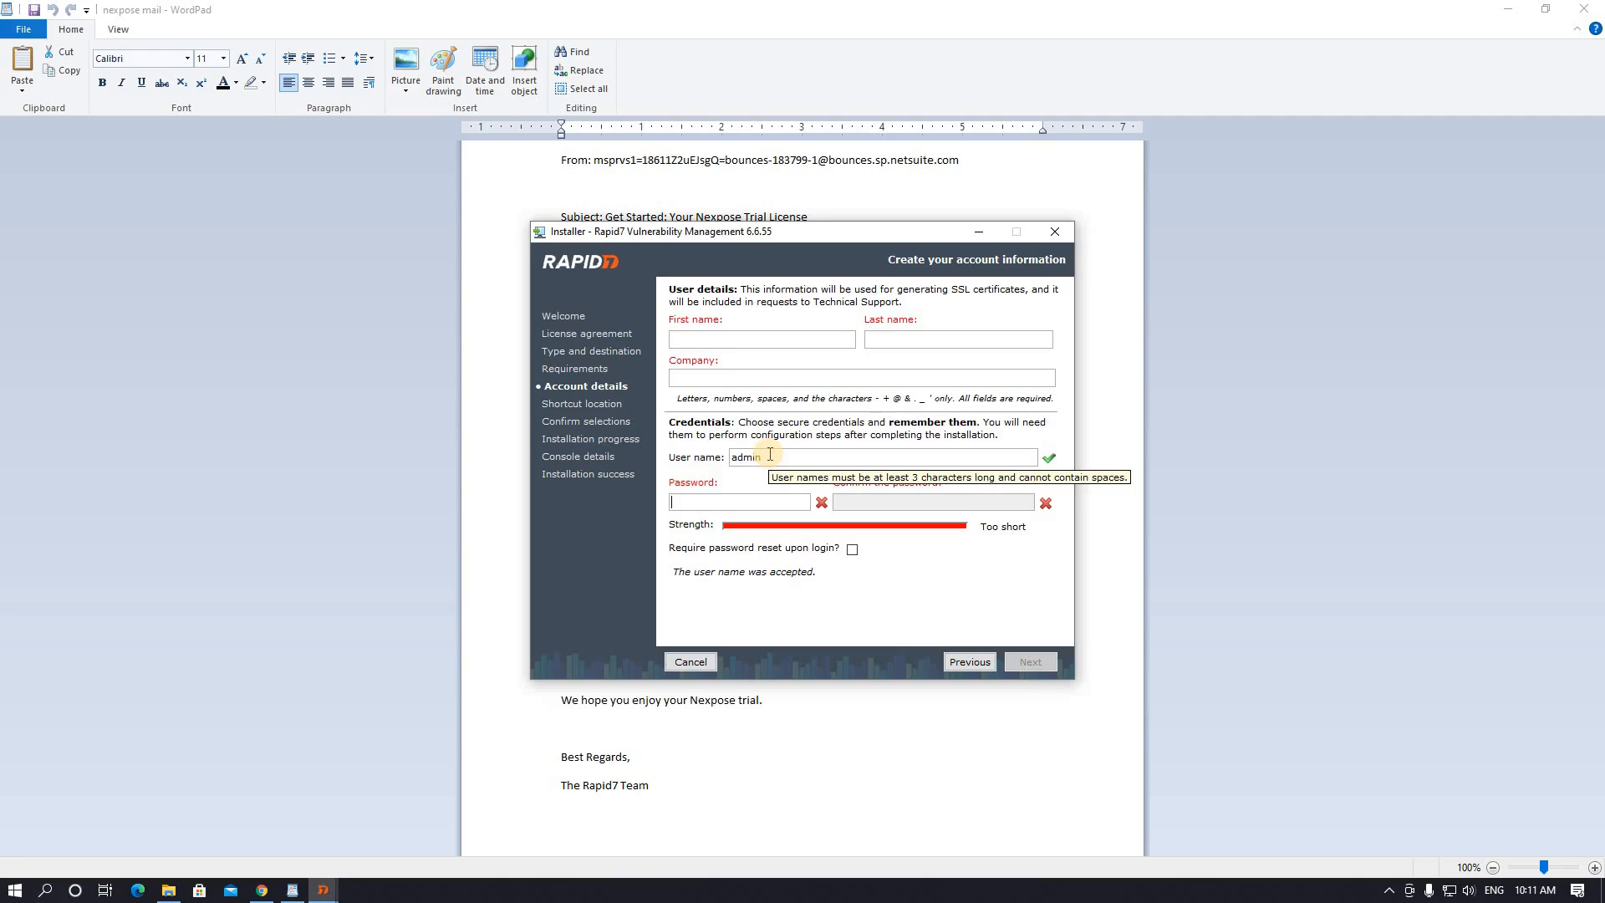
type("ad")
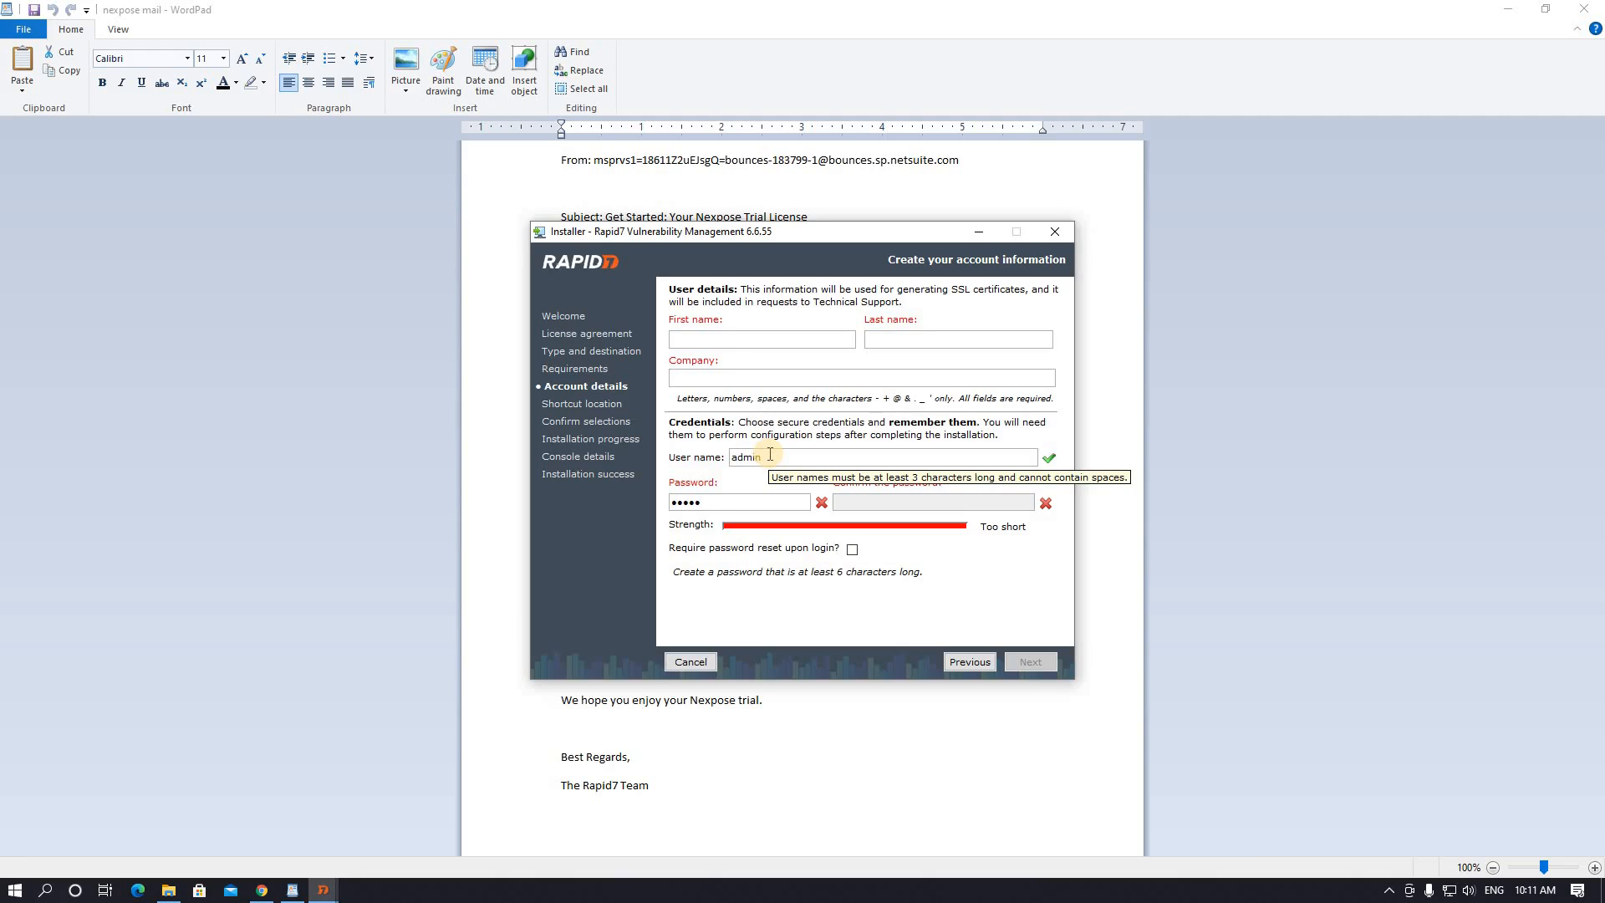
type("min1")
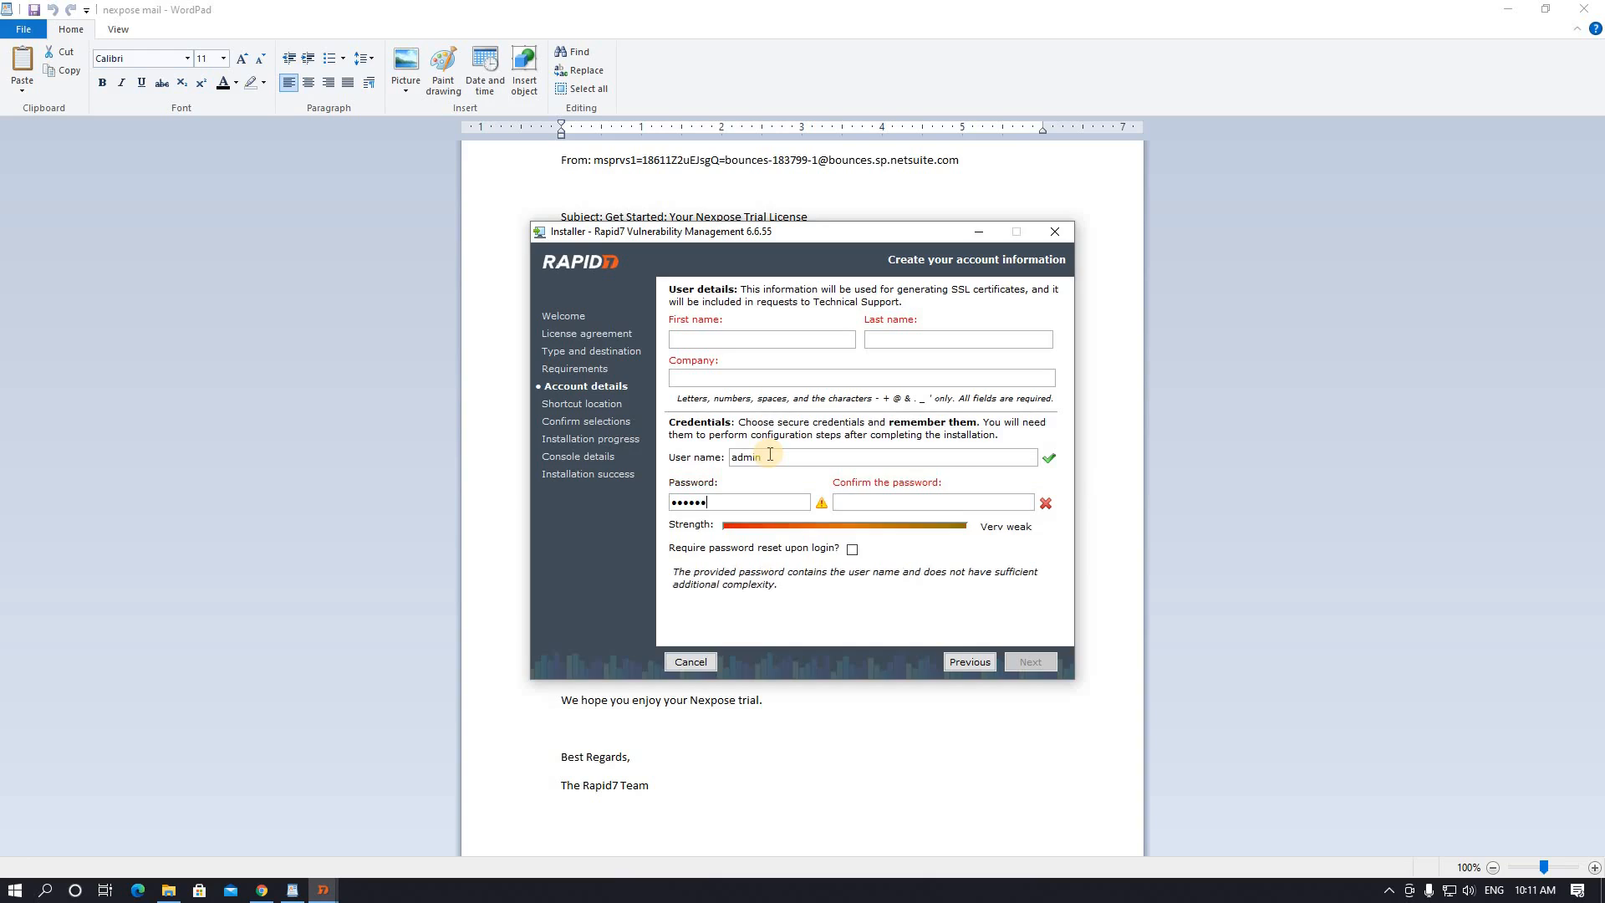
type("23!")
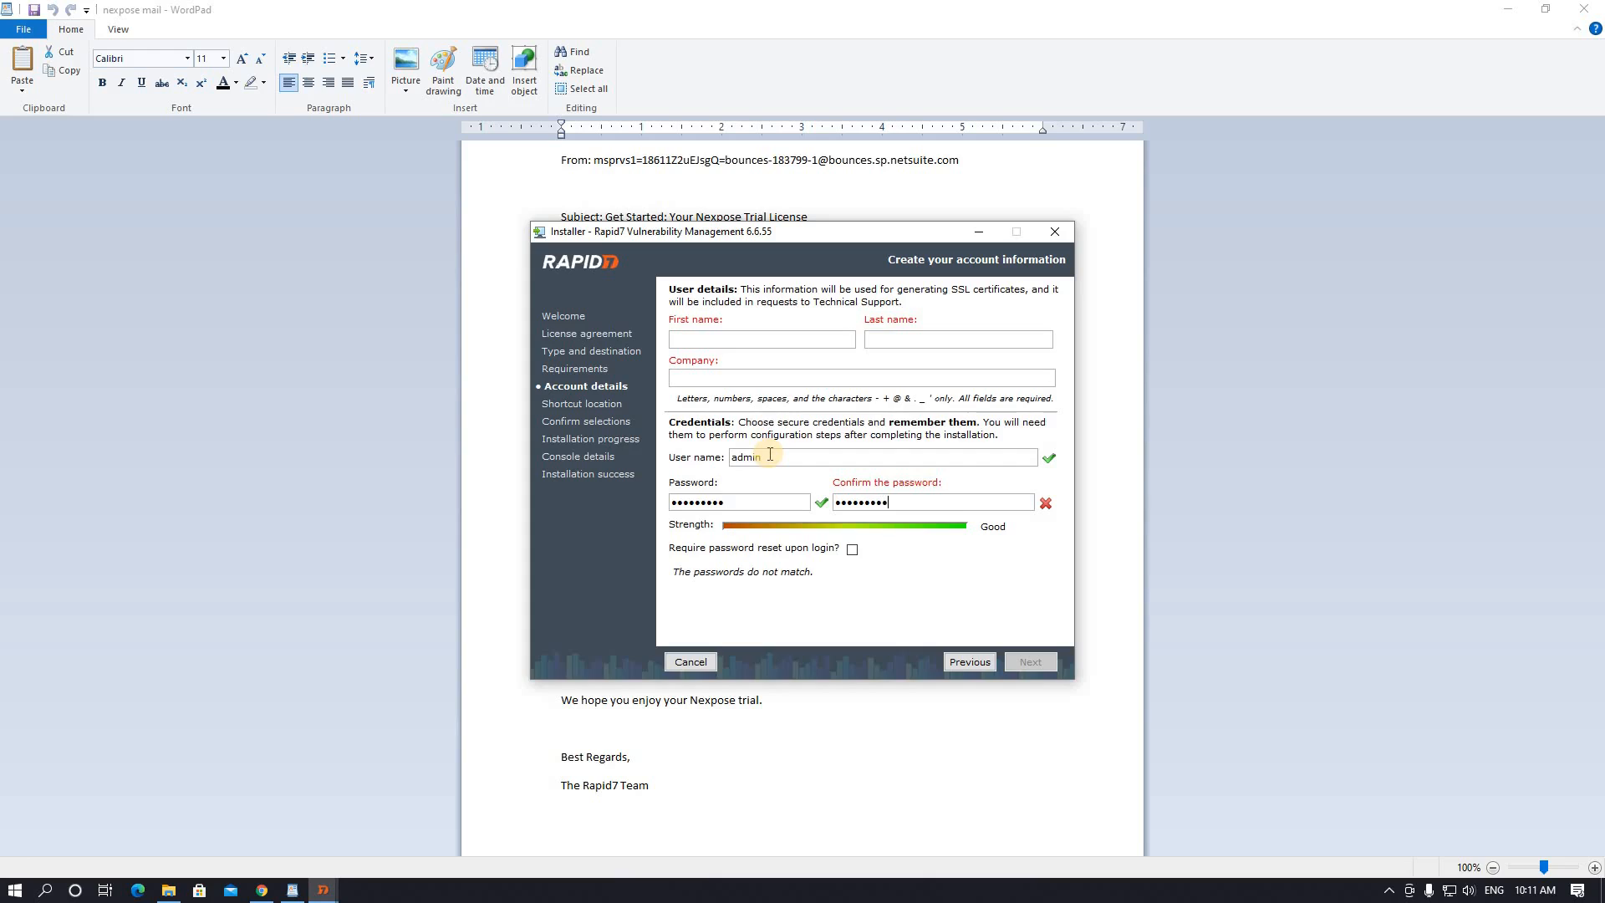
key("ctrl+a")
type("admin123!")
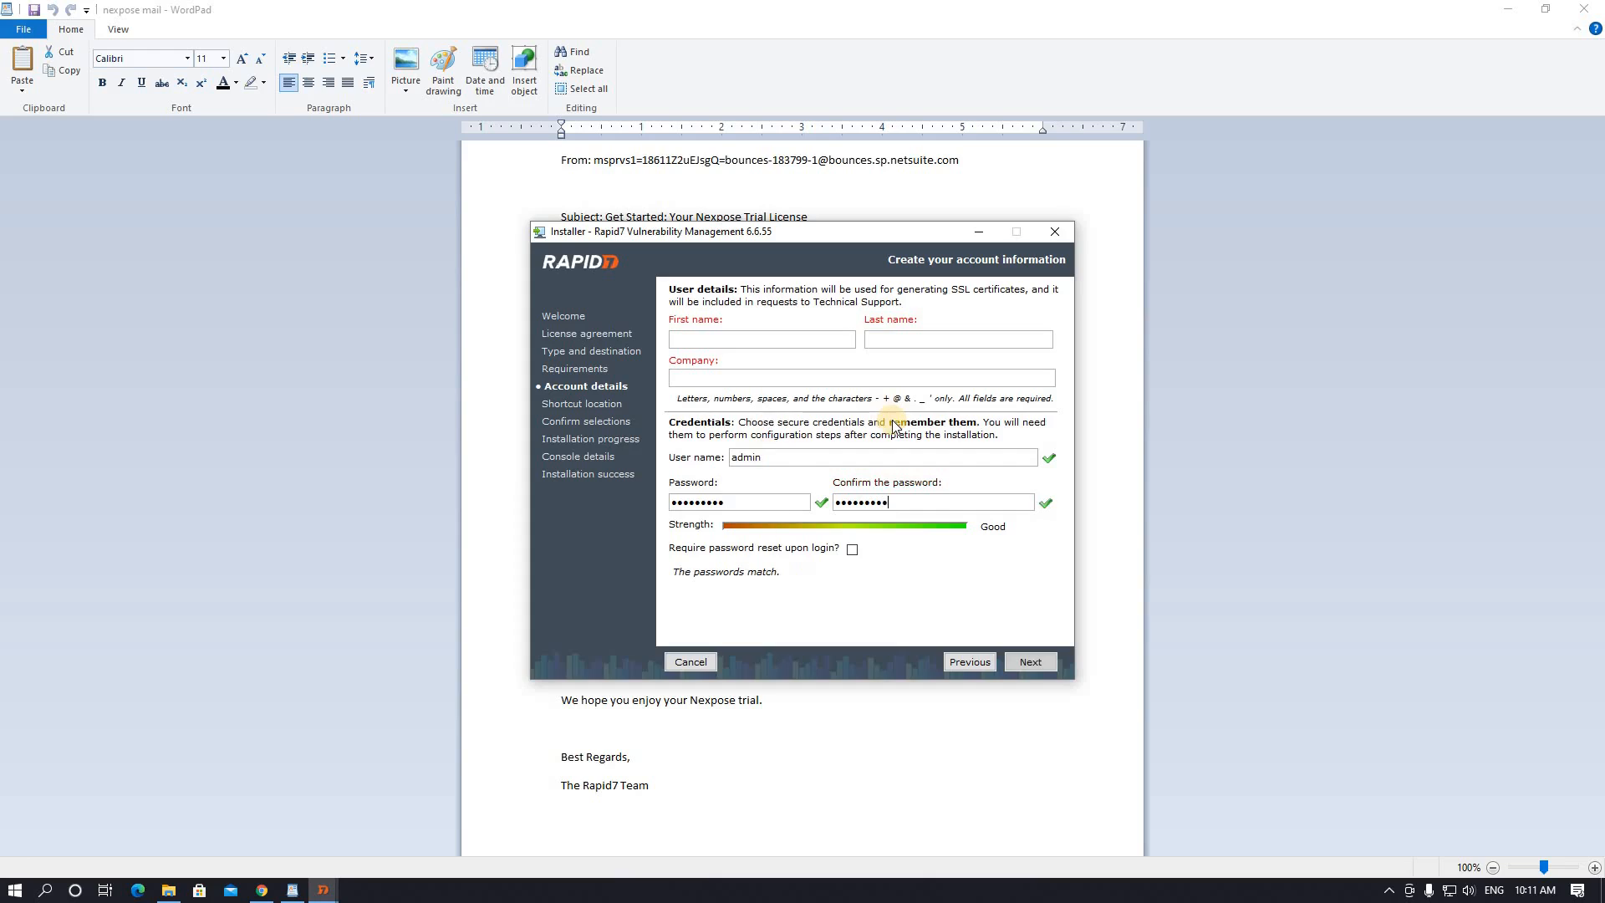
- Fill in the first name, last name and company name, then submit the account details
left_click(744, 337)
type("ixl")
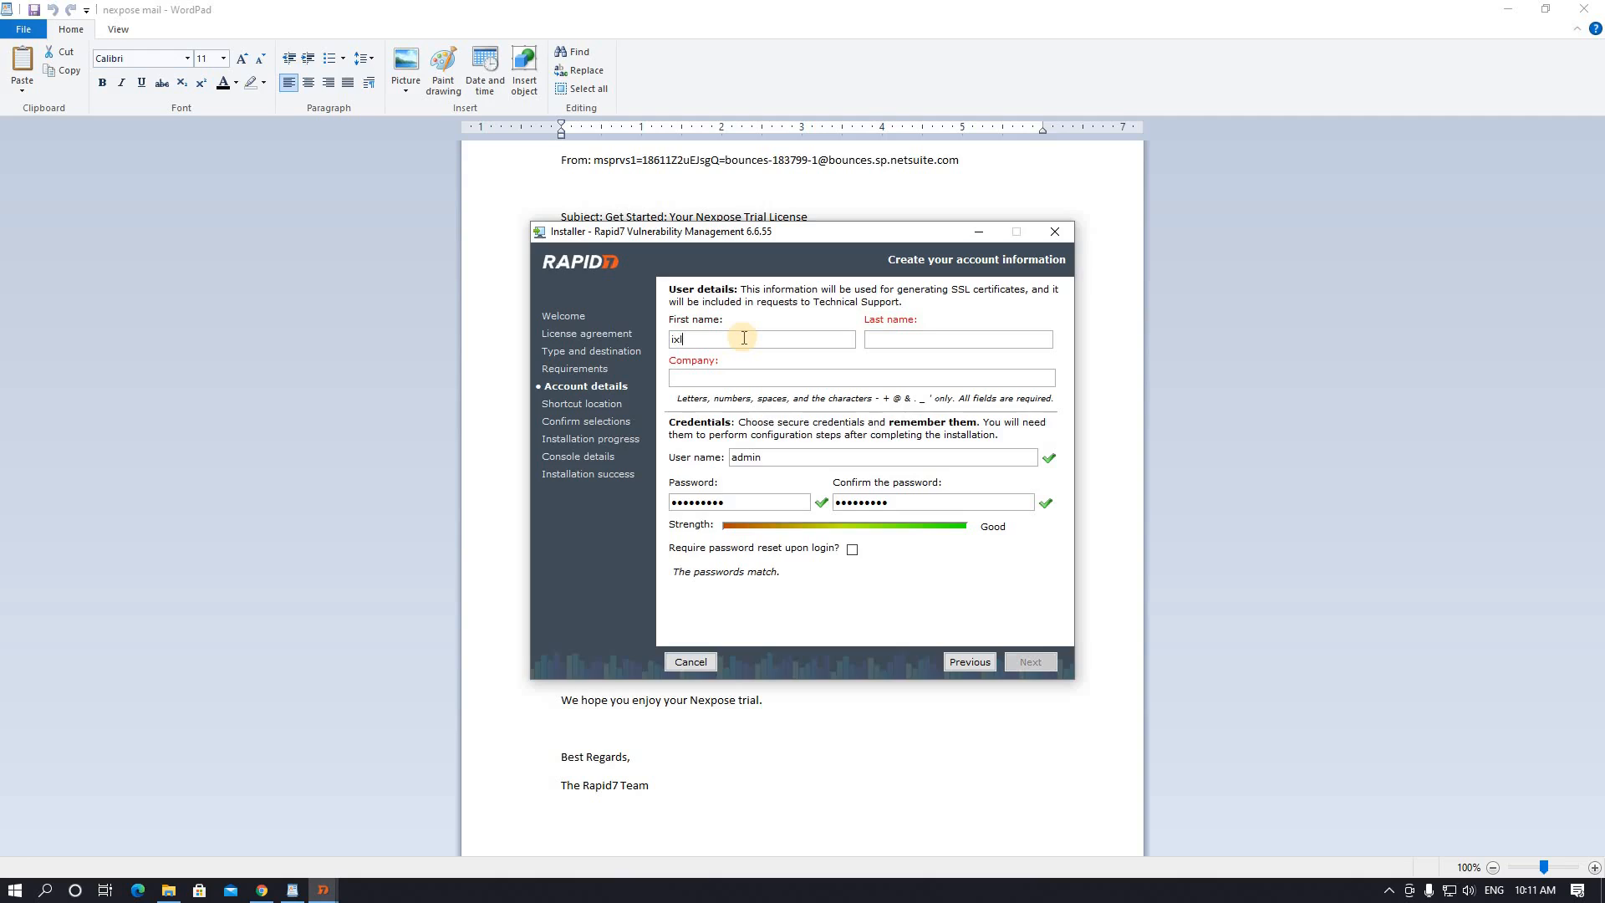
key("Tab")
type("sa")
key("Tab")
type("ixl")
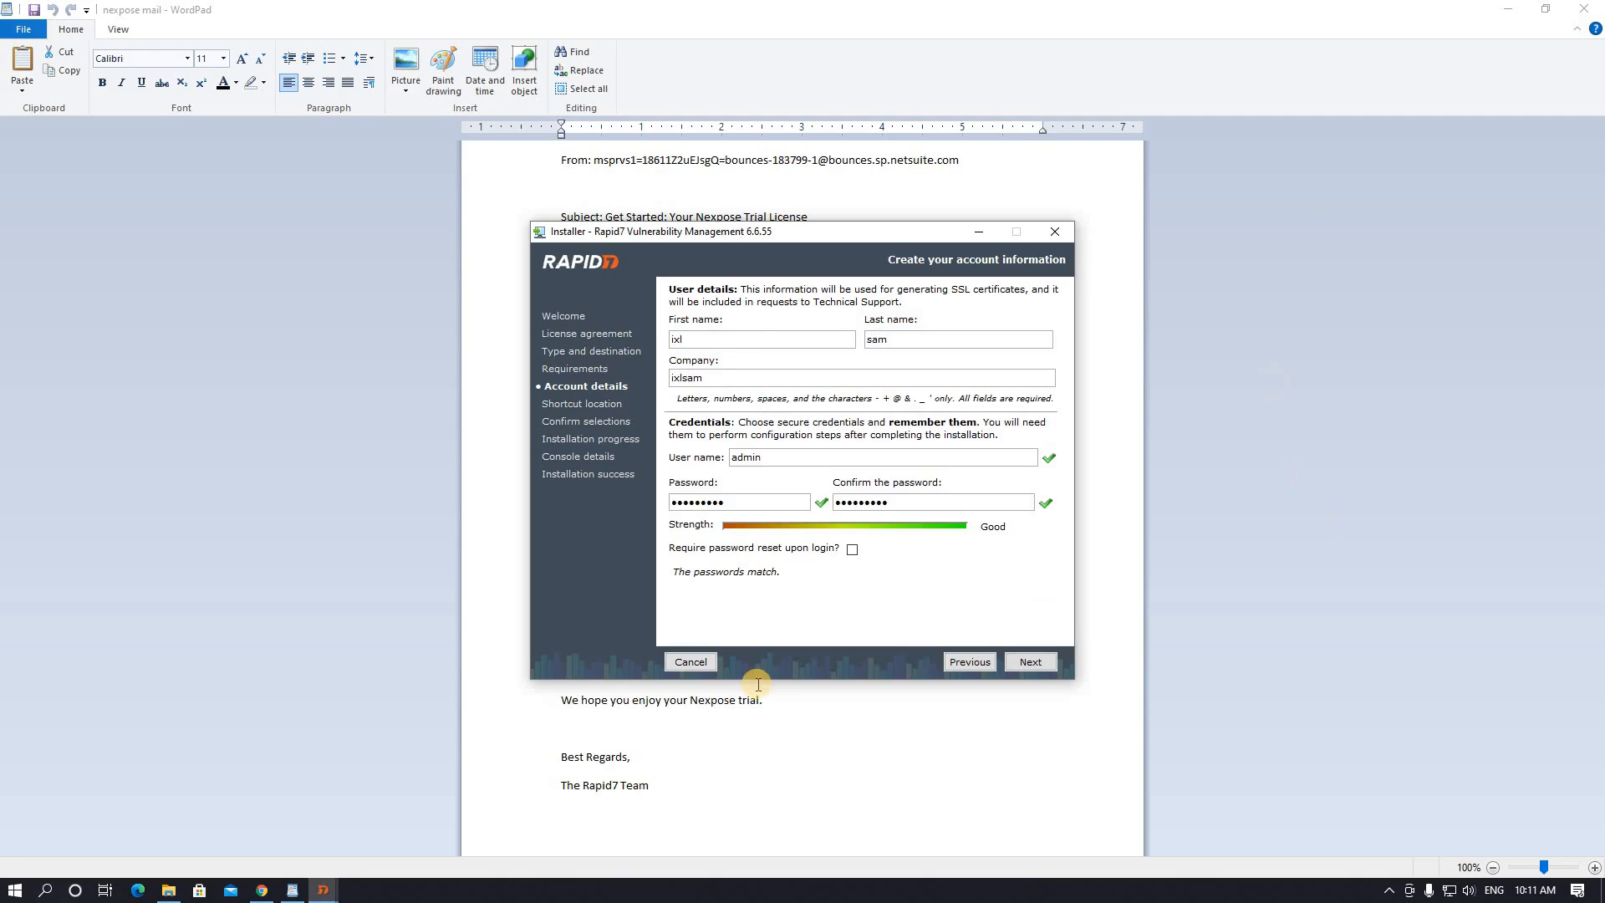
left_click(1031, 662)
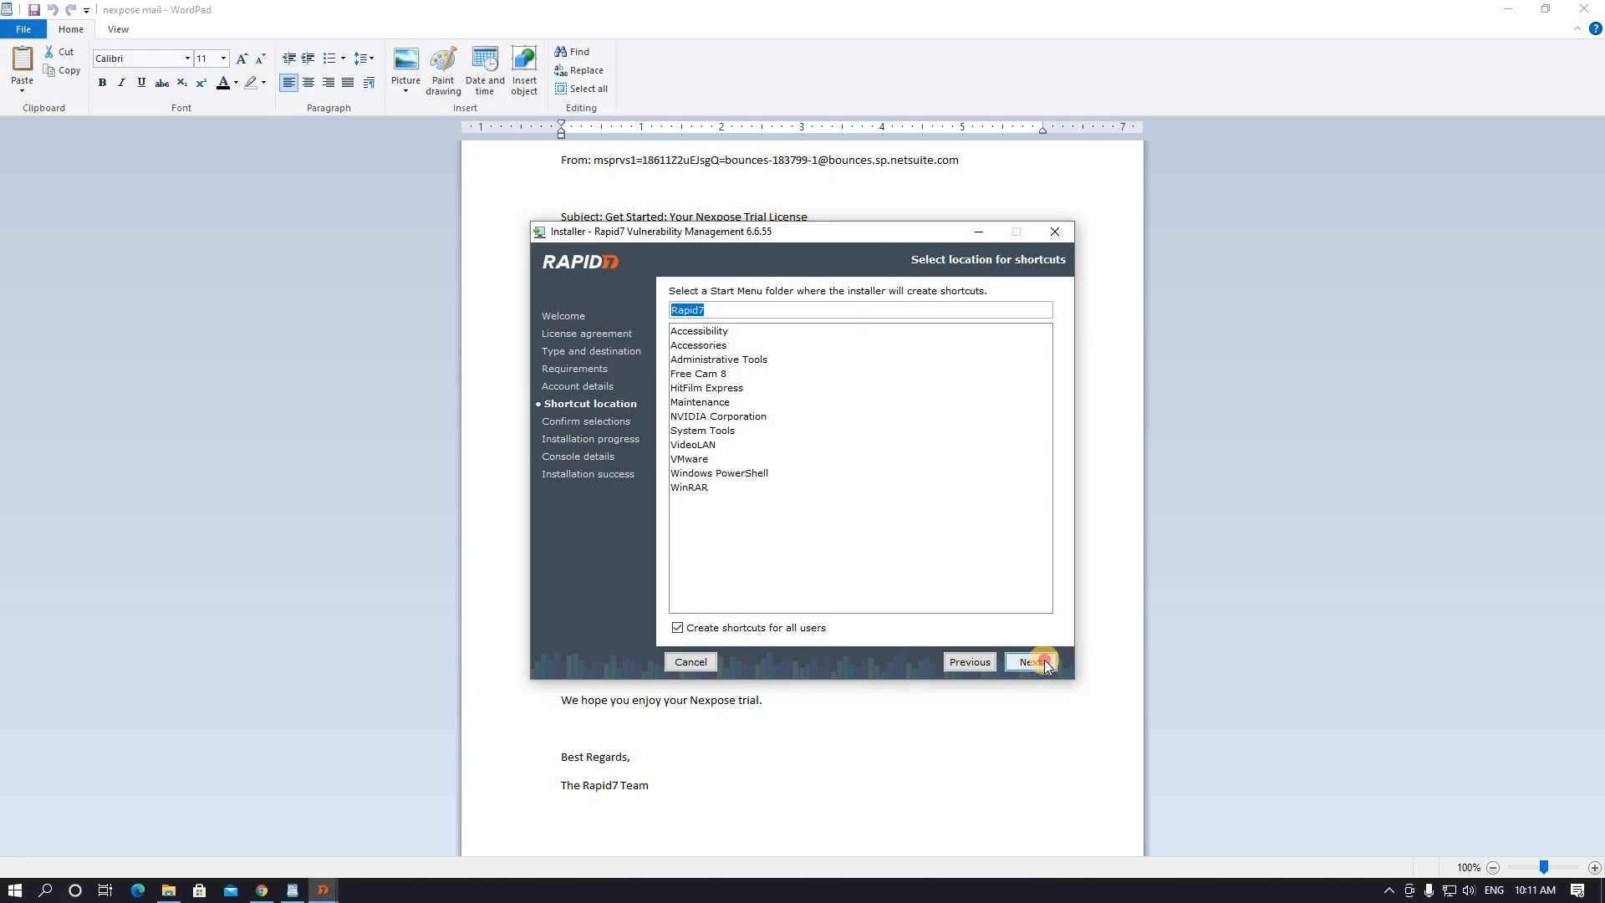
- Keep the default shortcut folder and confirm the selections to start installing
left_click(1045, 660)
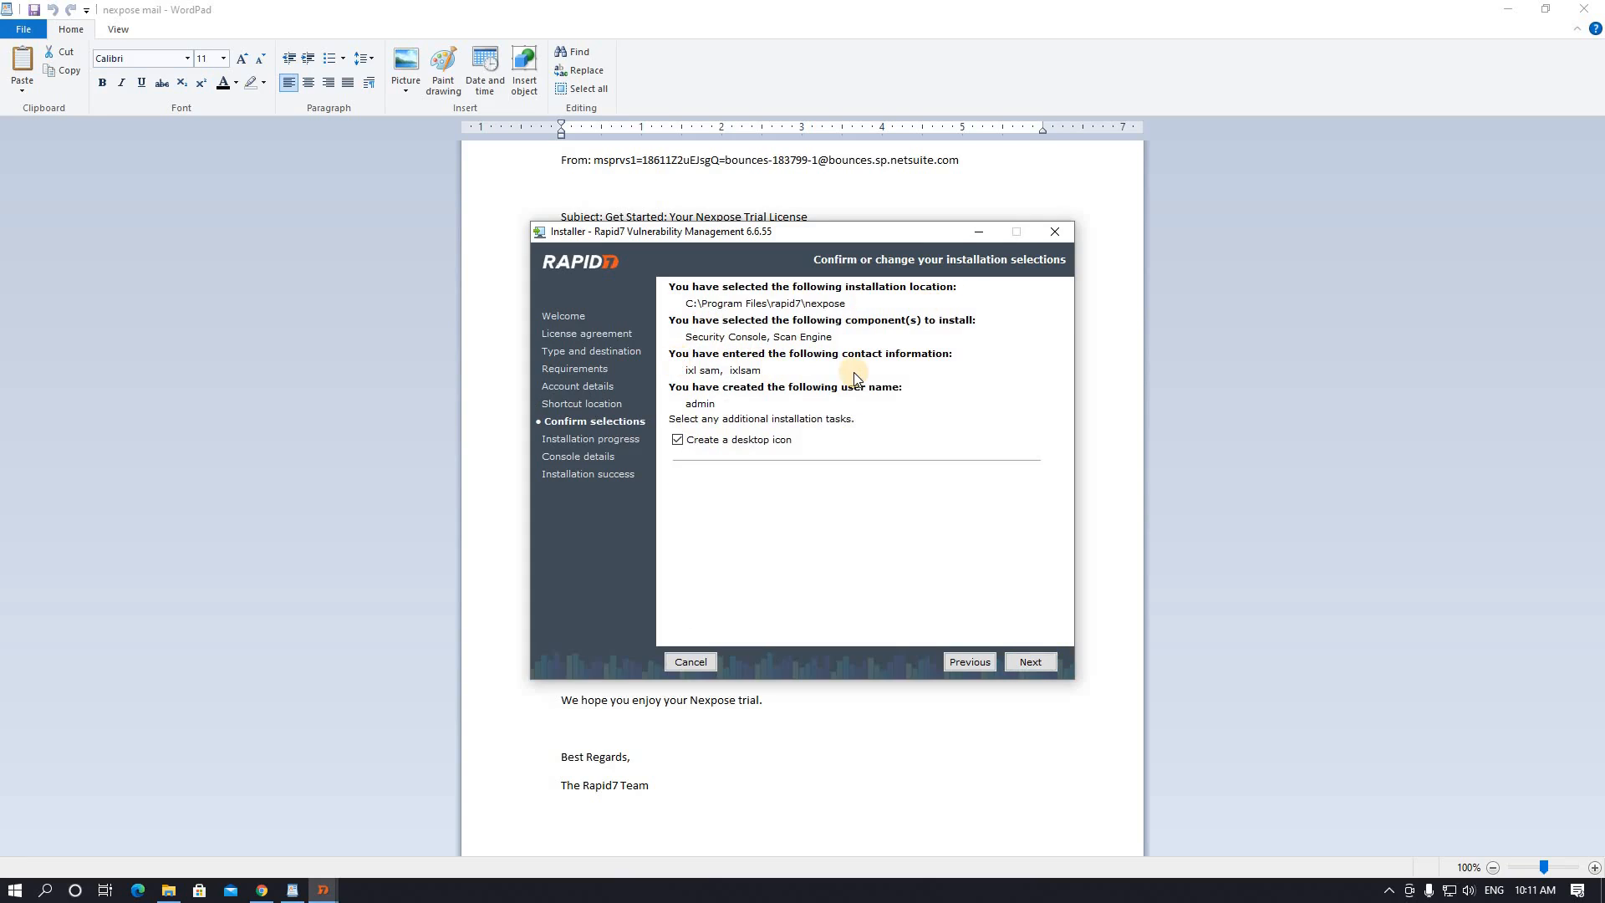
left_click(1030, 661)
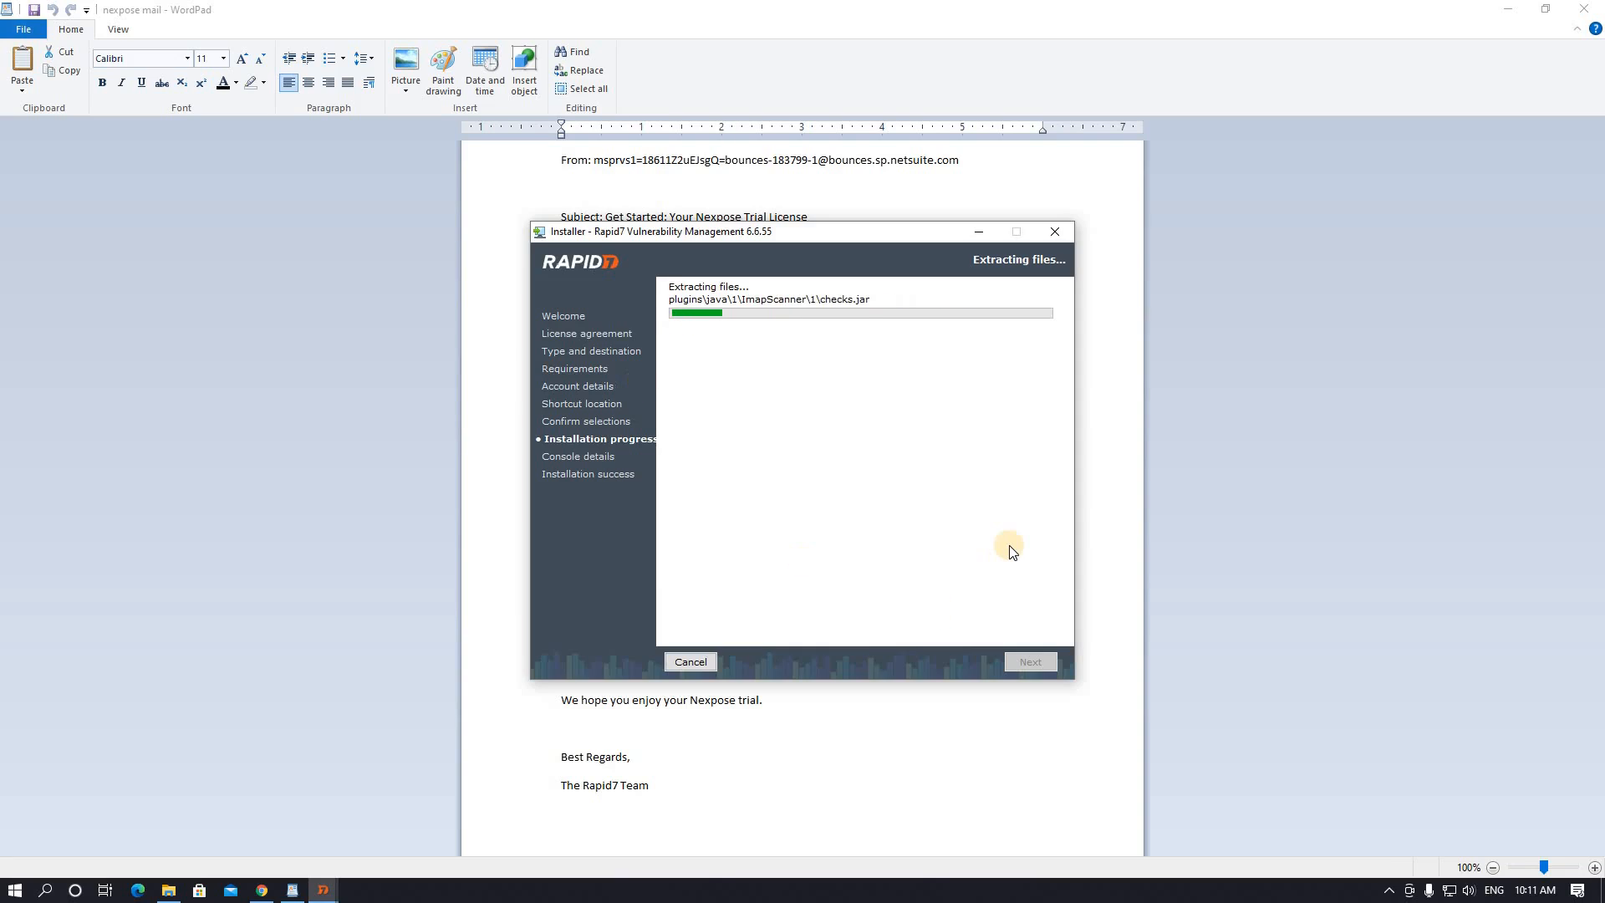
left_click(1091, 494)
- Reselect the product key in the nexpose mail, then minimize WordPad to reveal the finished installer
left_click(675, 553)
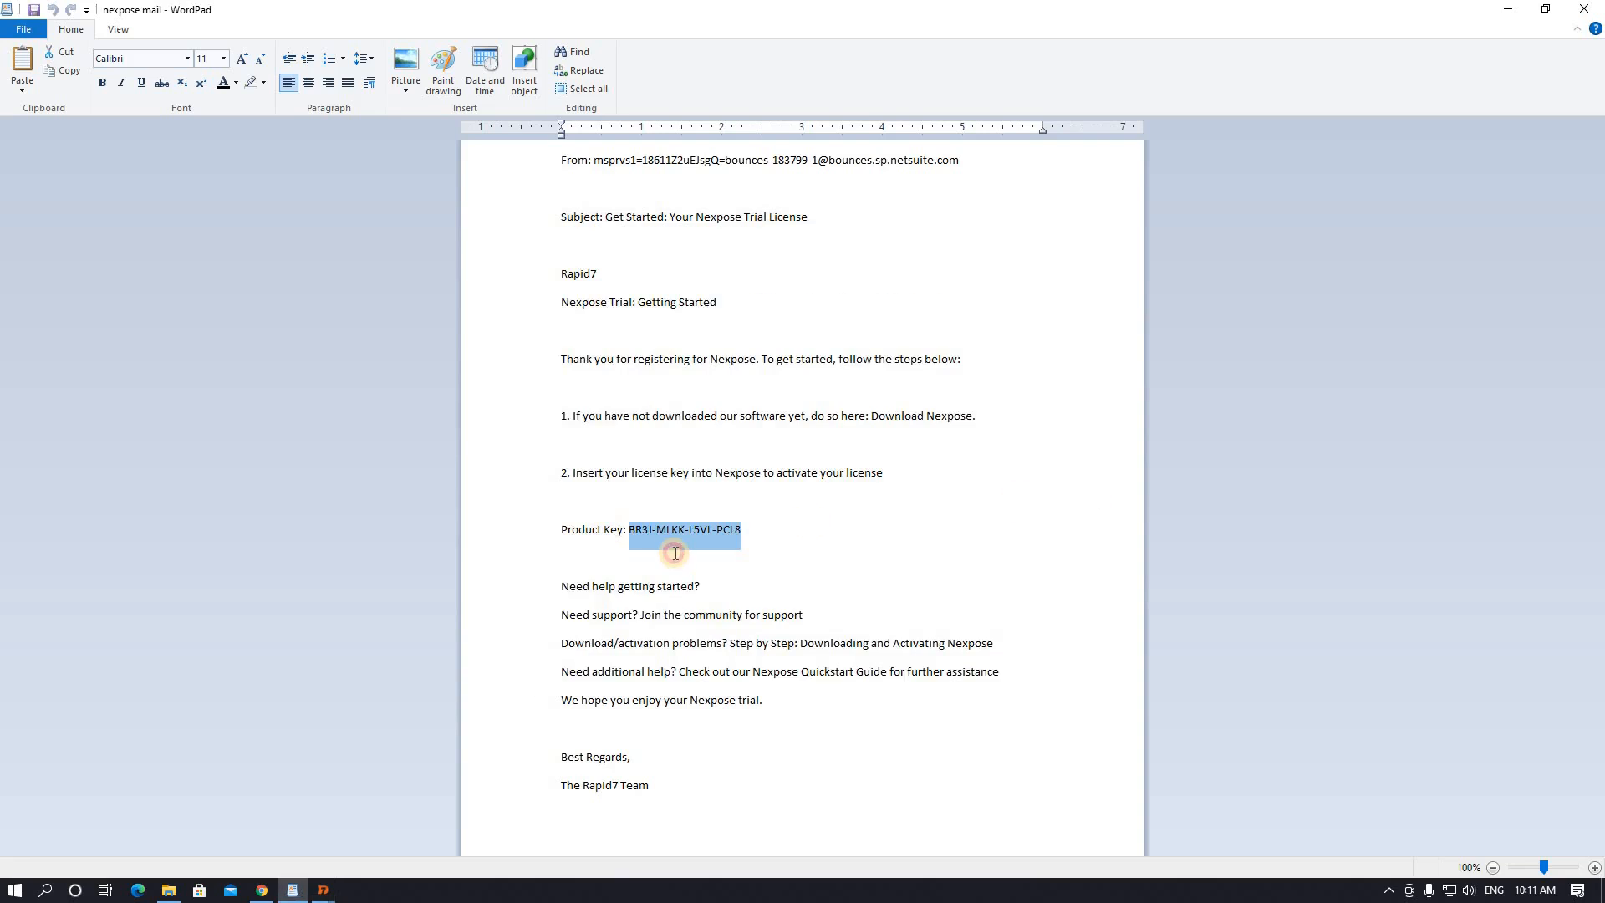
left_click_drag(632, 530, 736, 535)
left_click(1512, 10)
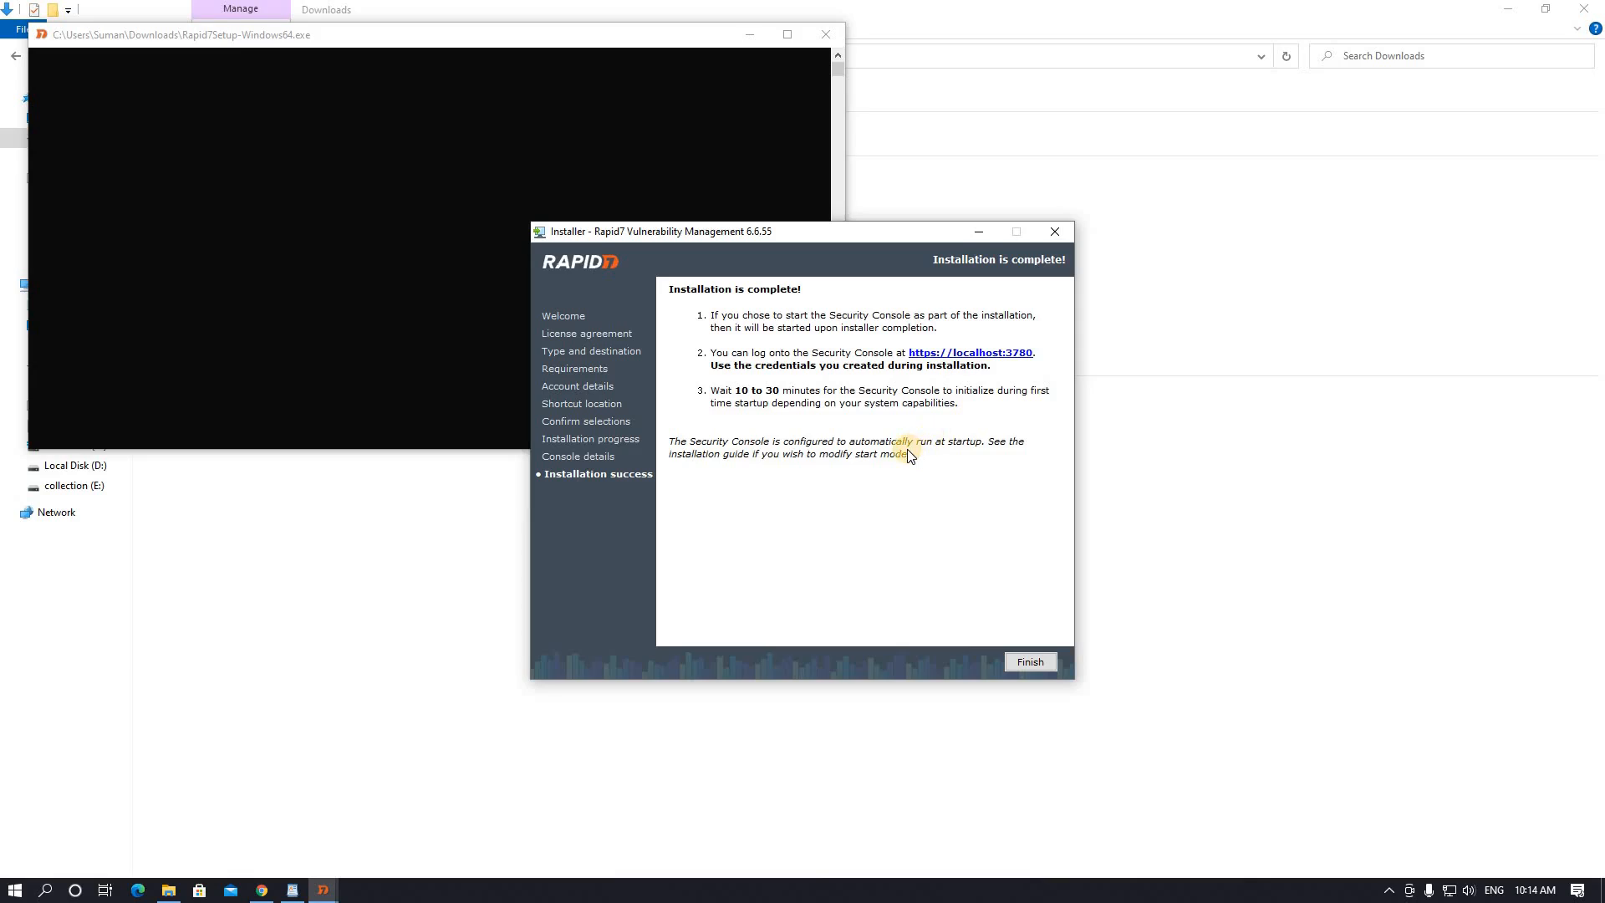
left_click(979, 355)
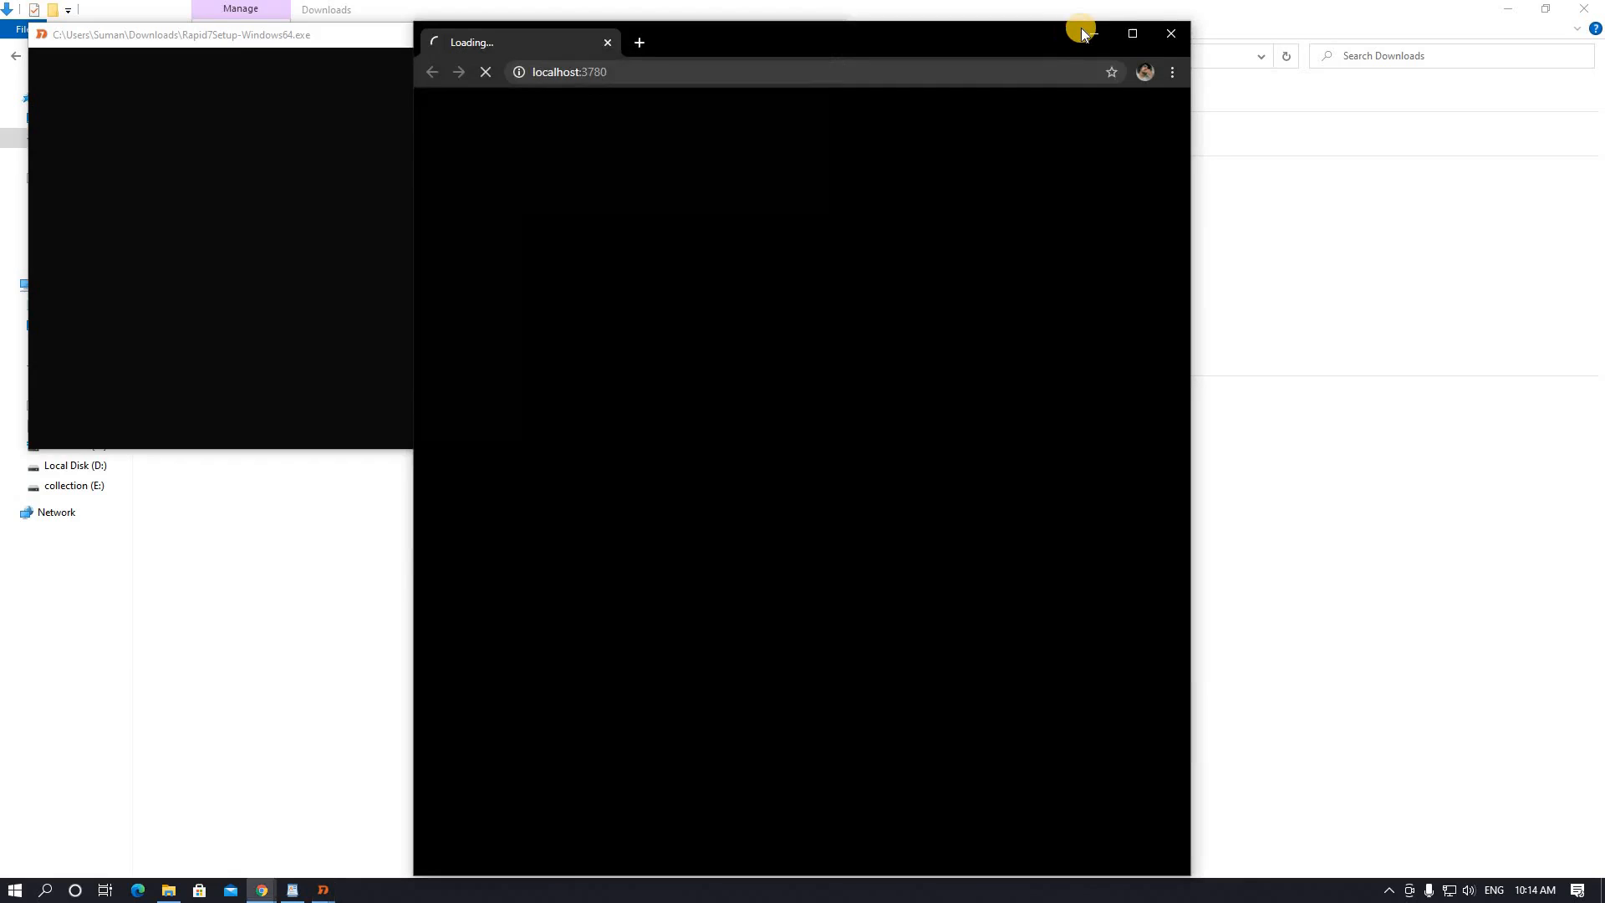
left_click(1130, 32)
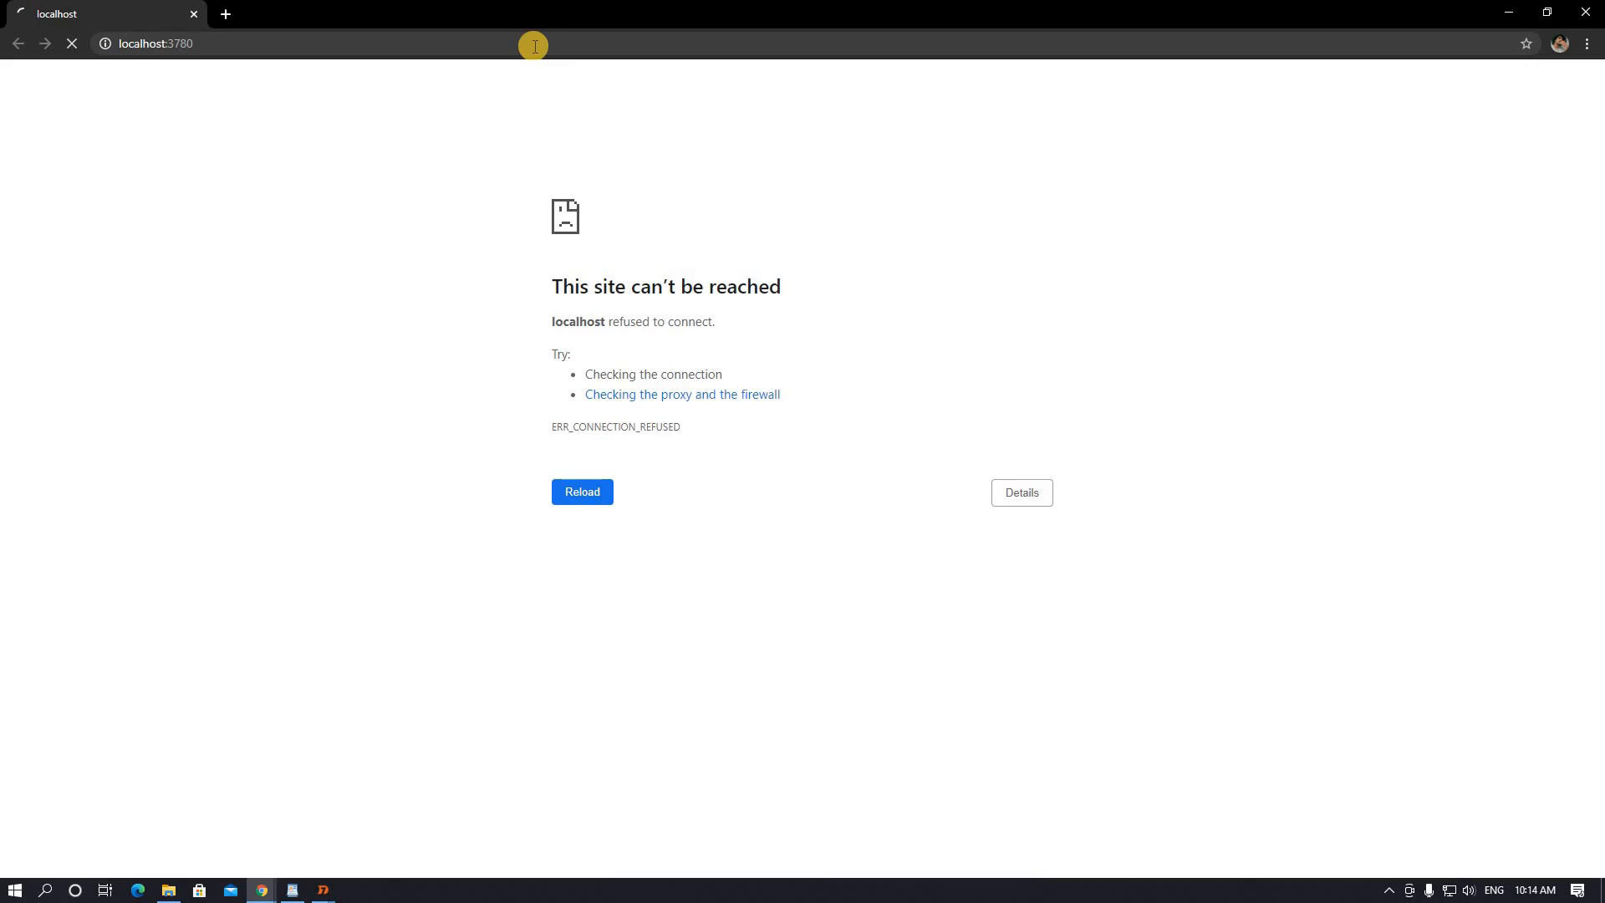
left_click(534, 46)
key("End")
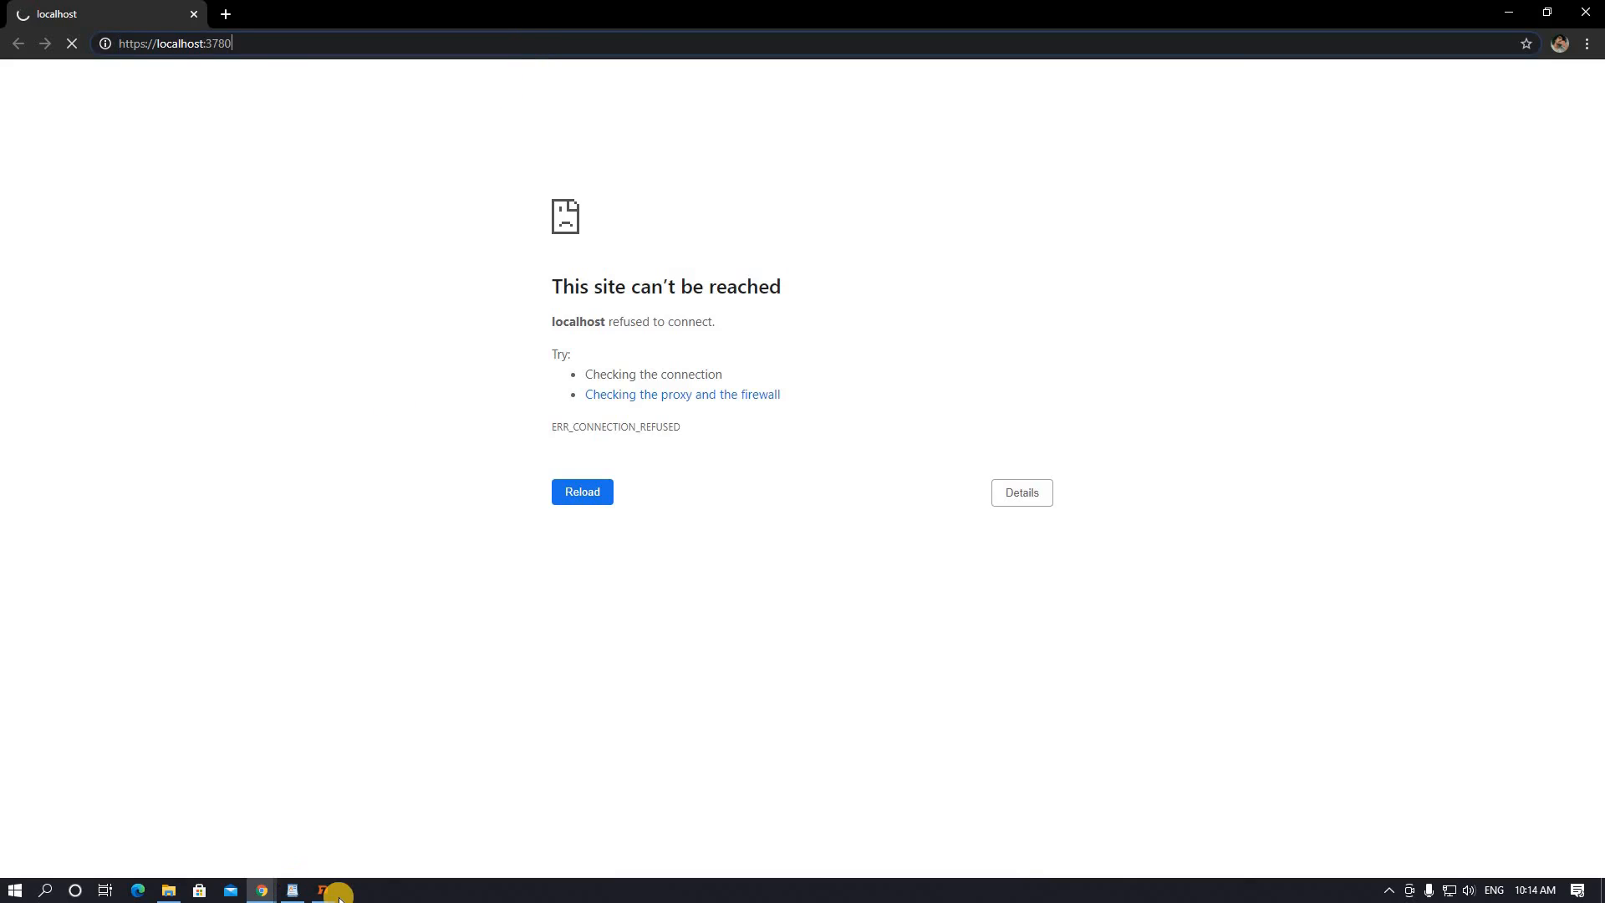
- Finish the installer and decline restarting the computer now
left_click(460, 821)
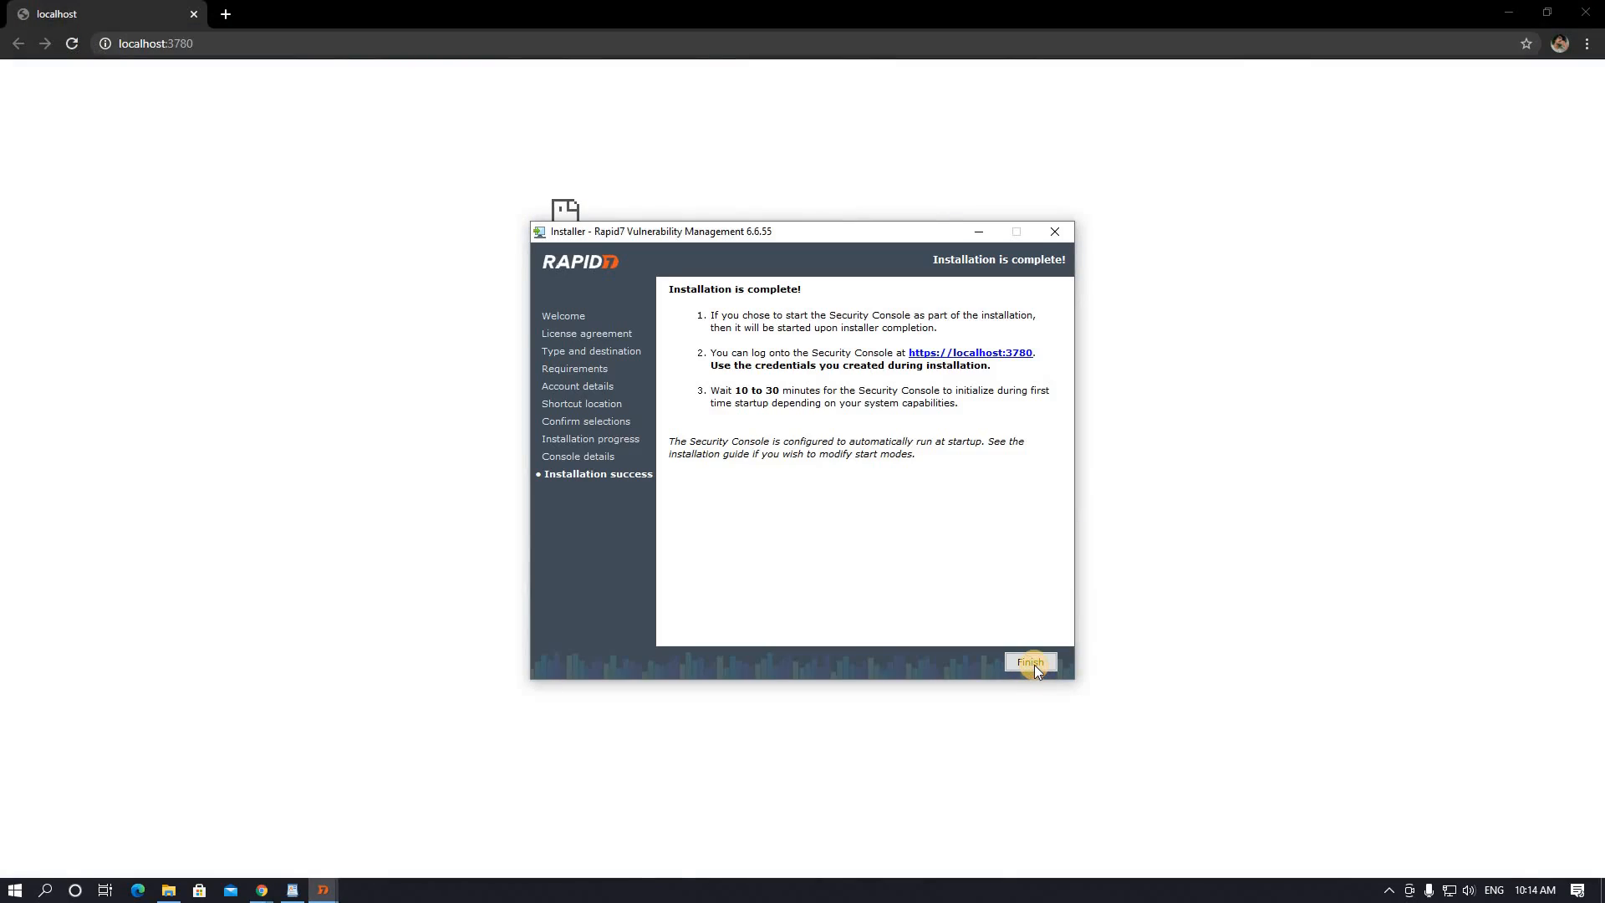
left_click(1033, 664)
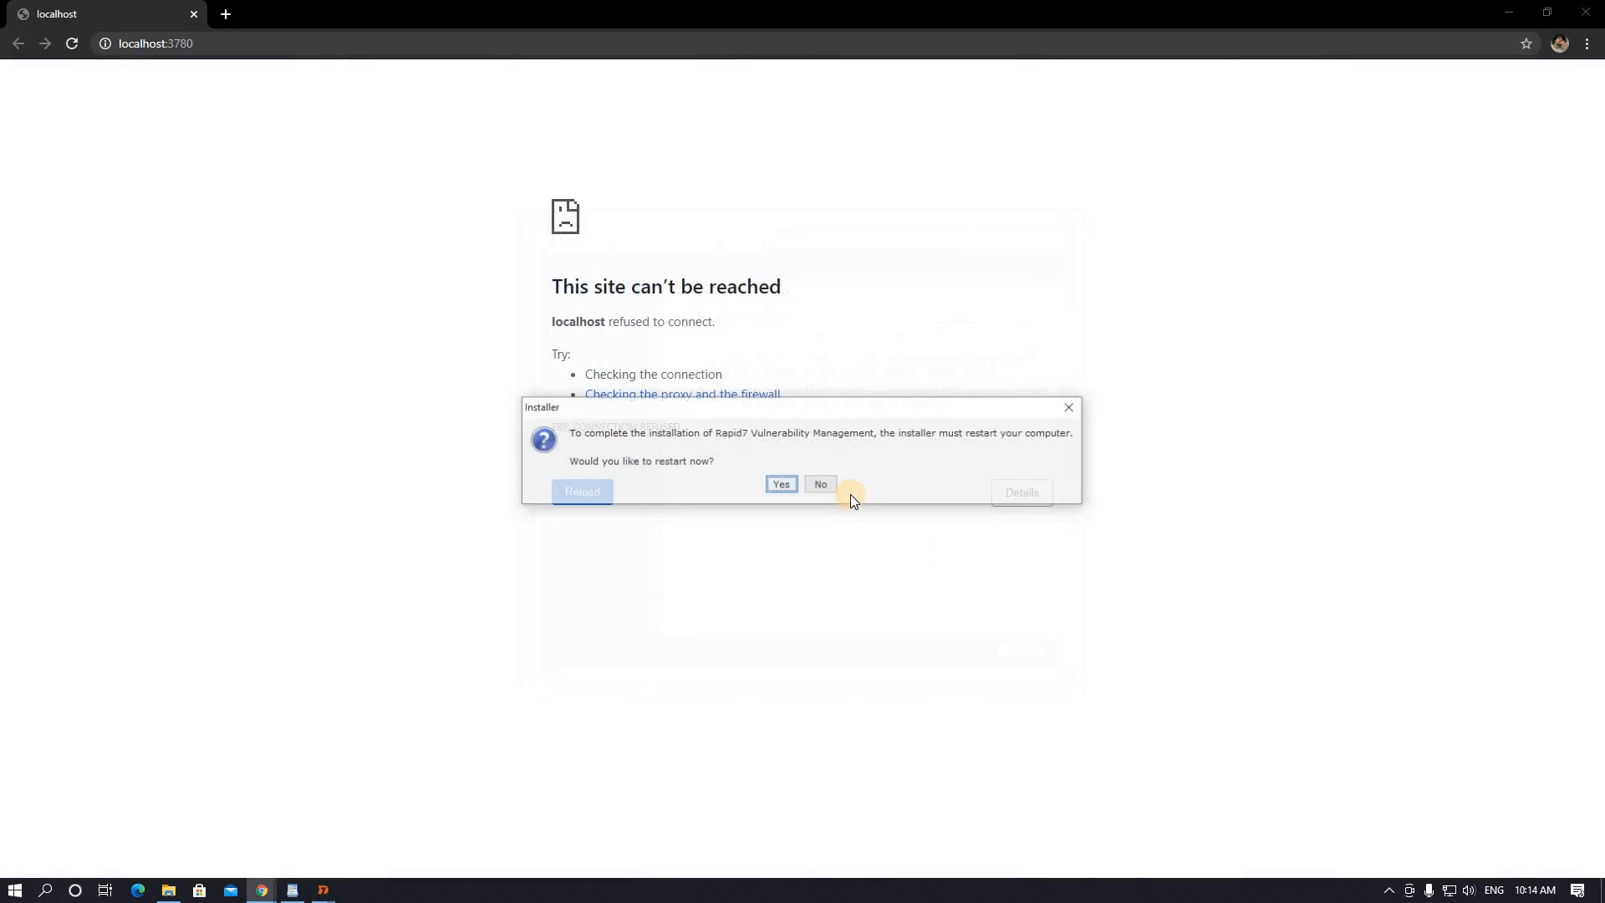
left_click(824, 485)
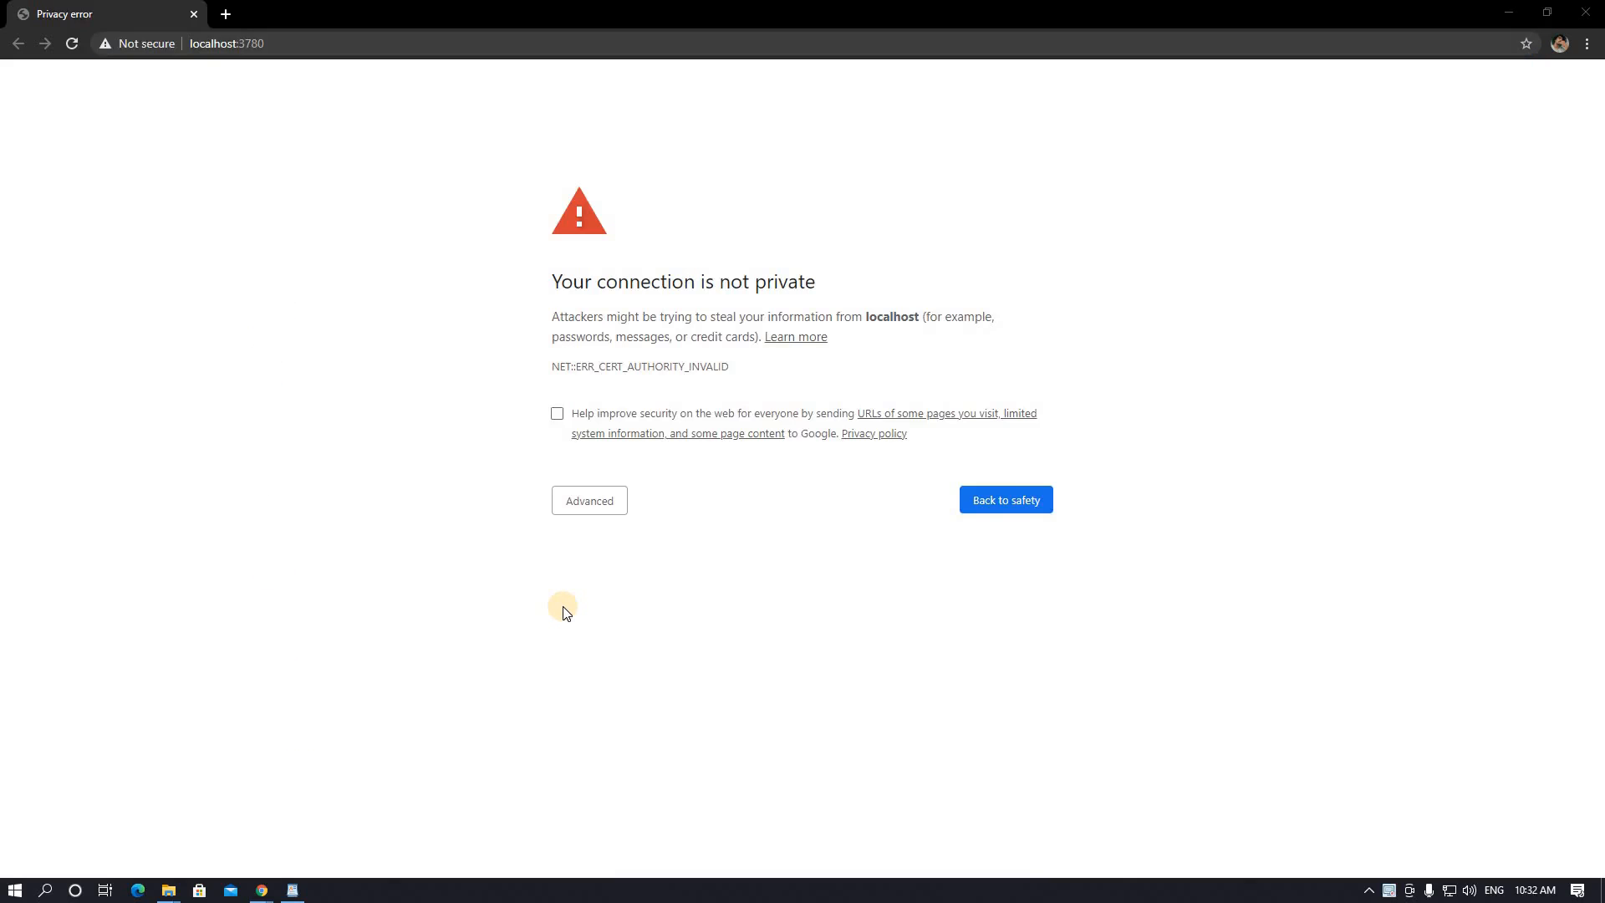
- Reload the Security Console page and proceed to localhost past the certificate warning
left_click(277, 46)
left_click(277, 46)
key("Return")
left_click(589, 501)
left_click(620, 631)
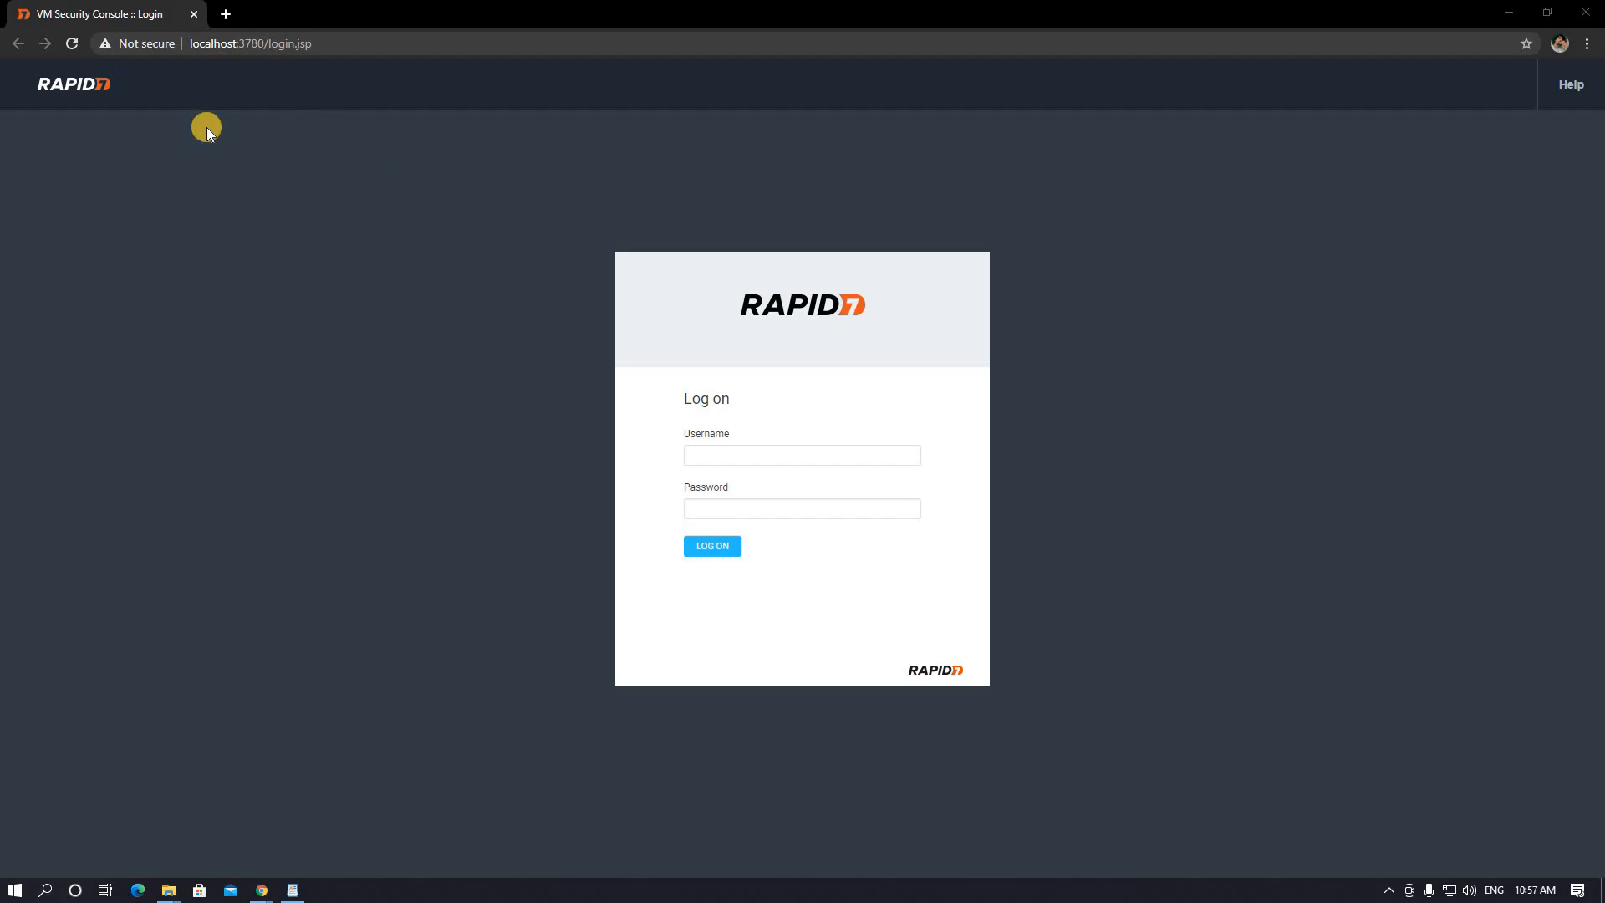
- Log on with user name admin and the account password; the console rejects it as invalid
left_click(763, 461)
type("admin")
key("Tab")
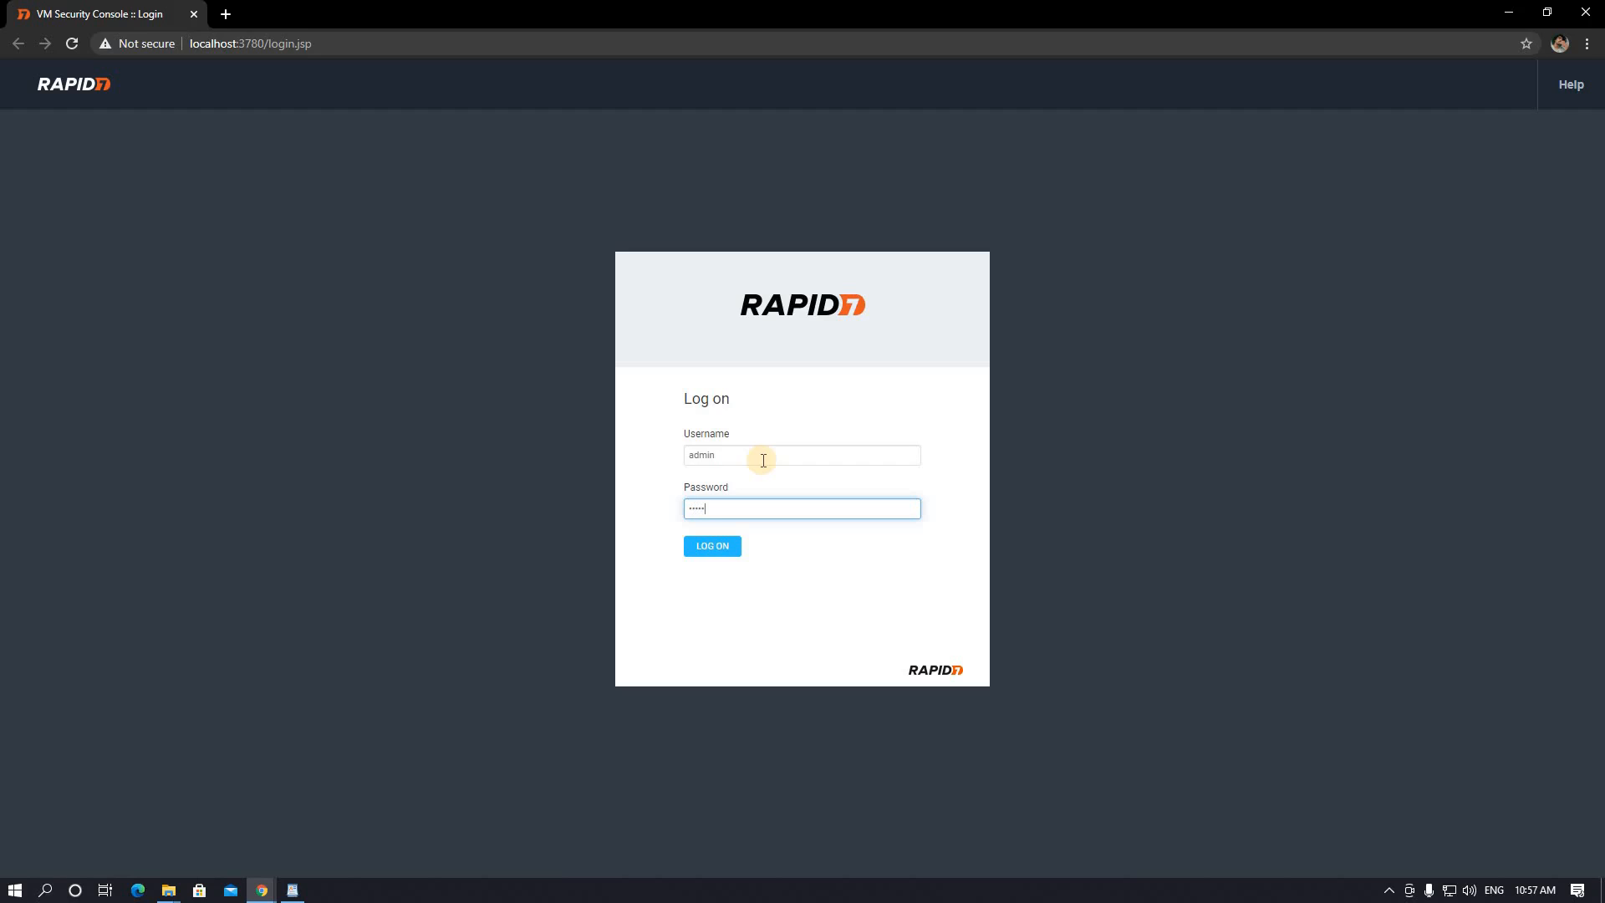
key("Return")
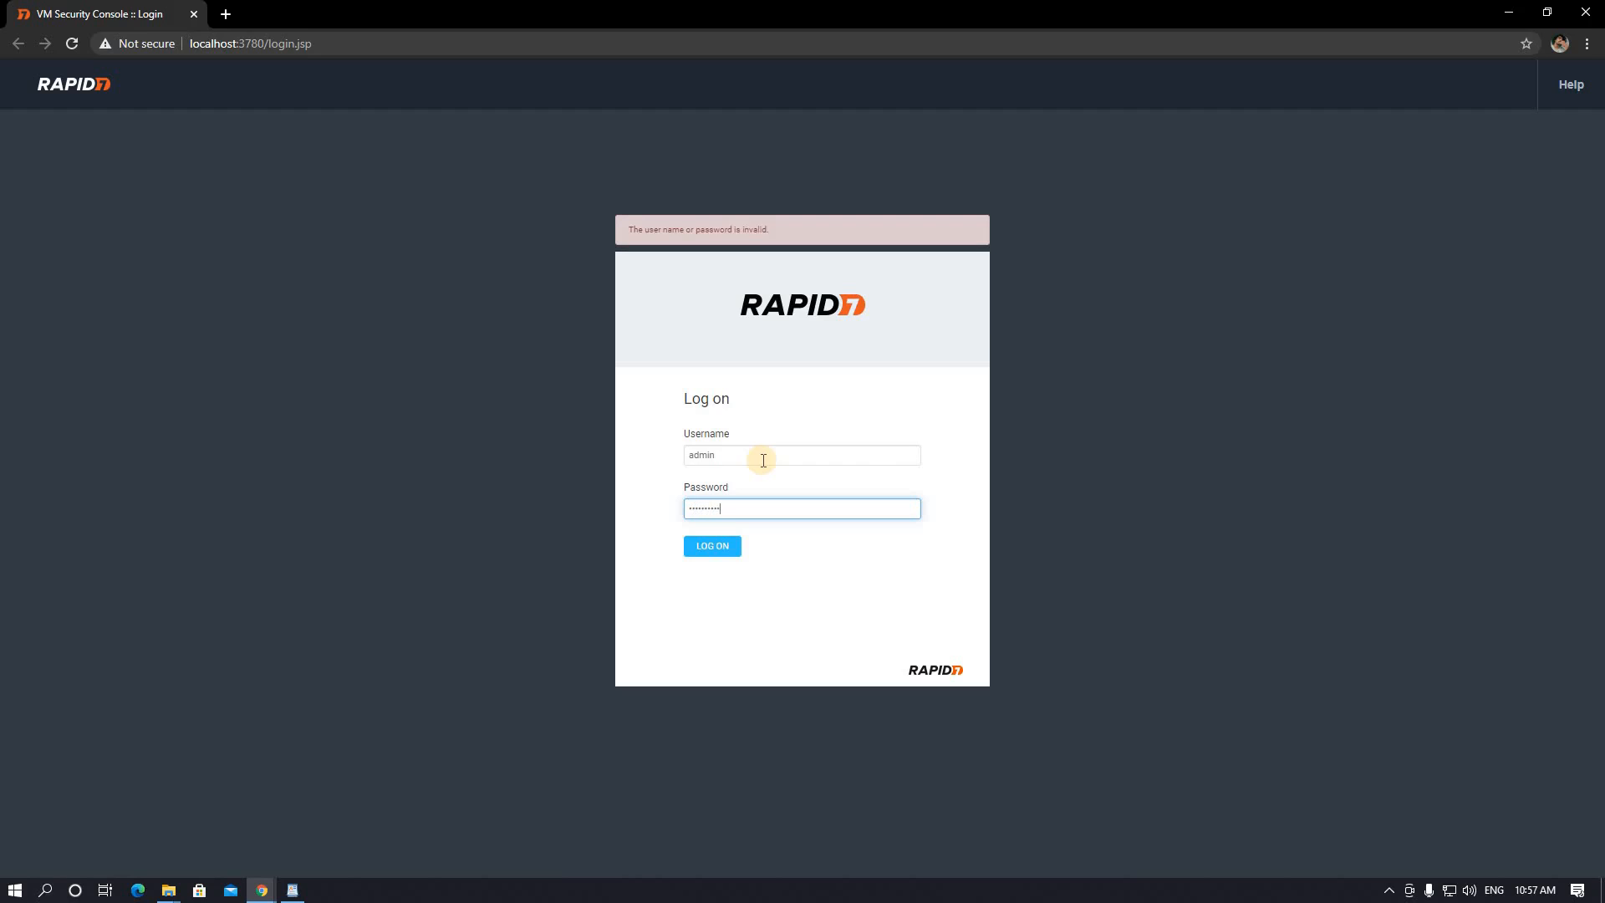
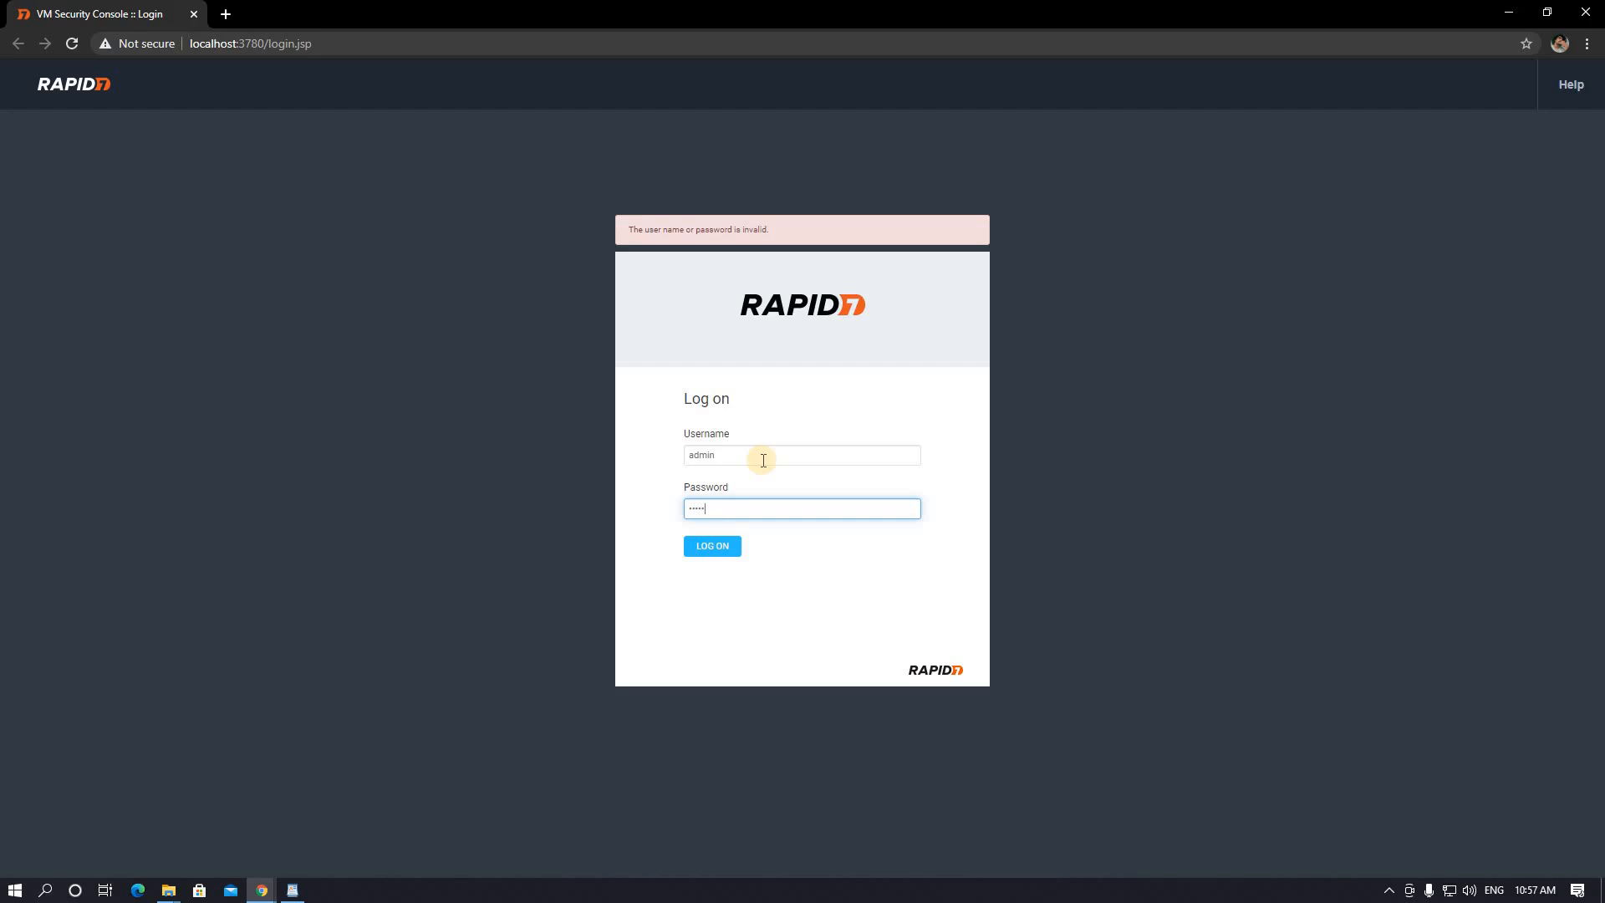
- Resubmit the admin password to log on and reach the 'Activate a new license' prompt
key("Return")
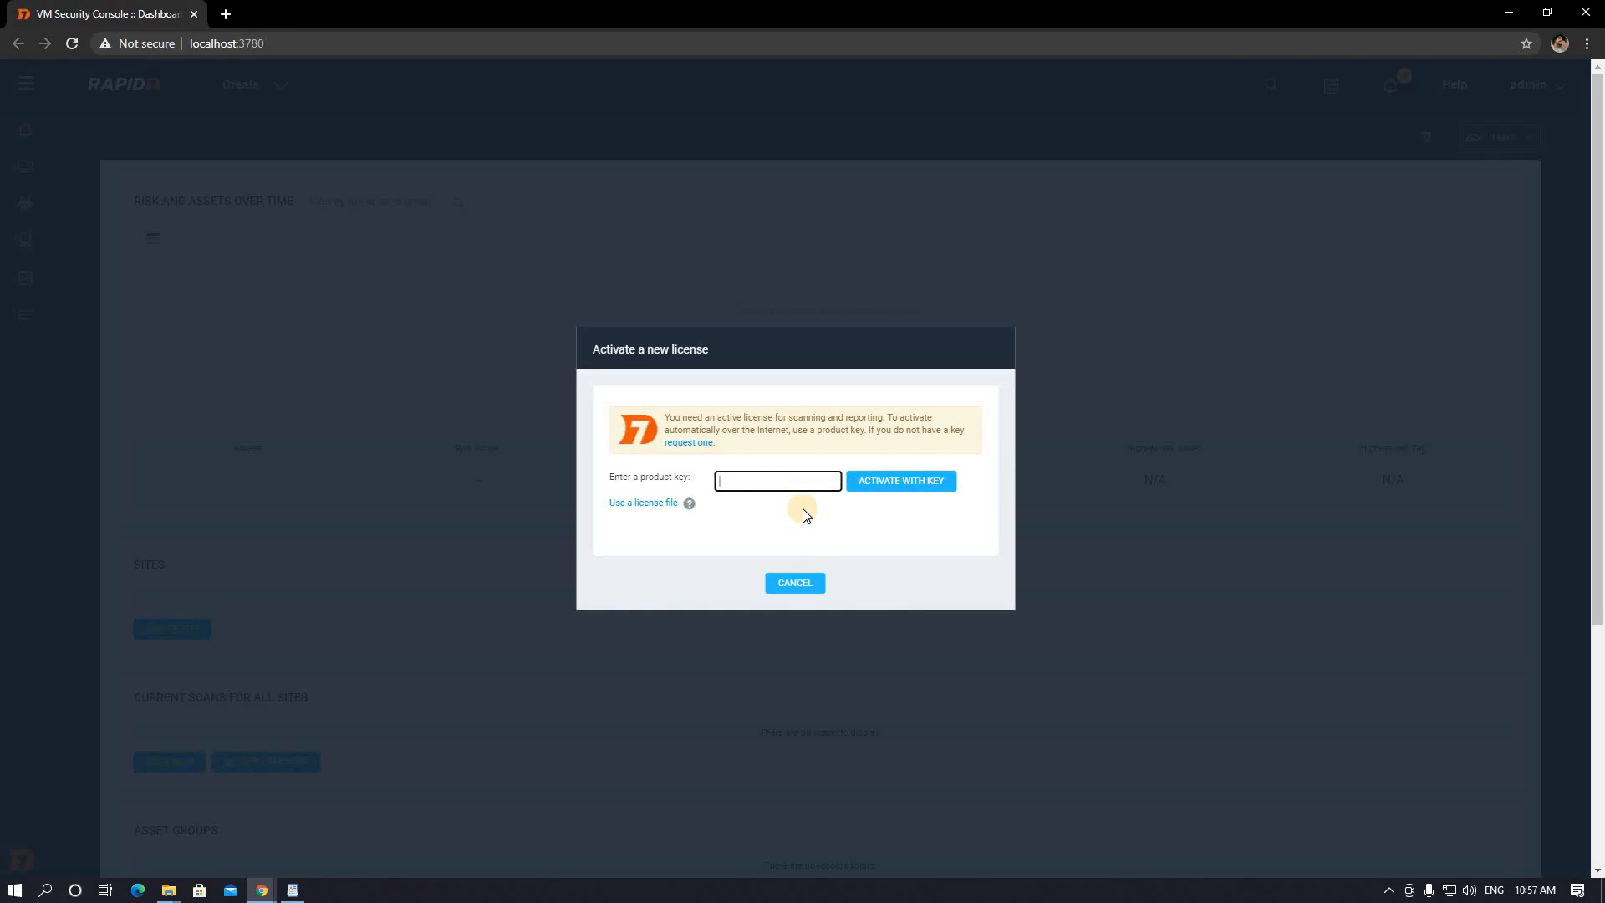
- Paste the product key to activate the console, then close the old tab for the dashboard
key("ctrl+v")
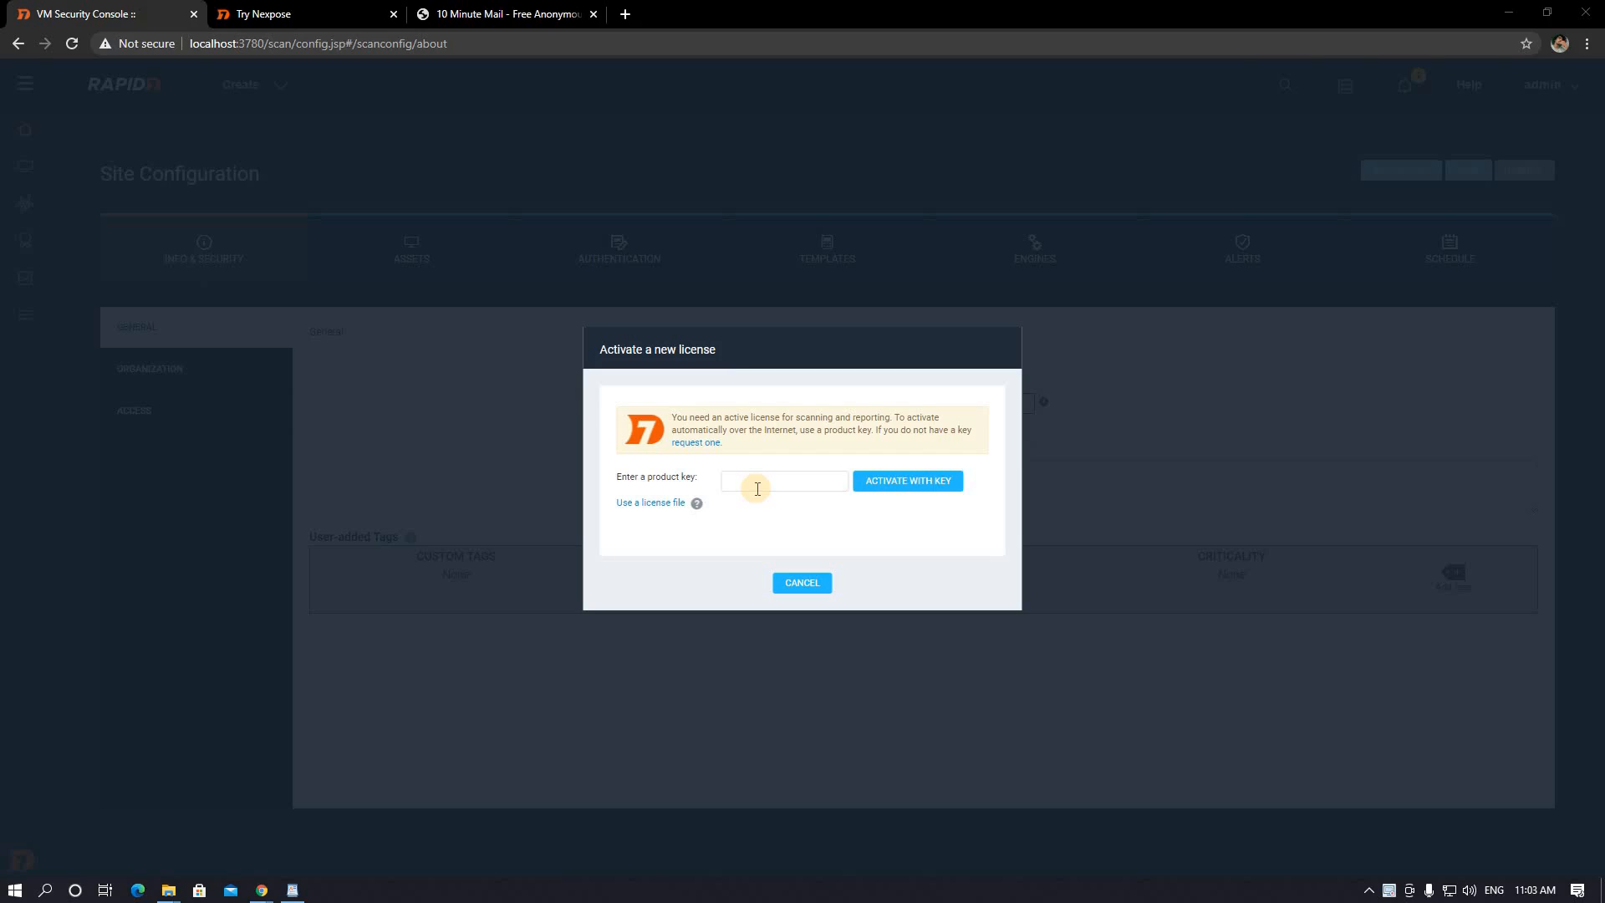
left_click(792, 482)
key("ctrl+v")
left_click(896, 475)
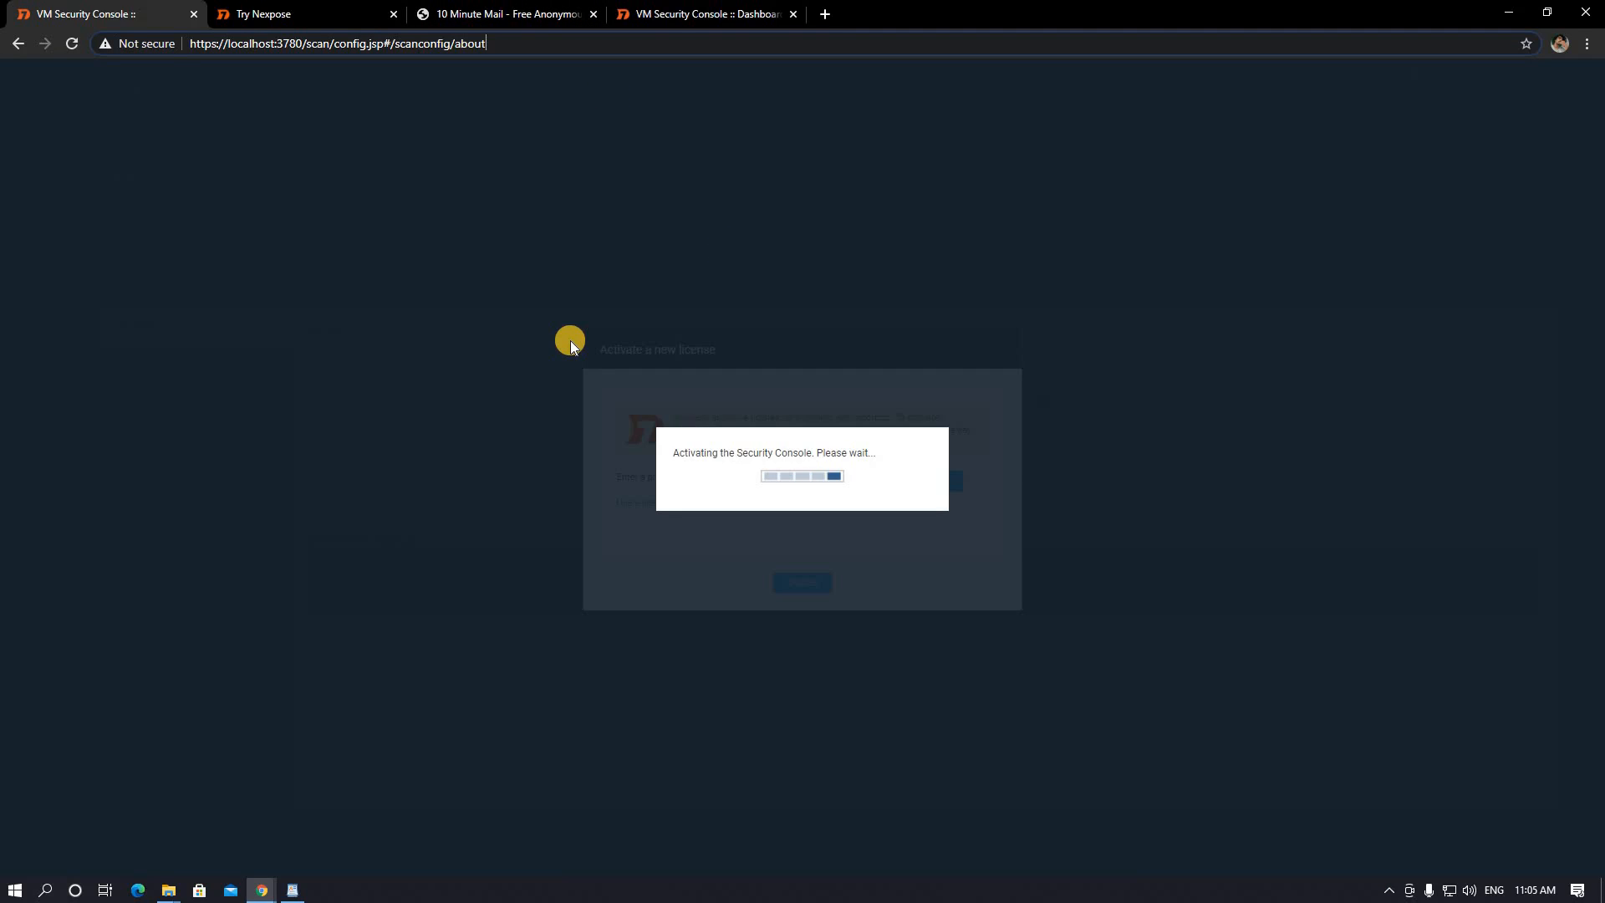
left_click(194, 15)
left_click(474, 10)
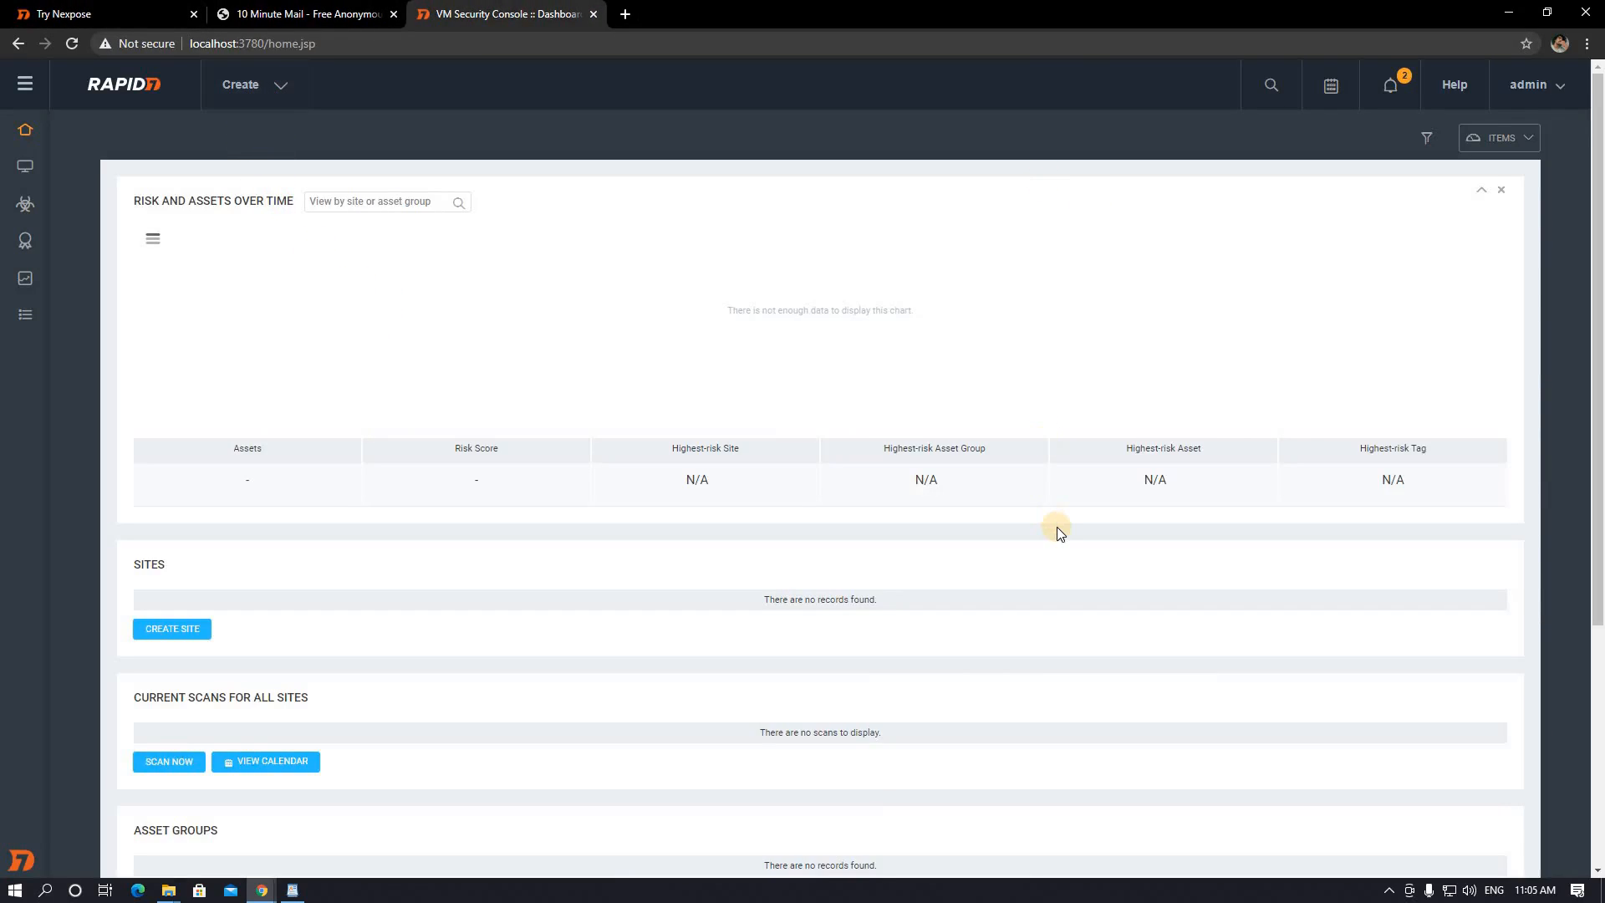
- Look over the empty dashboard and expand the left sidebar to show section names
scroll(1058, 530, "down", 5)
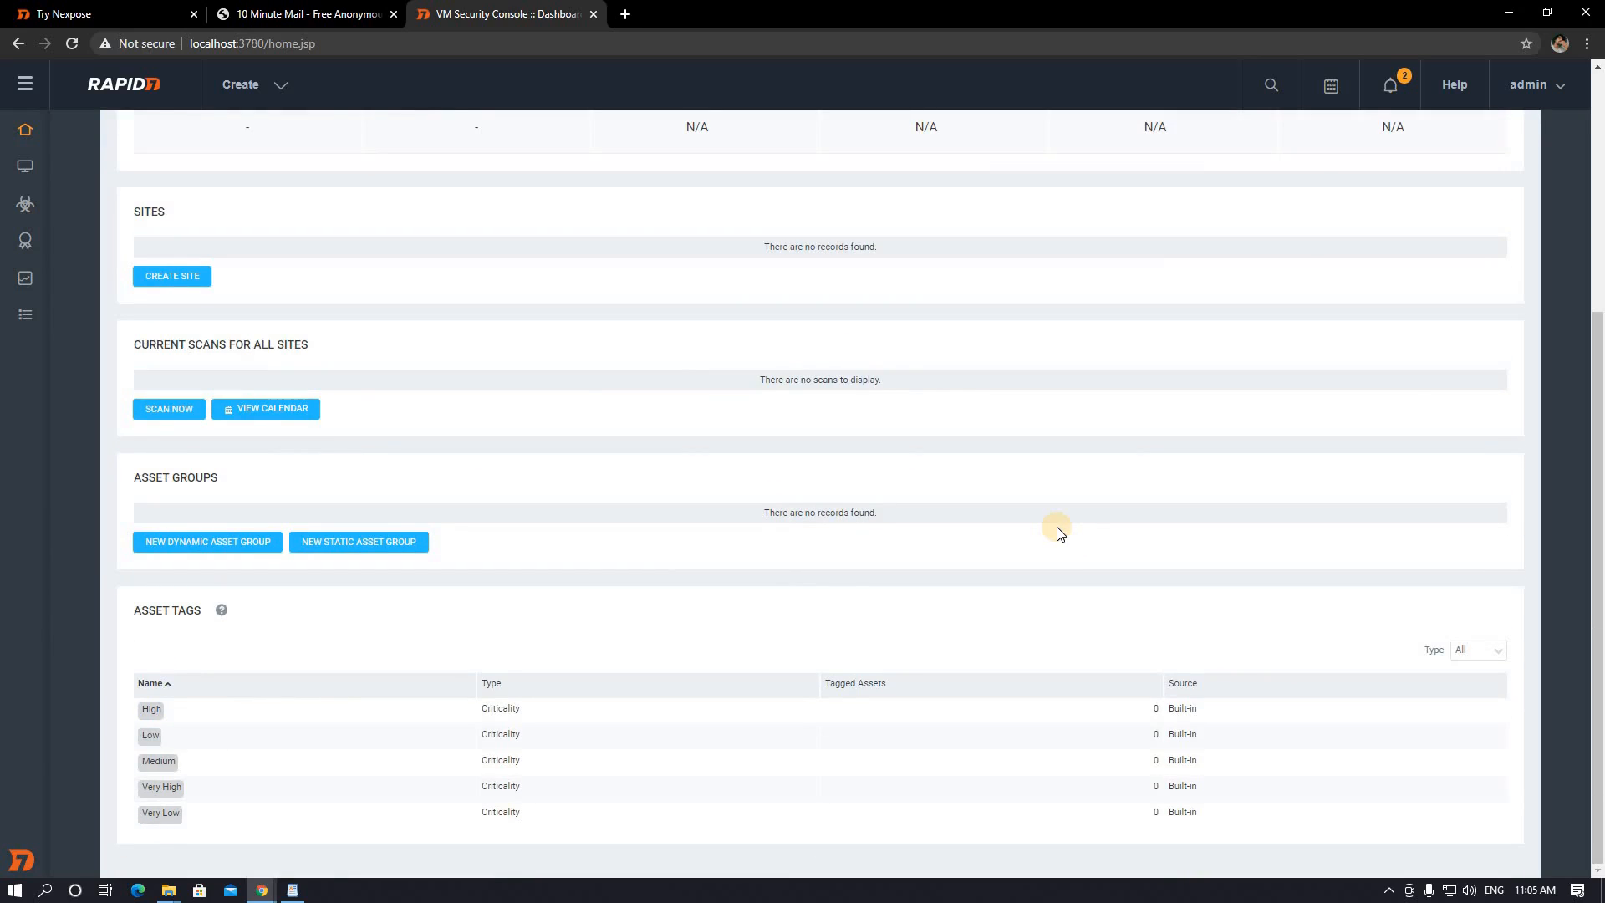
scroll(1057, 532, "up", 5)
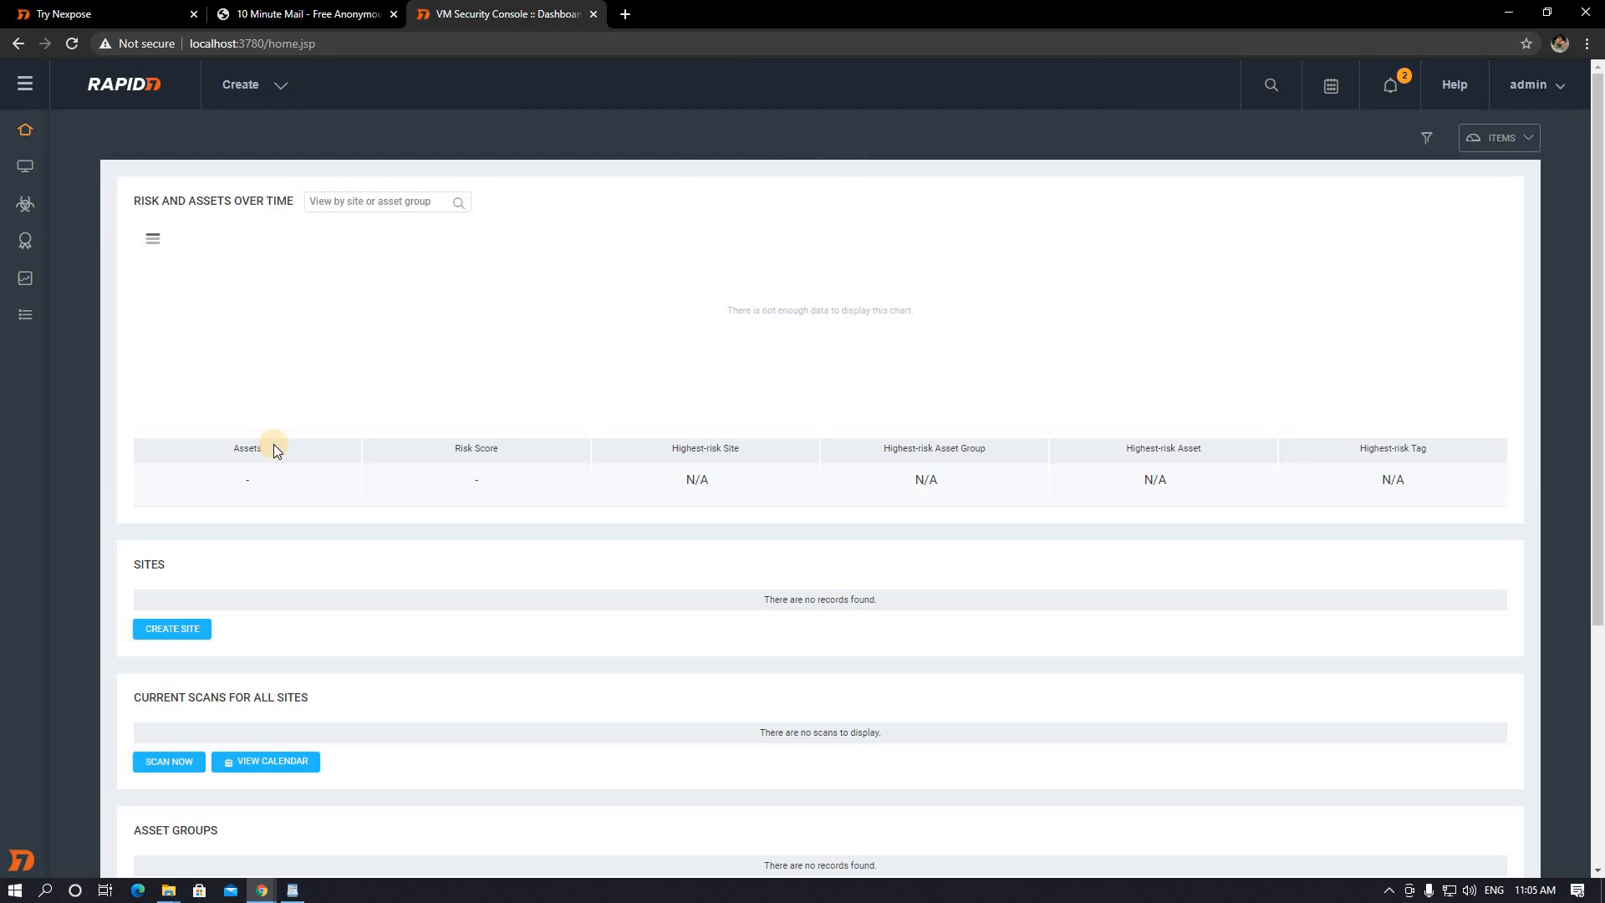
left_click(25, 84)
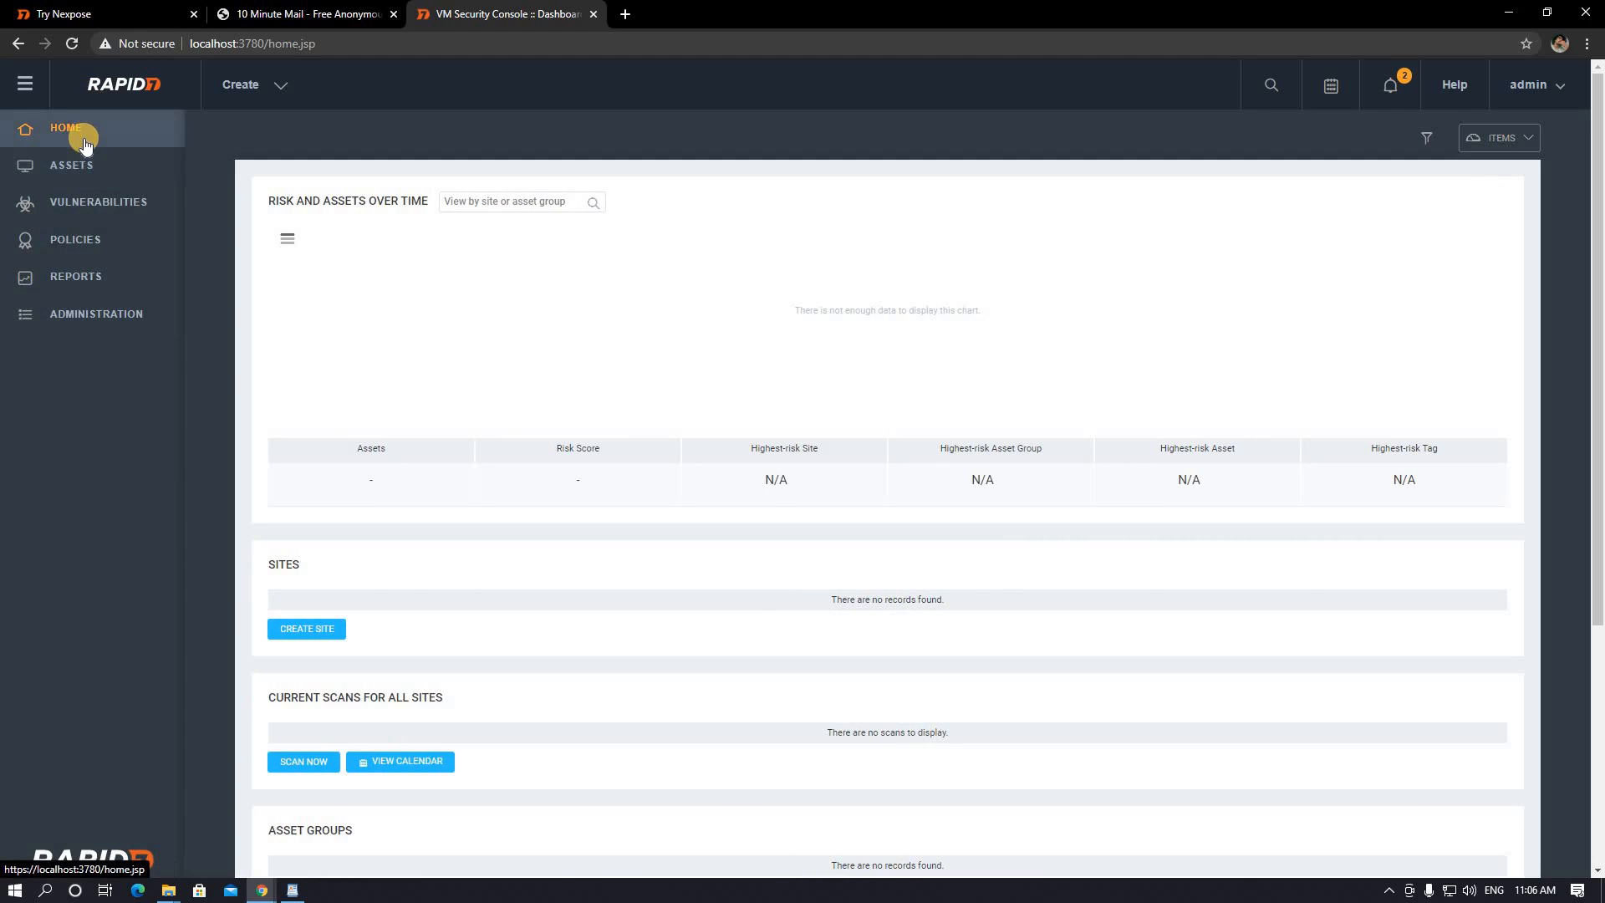
- Browse the Assets page showing 0 assets, 0 sites, 0 asset groups and empty charts
left_click(78, 166)
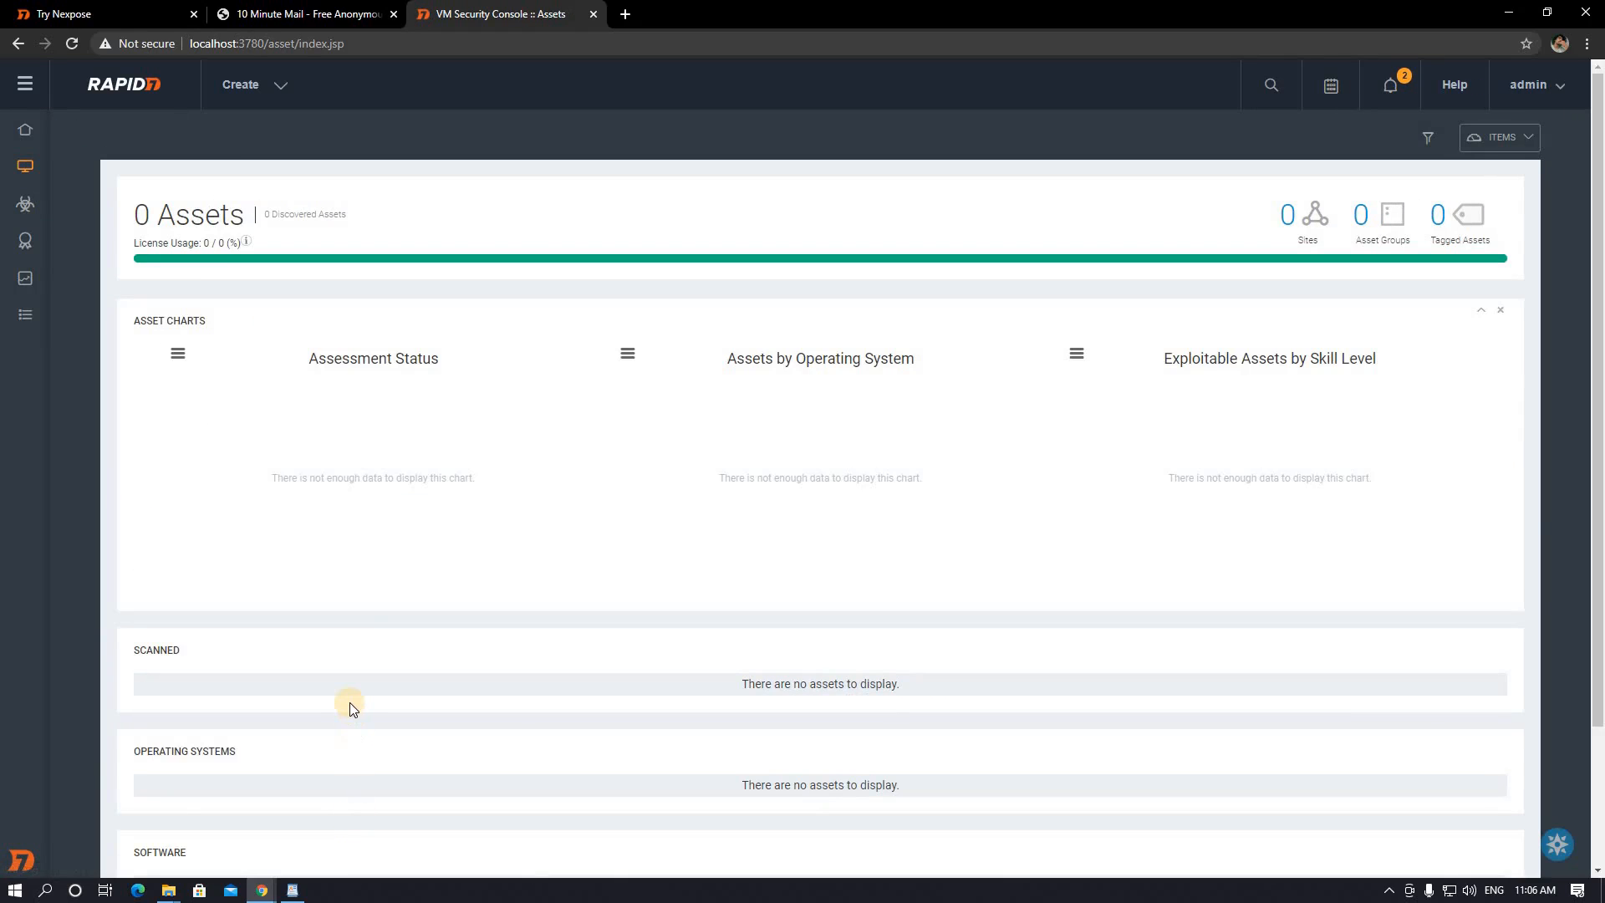
scroll(353, 688, "down", 2)
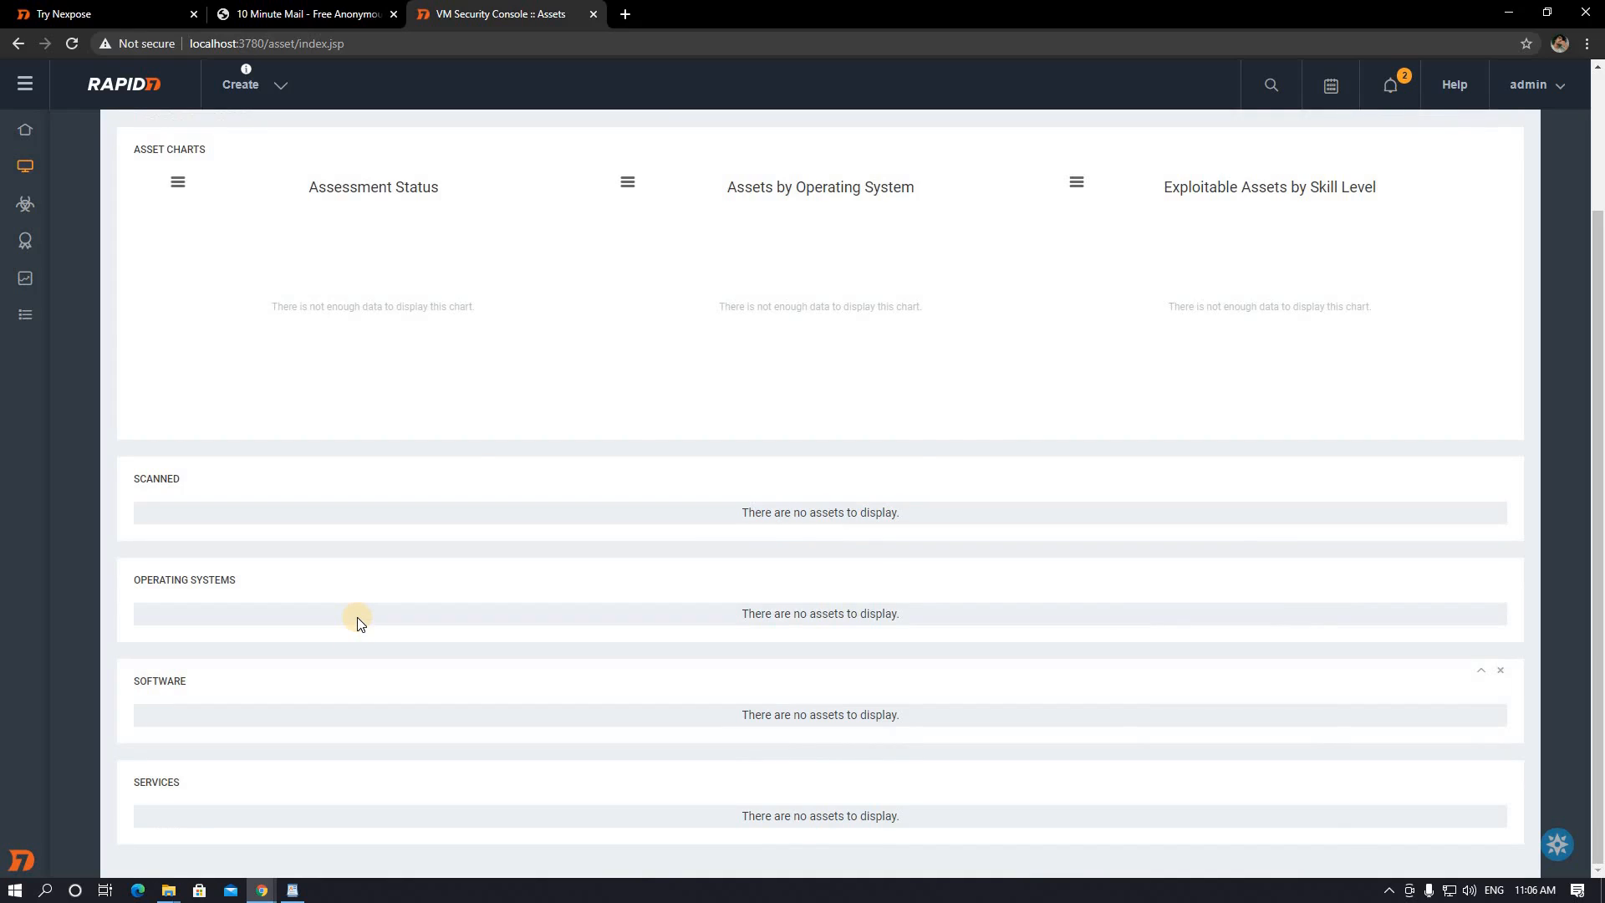
scroll(262, 383, "up", 1)
scroll(262, 383, "up", 2)
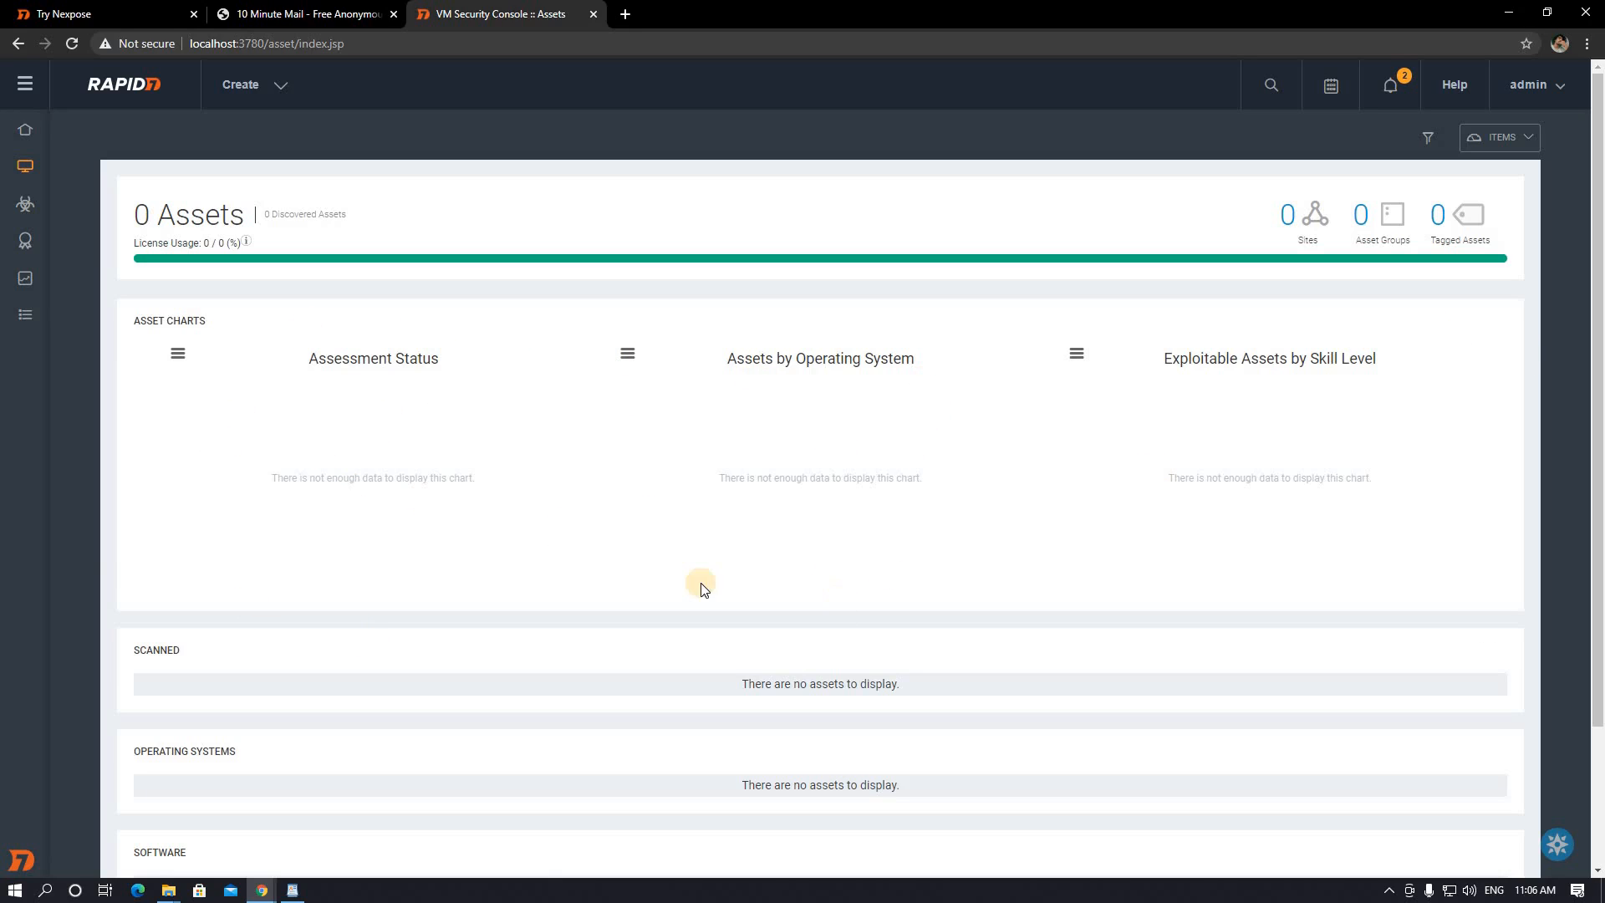
scroll(127, 586, "down", 1)
scroll(121, 585, "down", 1)
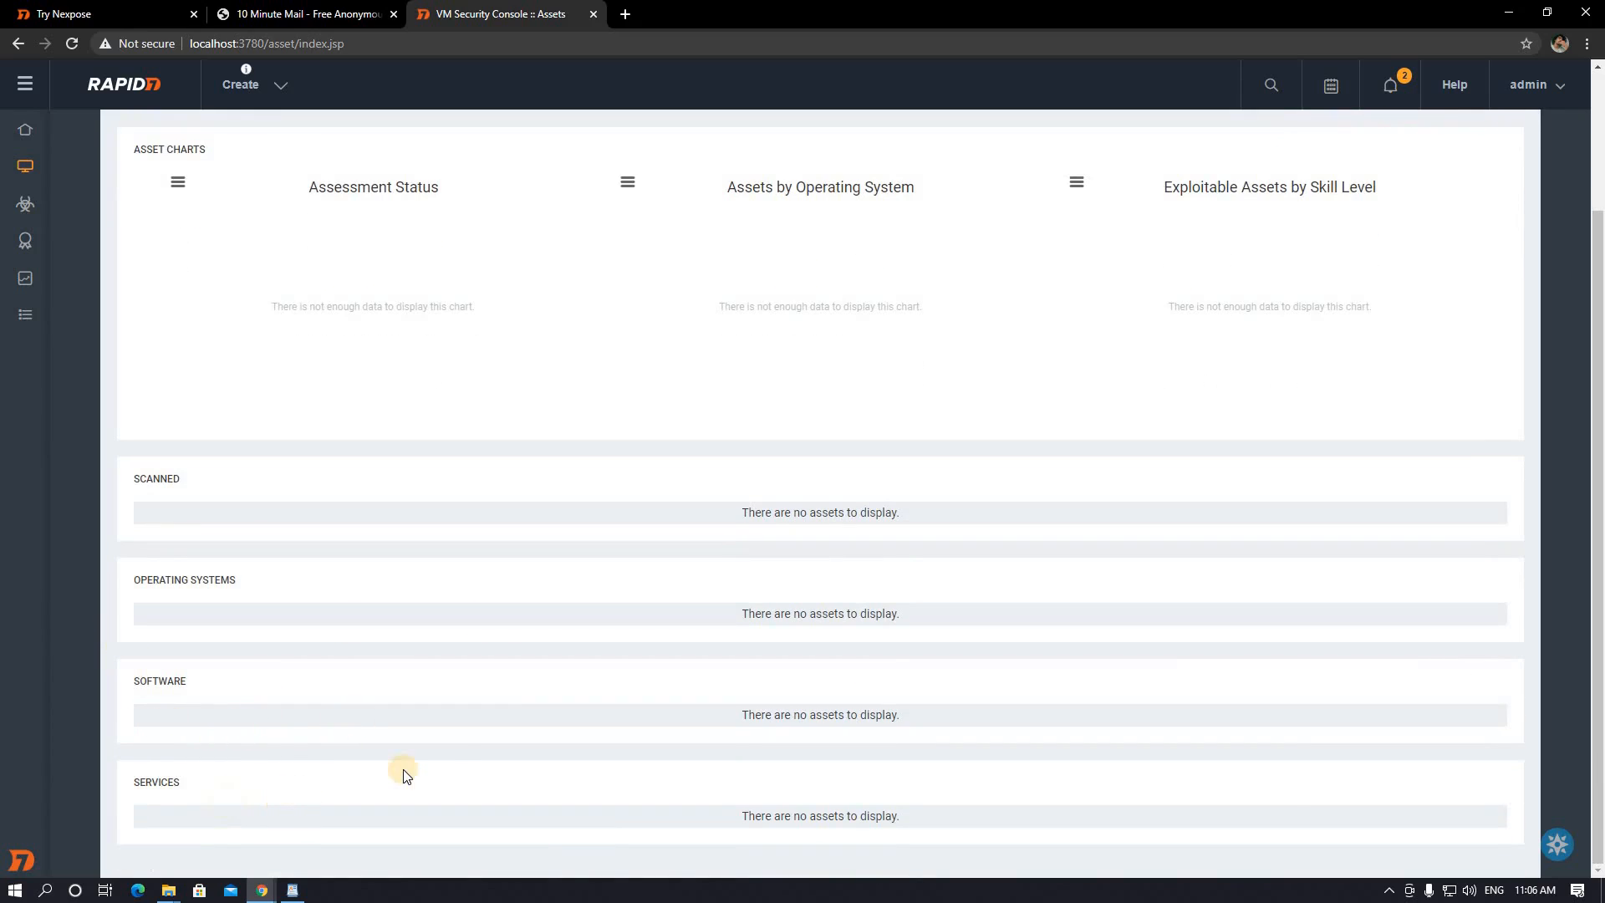
scroll(279, 544, "up", 2)
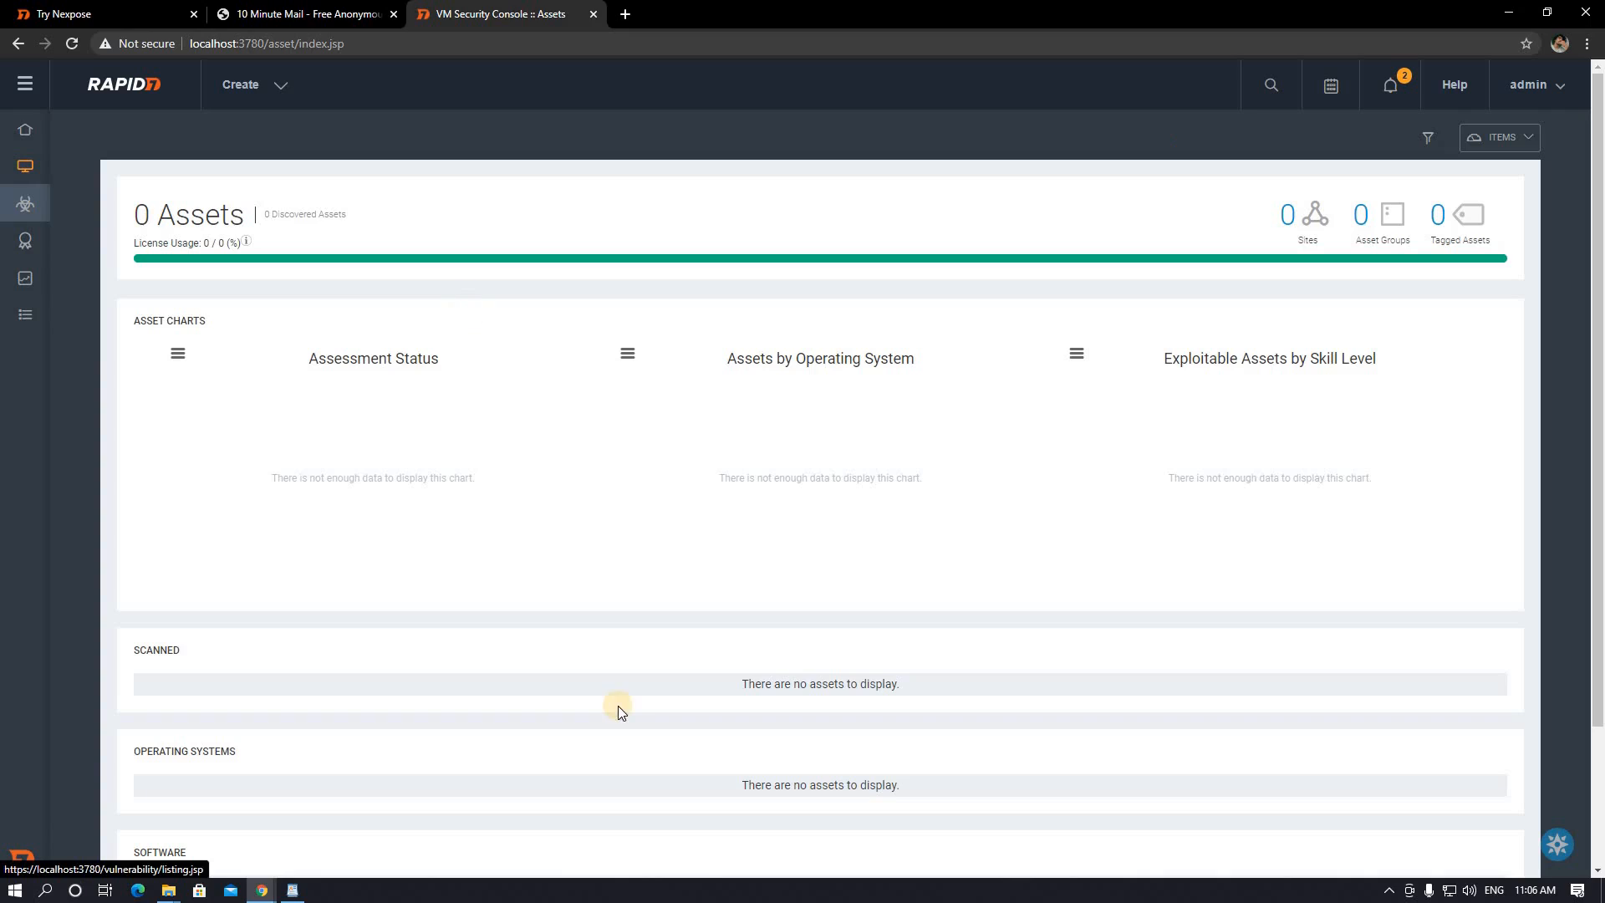
- Visit Vulnerabilities and Policies, ending on the Reports form with Audit Report in PDF
left_click(31, 219)
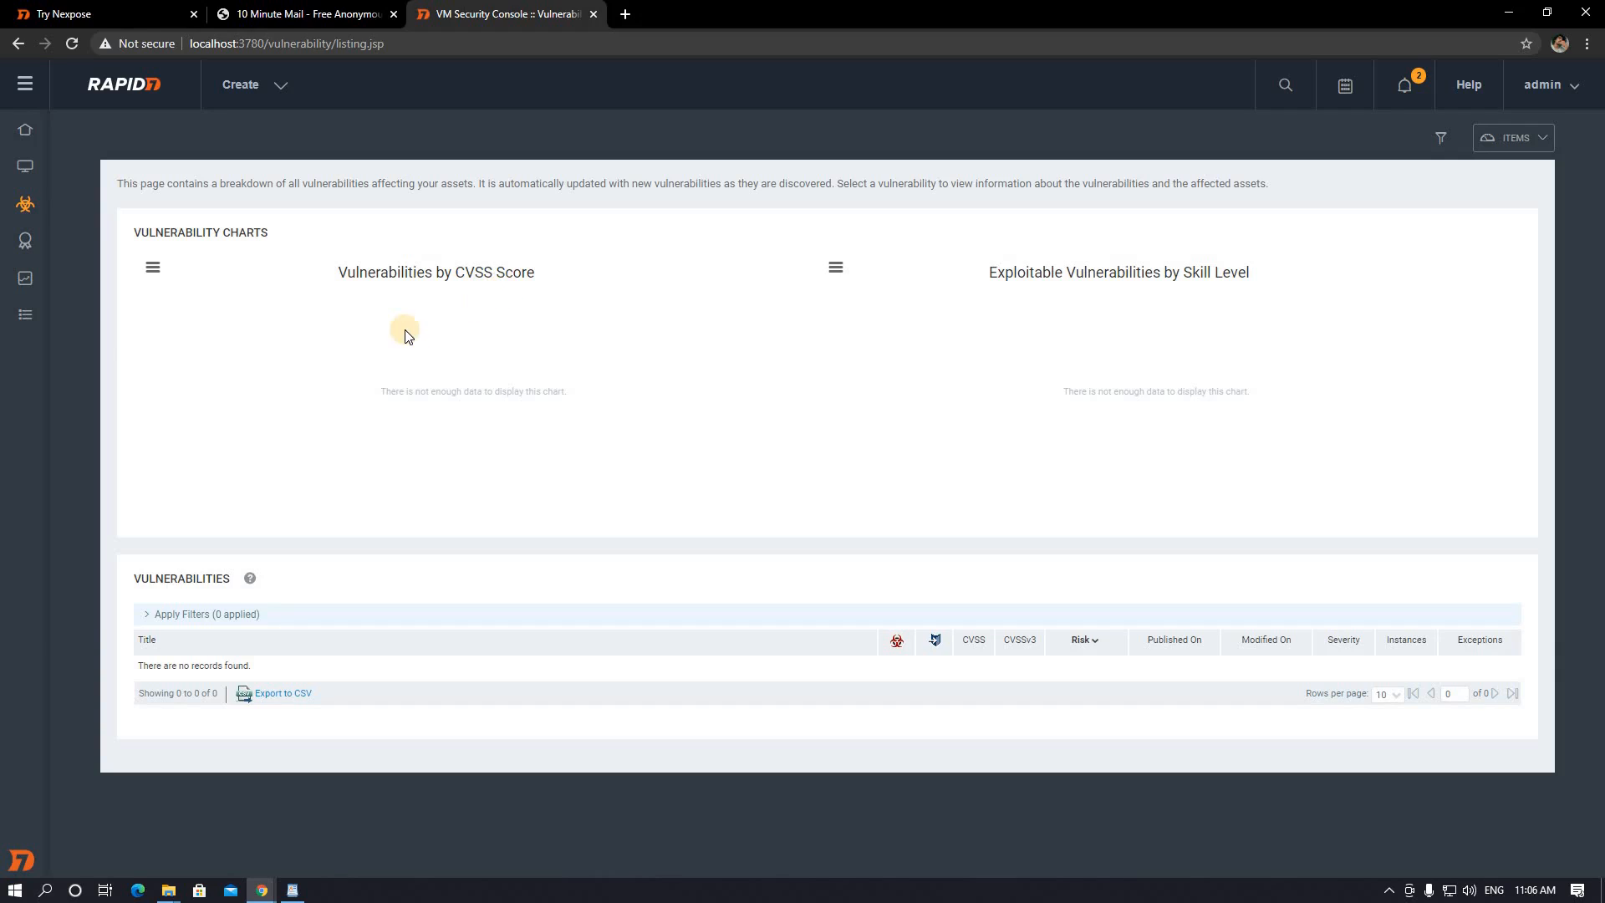
left_click(25, 250)
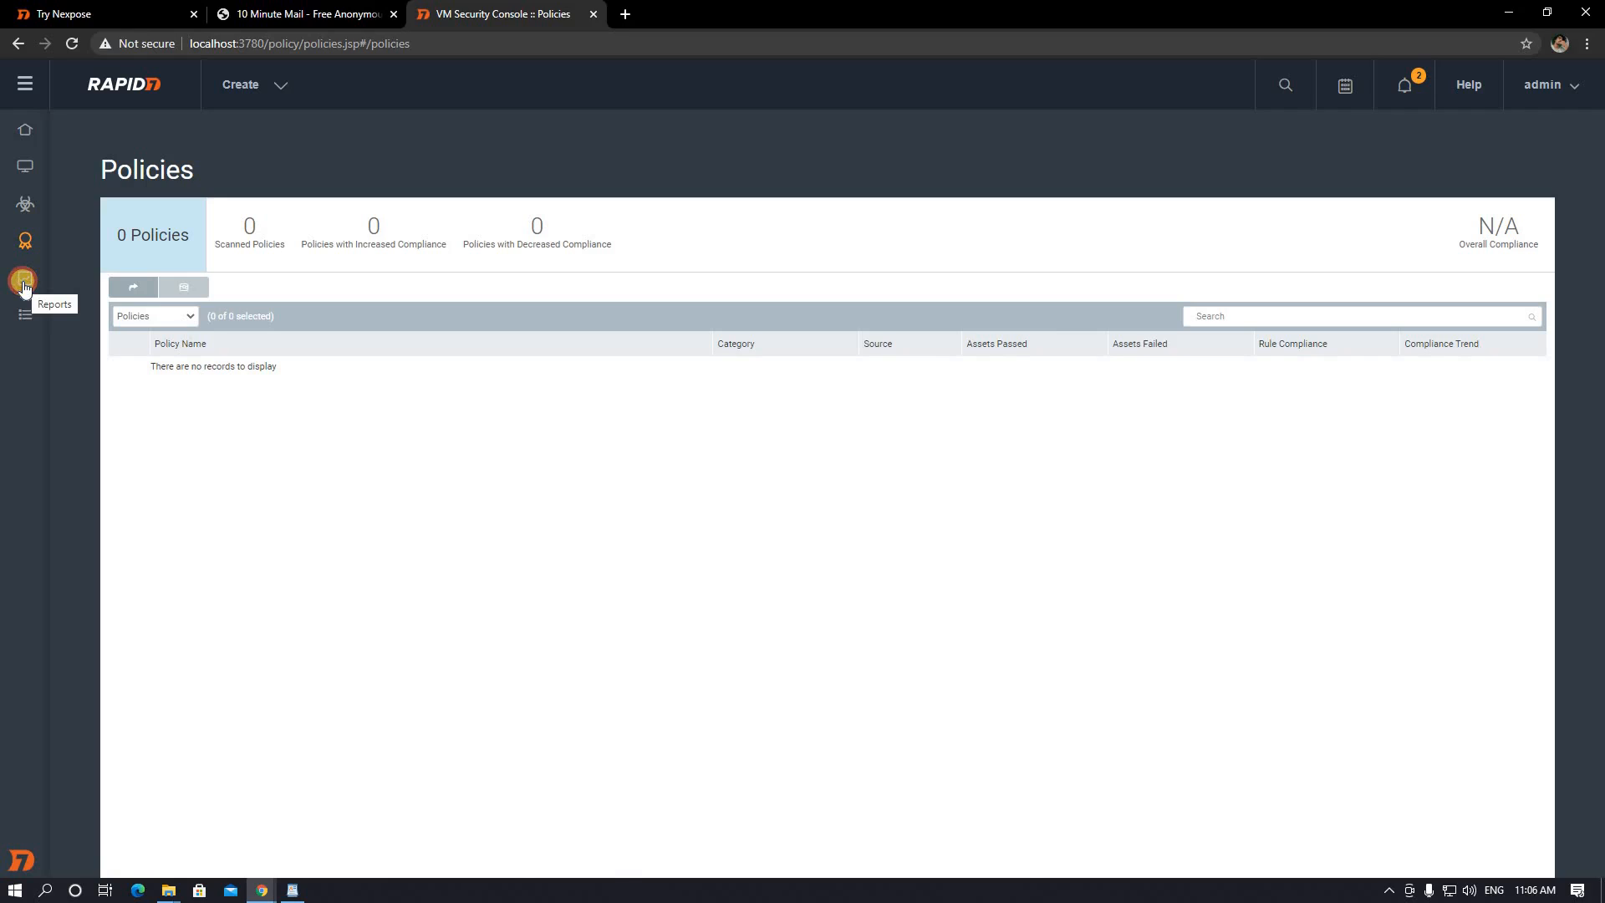
left_click(24, 285)
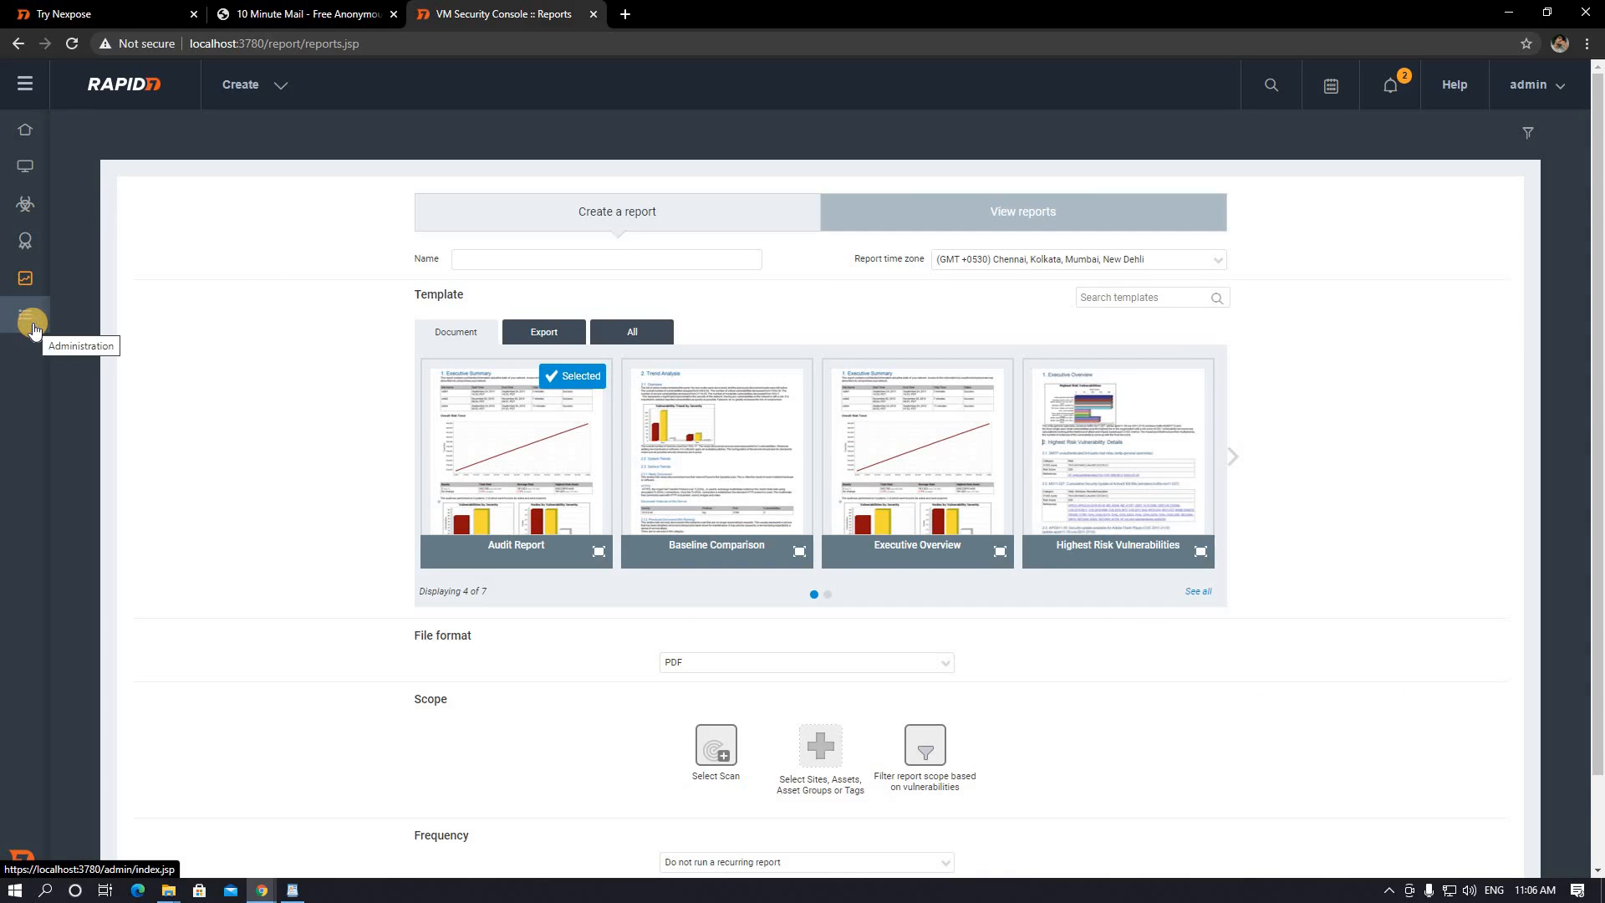
- Show the Administration page with users, scan options, console settings and maintenance panels
left_click(33, 331)
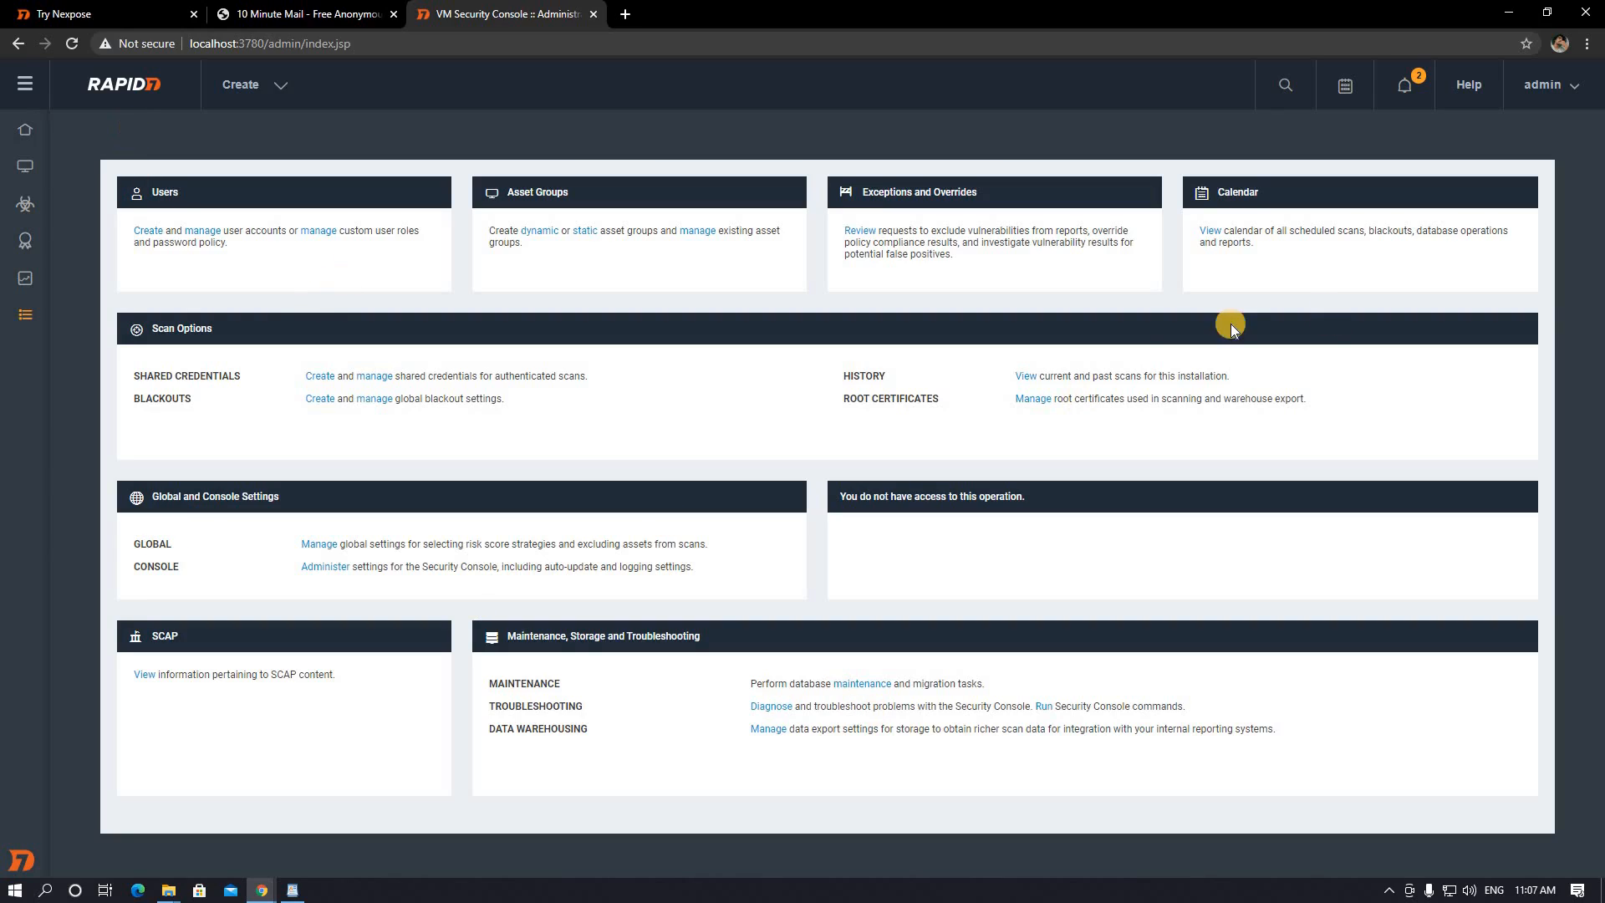
- Go back to the empty Home dashboard and check background apps in the Windows tray
left_click(17, 139)
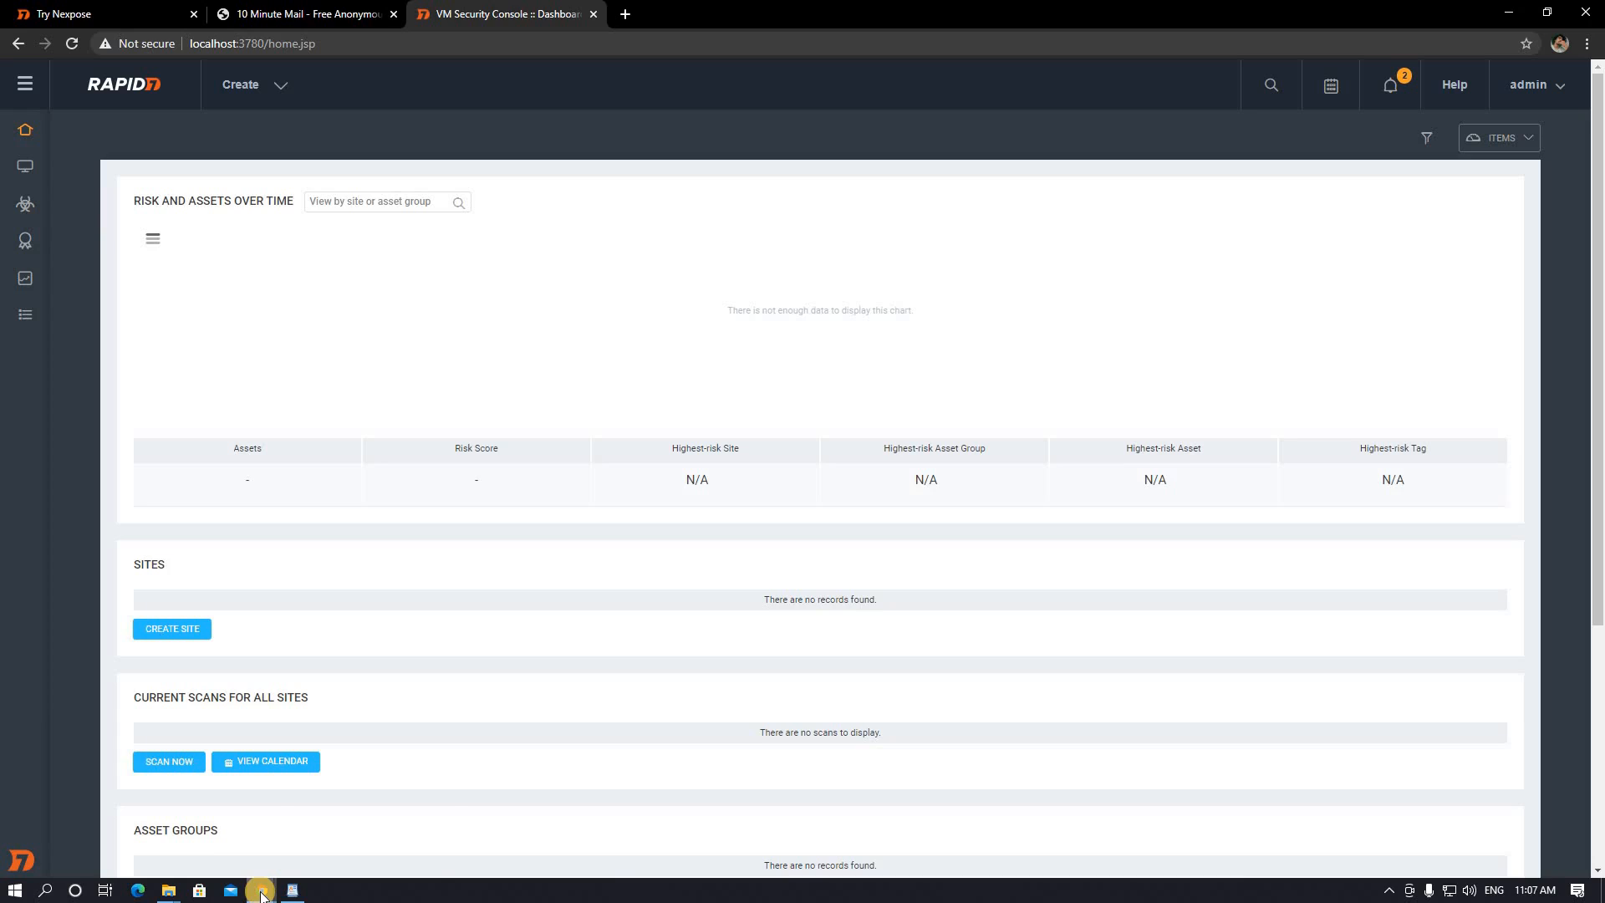
mouse_move(261, 895)
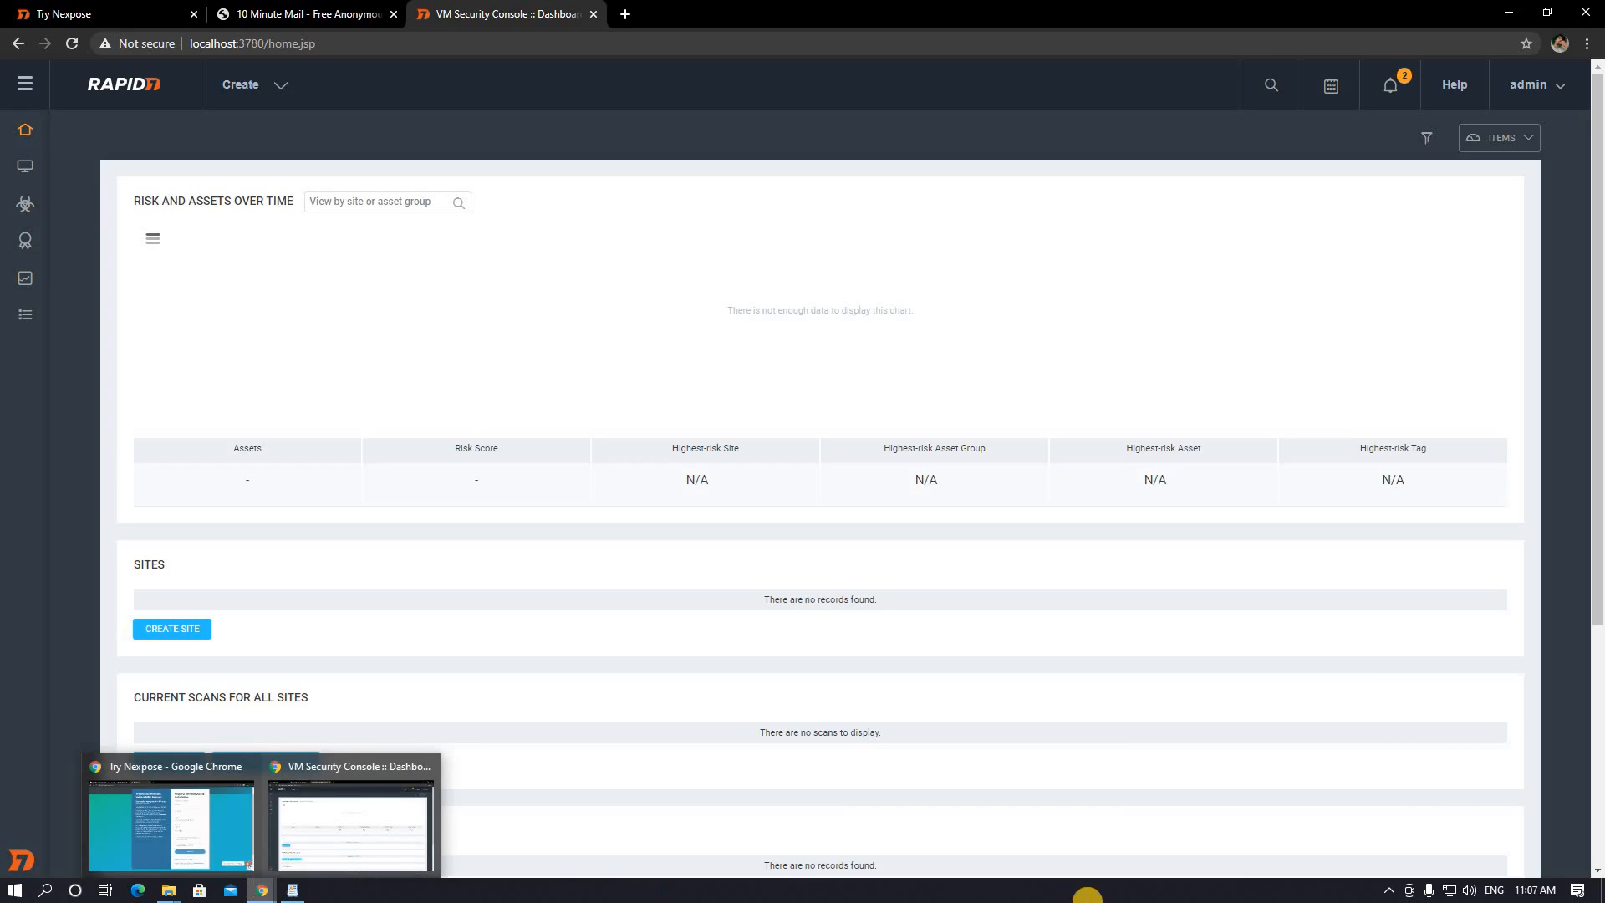
left_click(1390, 888)
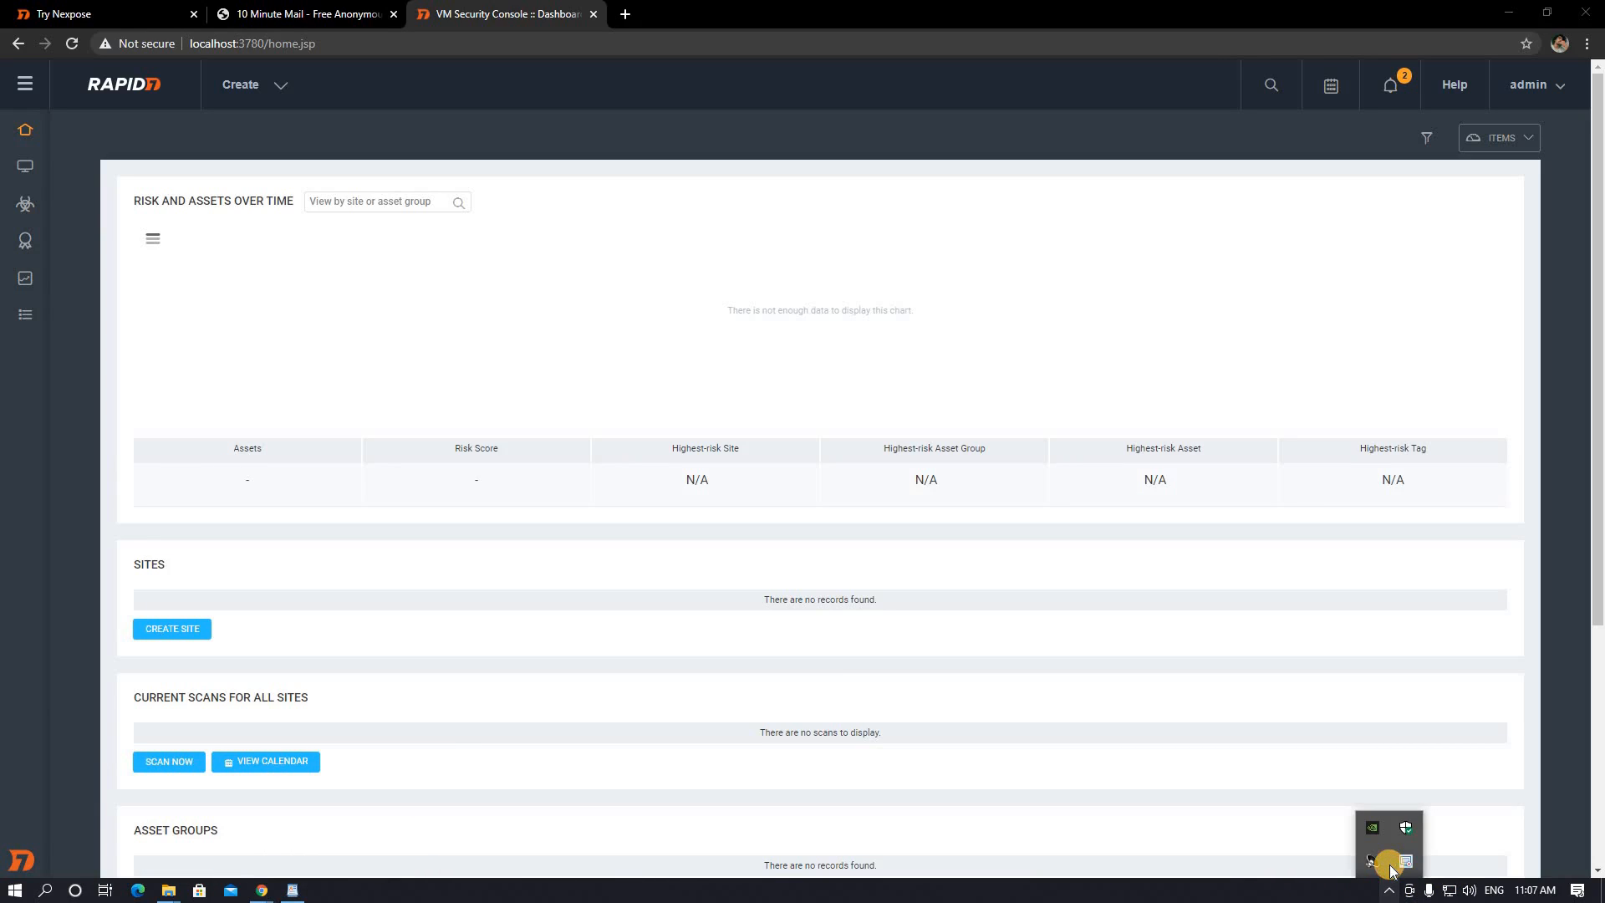